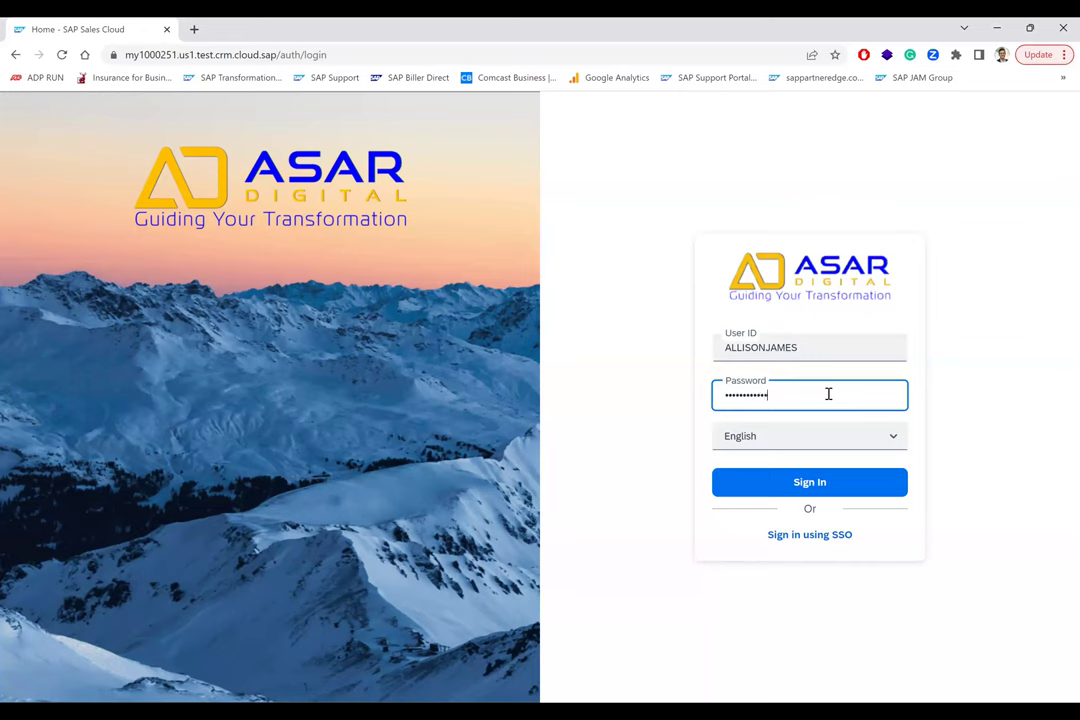
Step: Enter the account password, keep English as the language, and sign in to load the home page with all its cards
type("•••••")
left_click(897, 440)
scroll(851, 511, "down", 5)
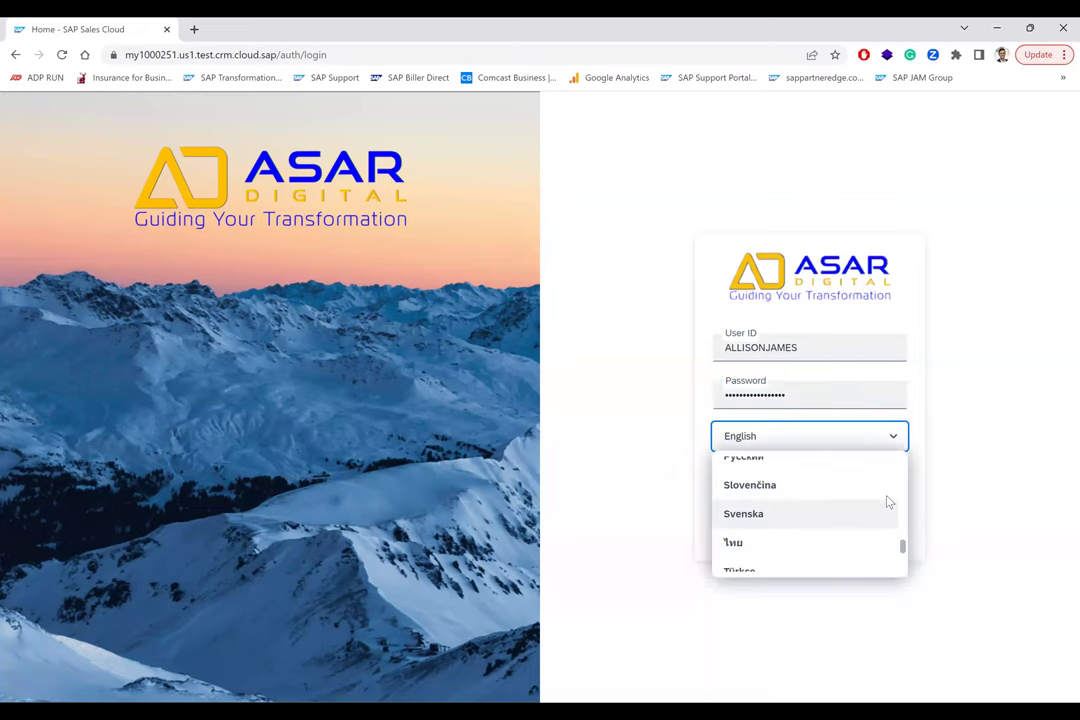
left_click(960, 436)
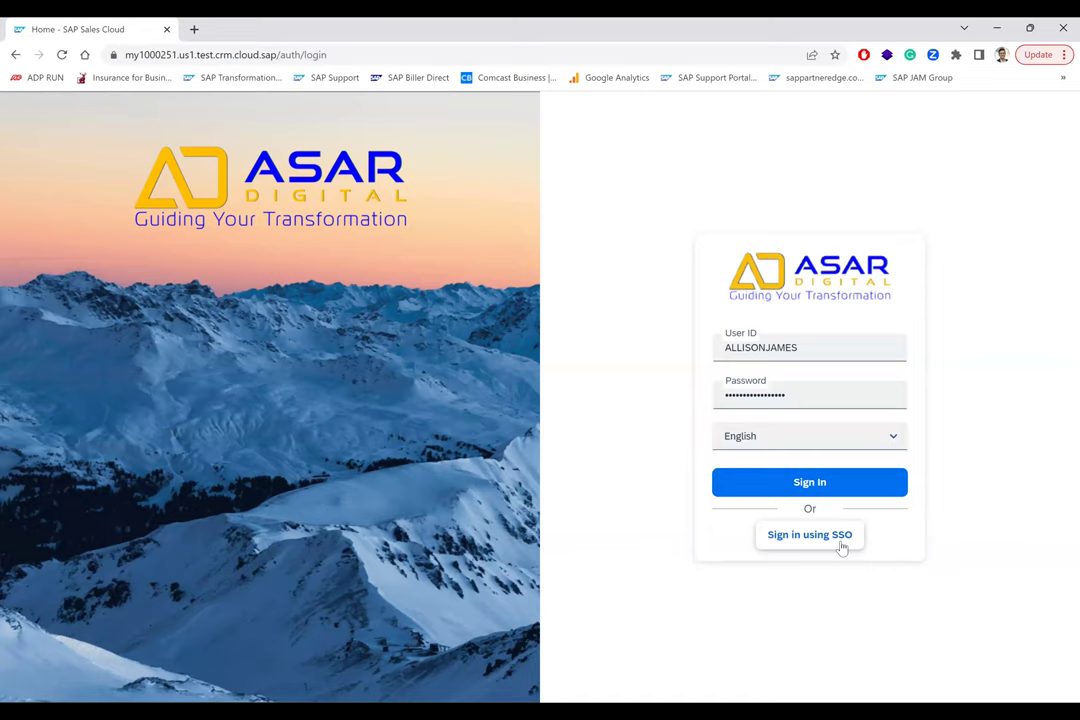
left_click(853, 490)
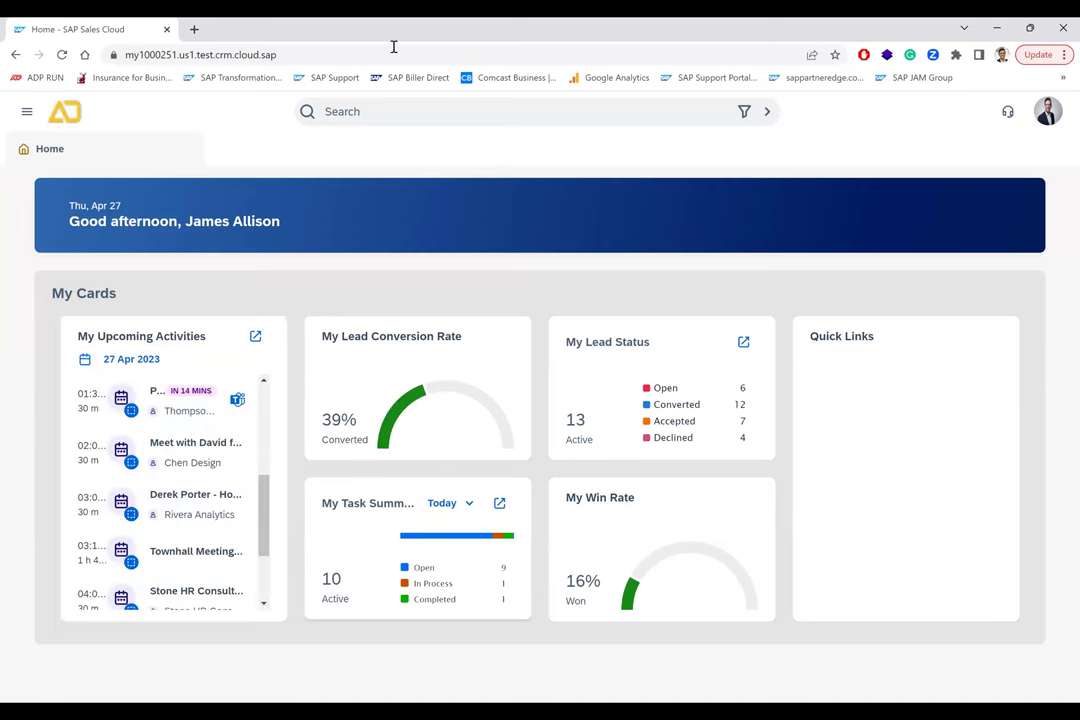
left_click(62, 56)
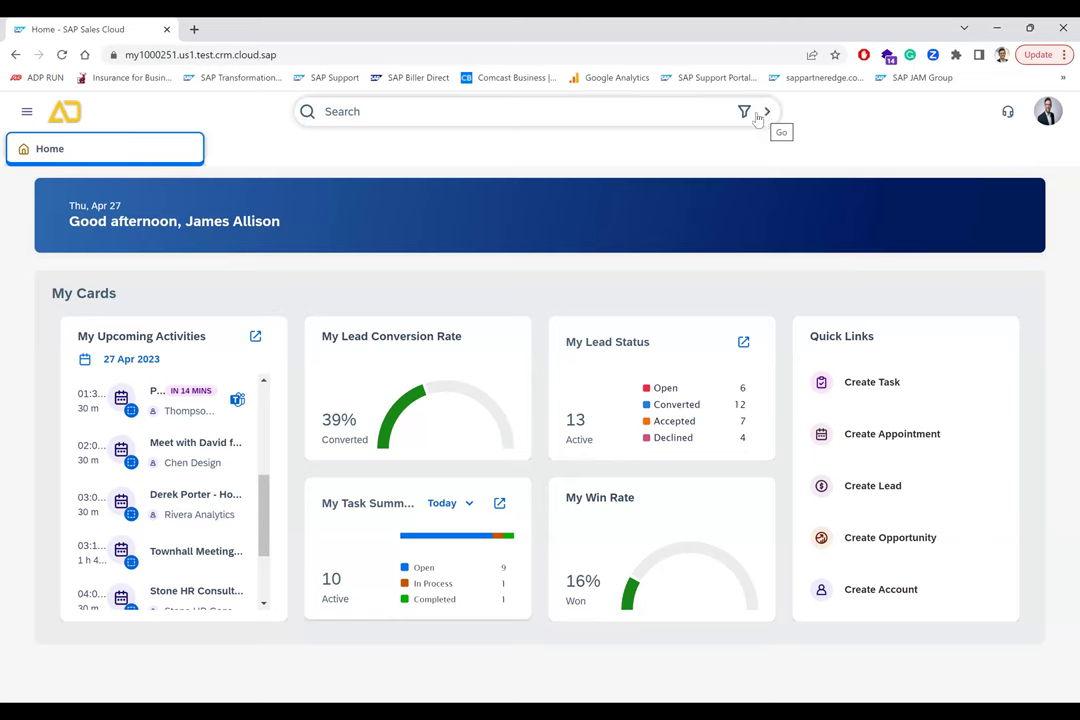
Step: Preview global search suggestions for "sanj" and for the shorter term "san"
left_click(649, 113)
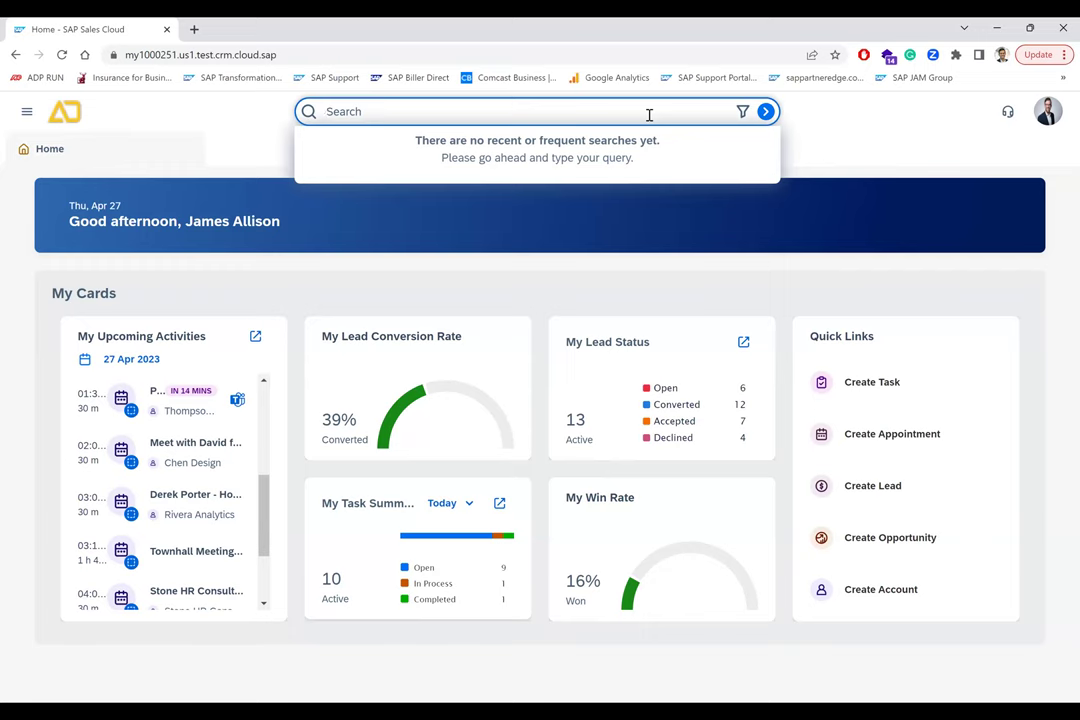
type("san")
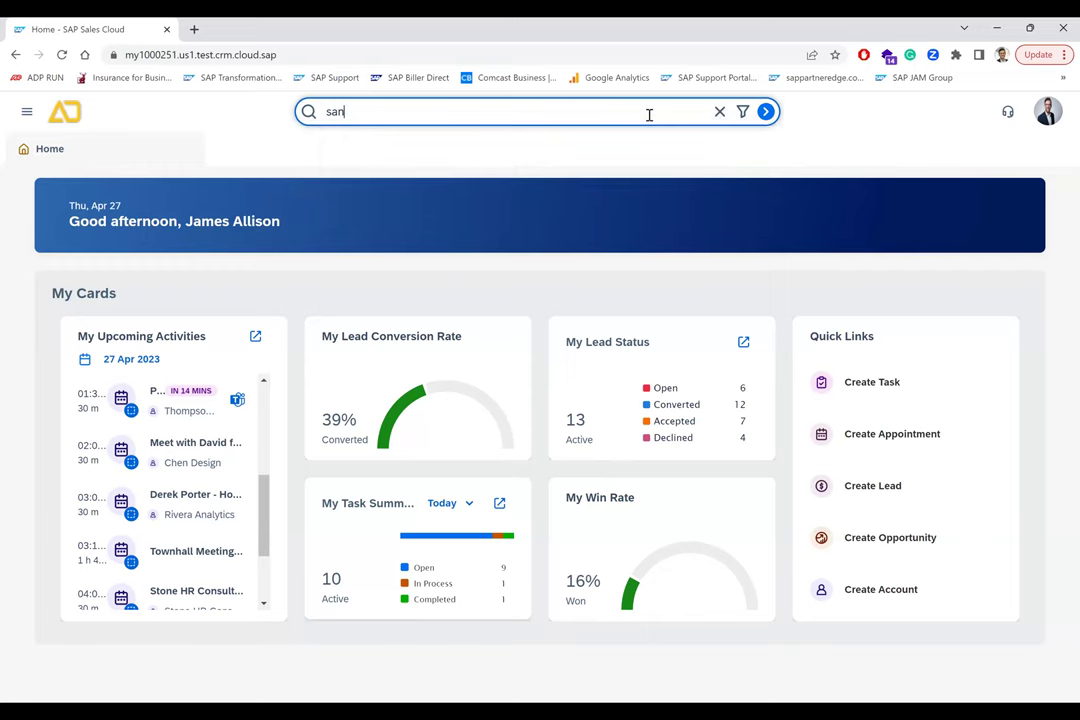
type("j")
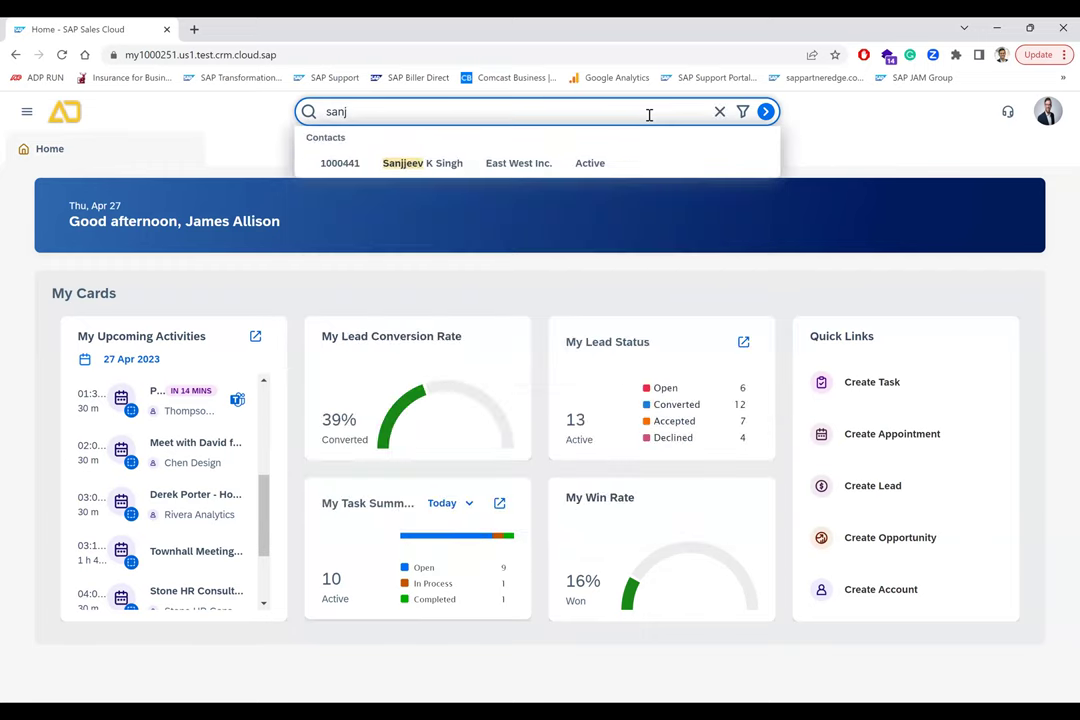
key("BackSpace")
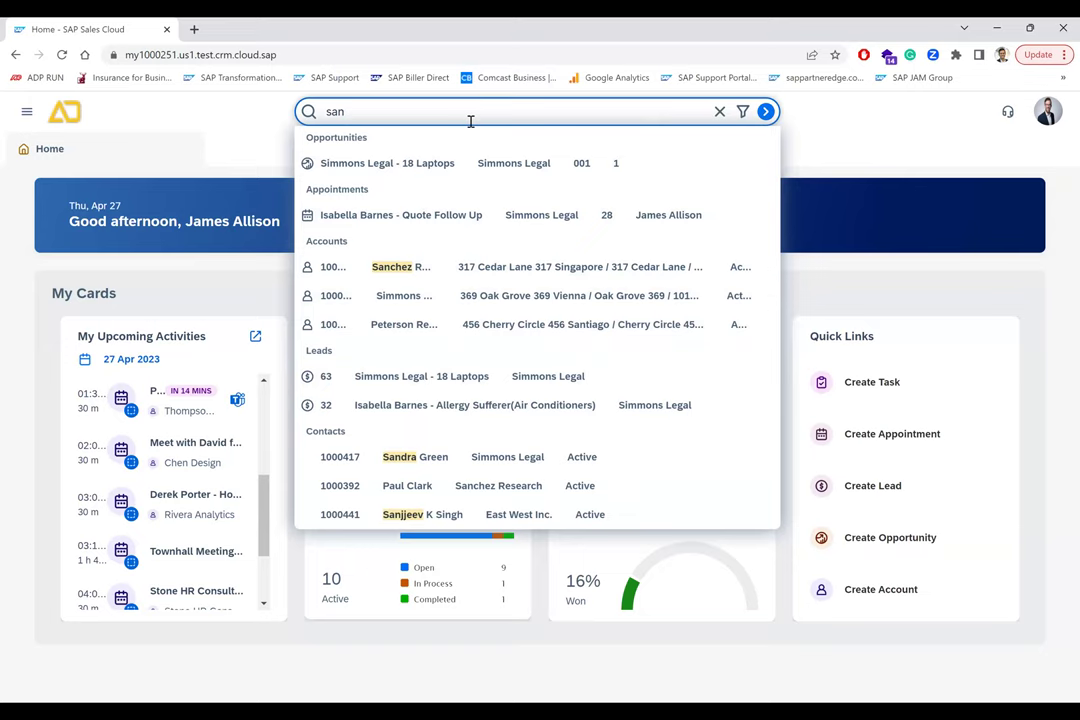
left_click(845, 142)
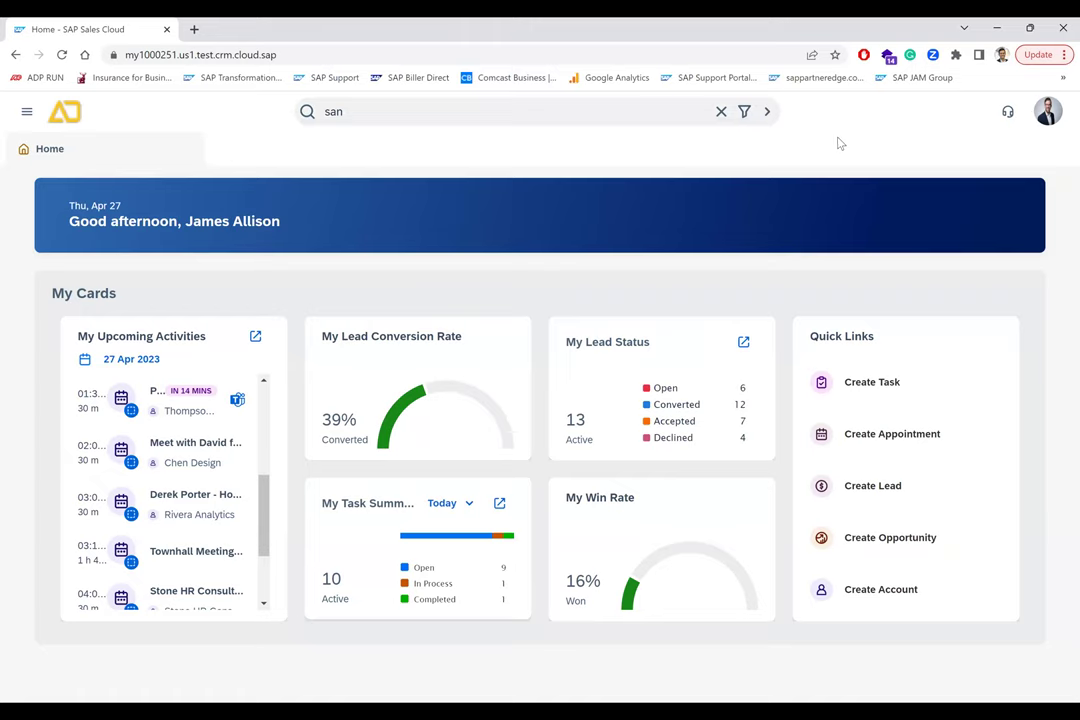
Step: Examine the global search filter for "san" and the entity types it can be restricted to, without applying any
left_click(746, 113)
left_click(564, 177)
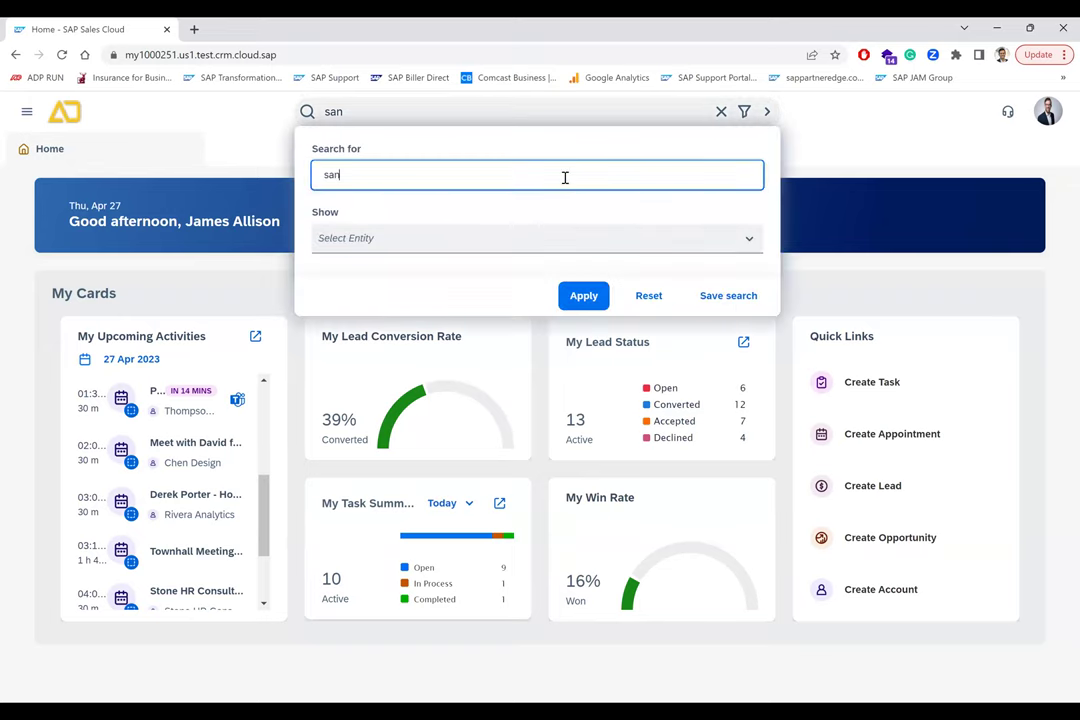
left_click(749, 238)
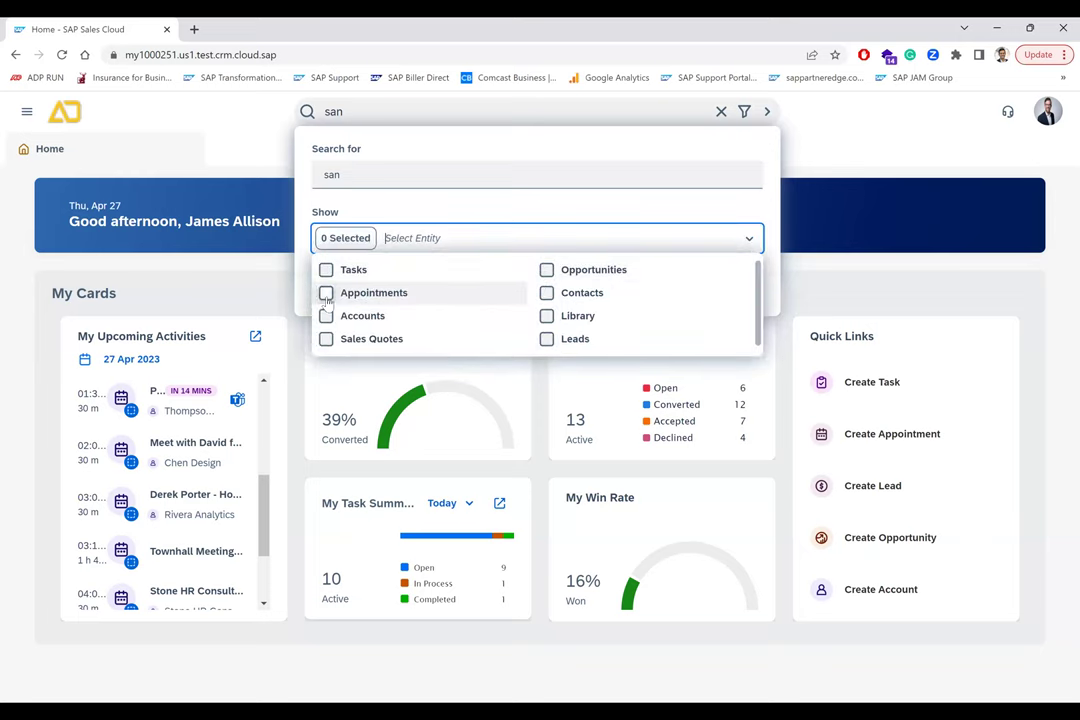
left_click(862, 234)
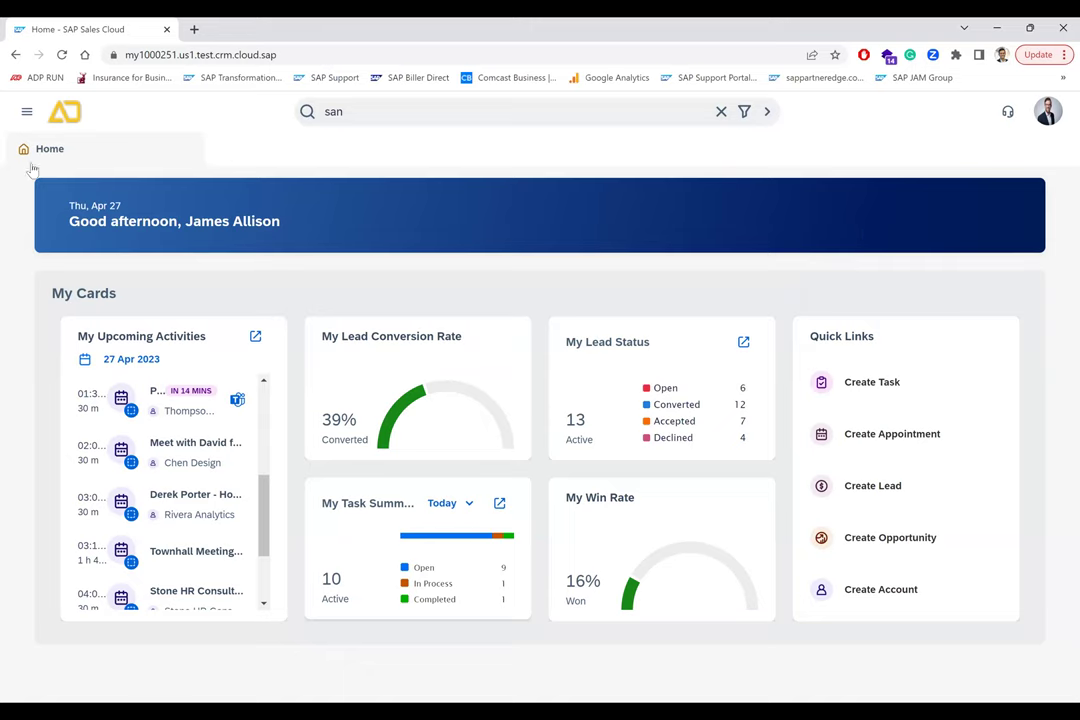
Step: Look through the navigation entries, filter them by "co", and clear the filter before closing the list
left_click(25, 110)
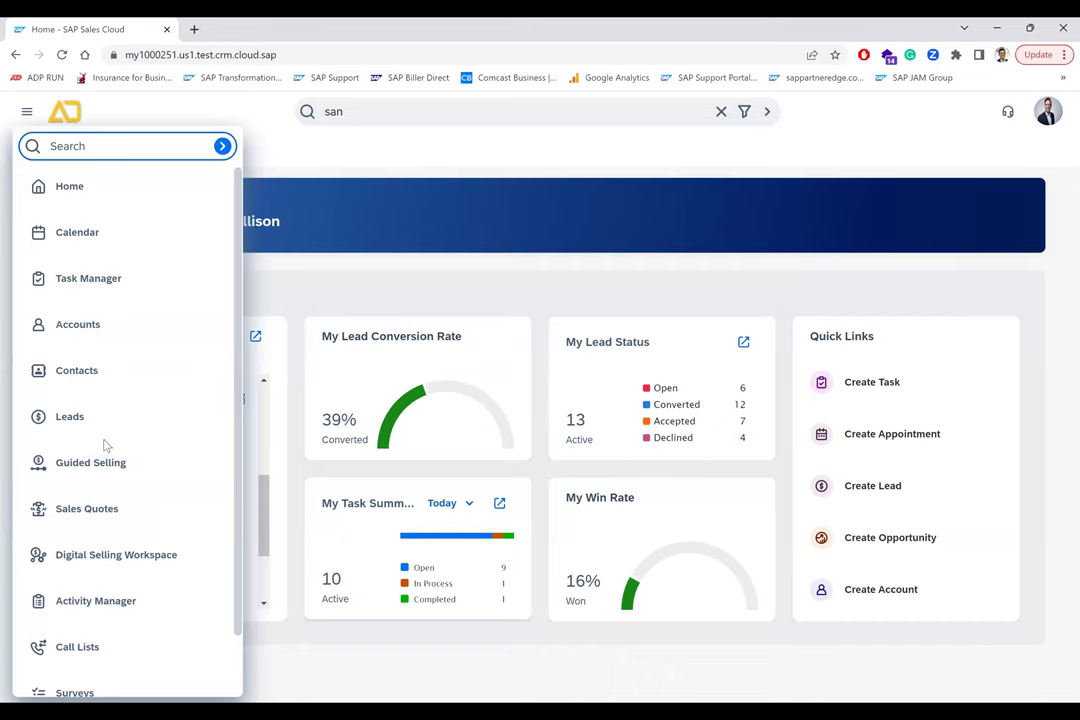
left_click(75, 146)
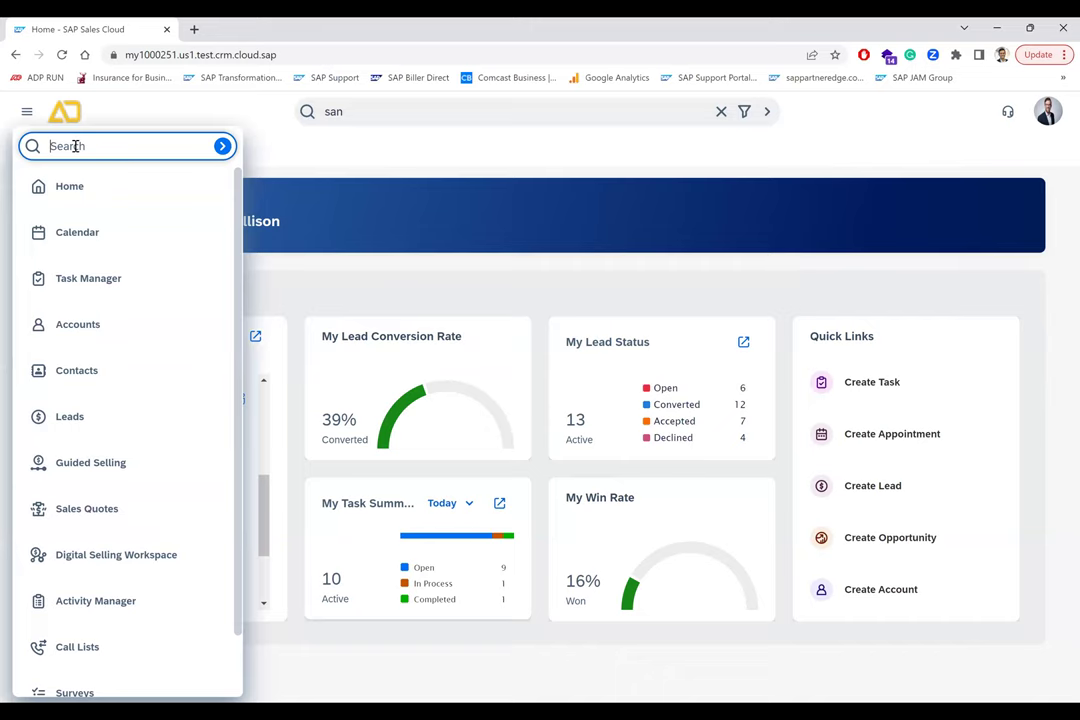
type("co")
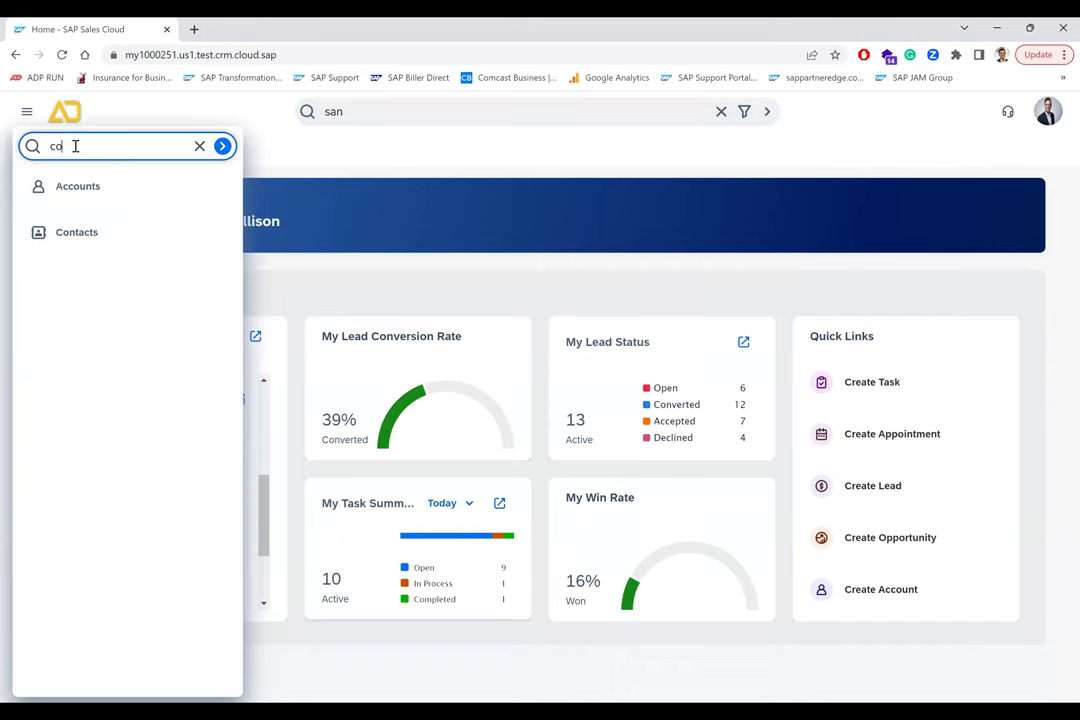
left_click(200, 147)
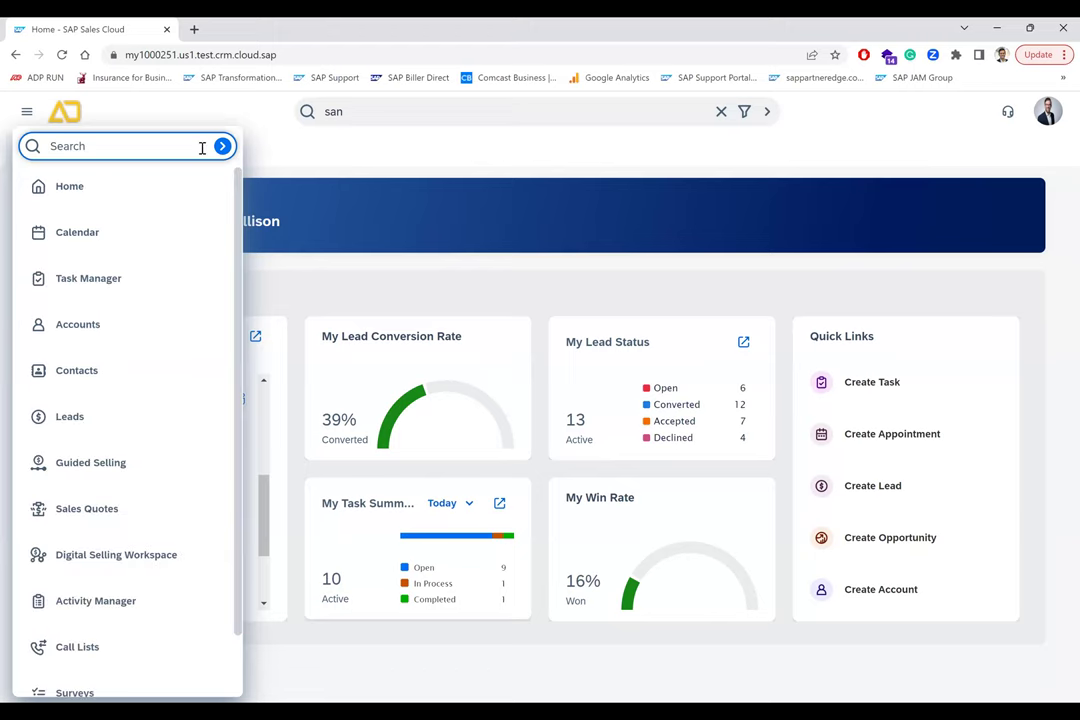
left_click(408, 294)
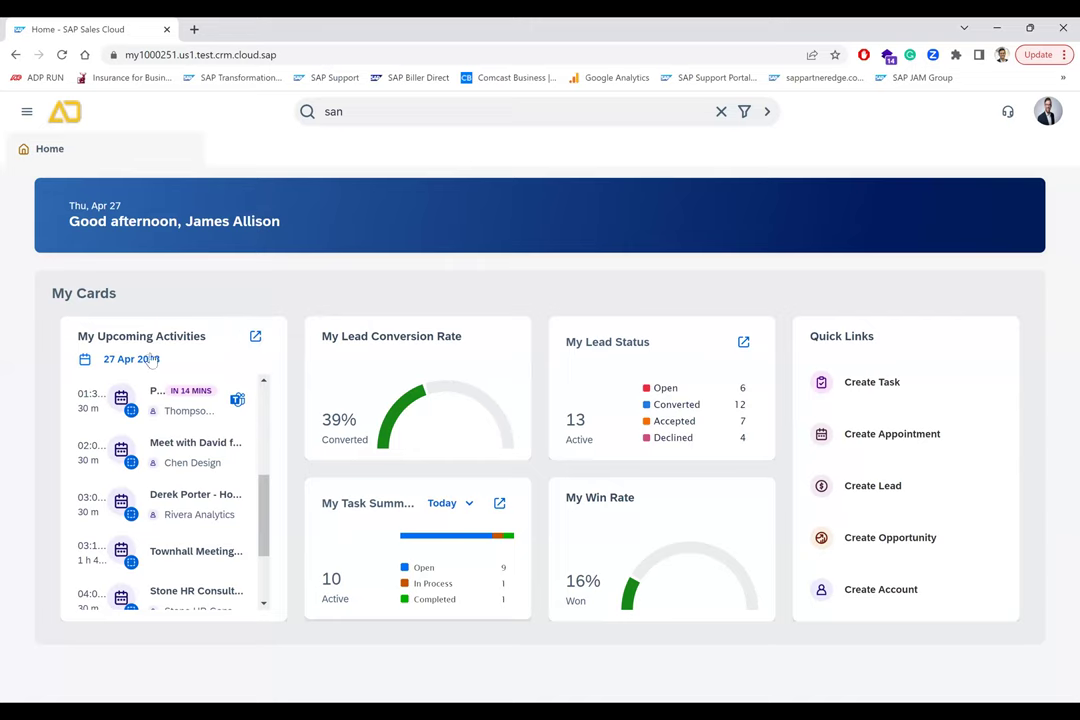
Step: View the day calendar for 27 Apr 2023 from the upcoming activities card and return to the home page
left_click(256, 338)
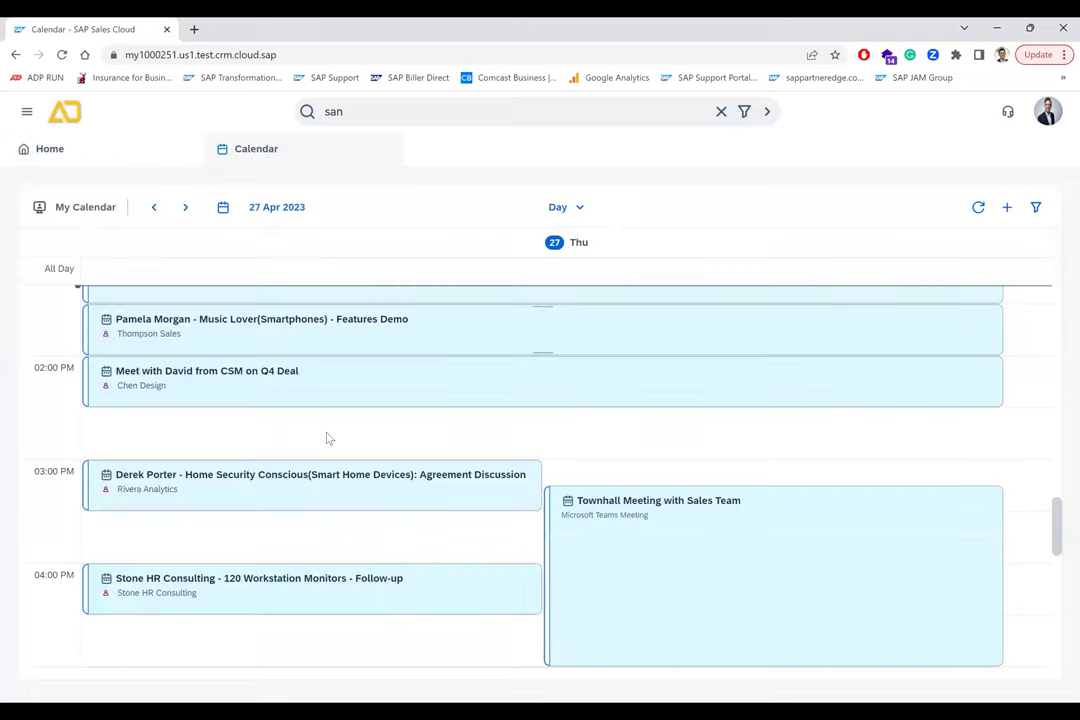
left_click(384, 148)
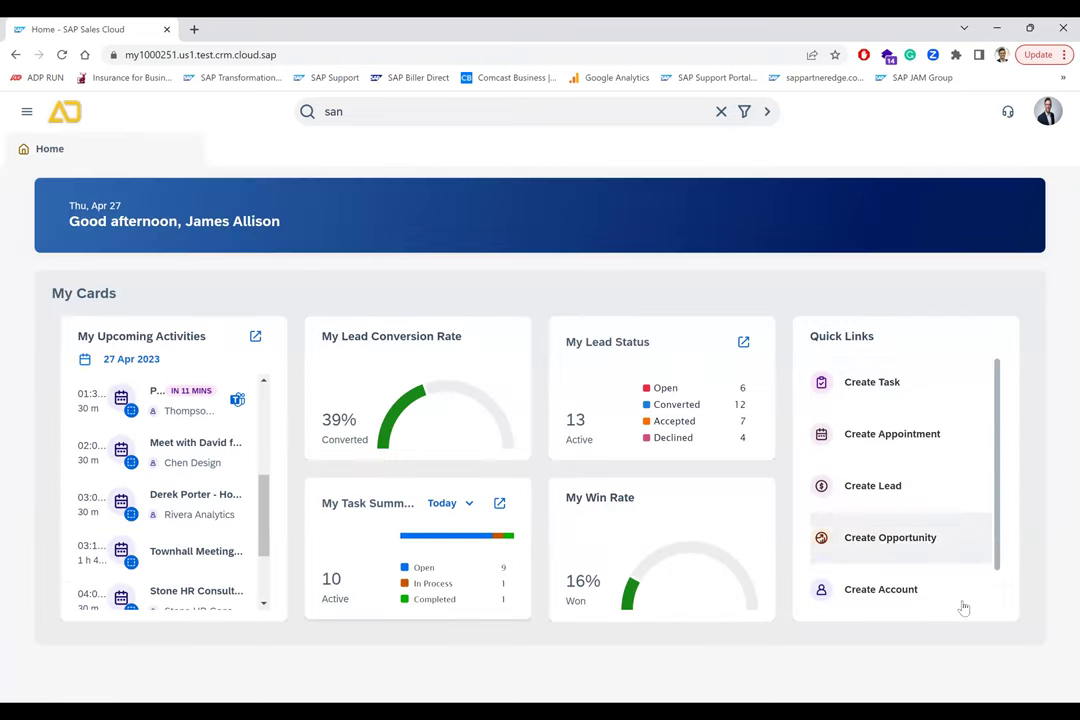
Step: Review the fields of the new appointment form, close it without saving, and look over the remaining quick links
left_click(918, 433)
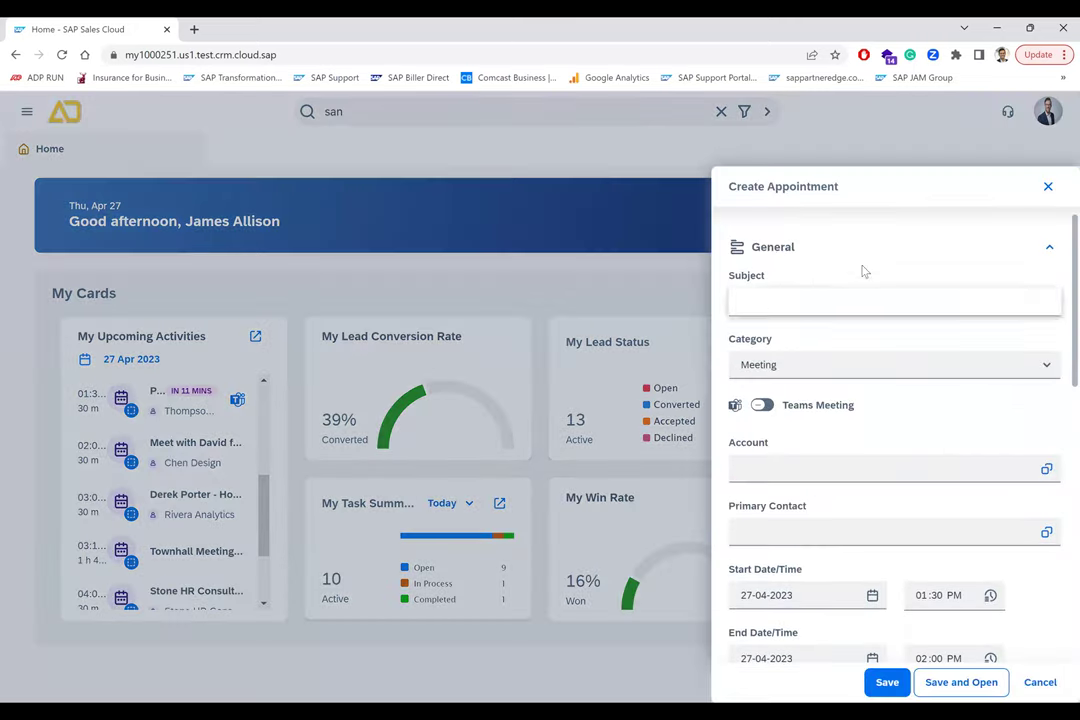
scroll(930, 600, "down", 1)
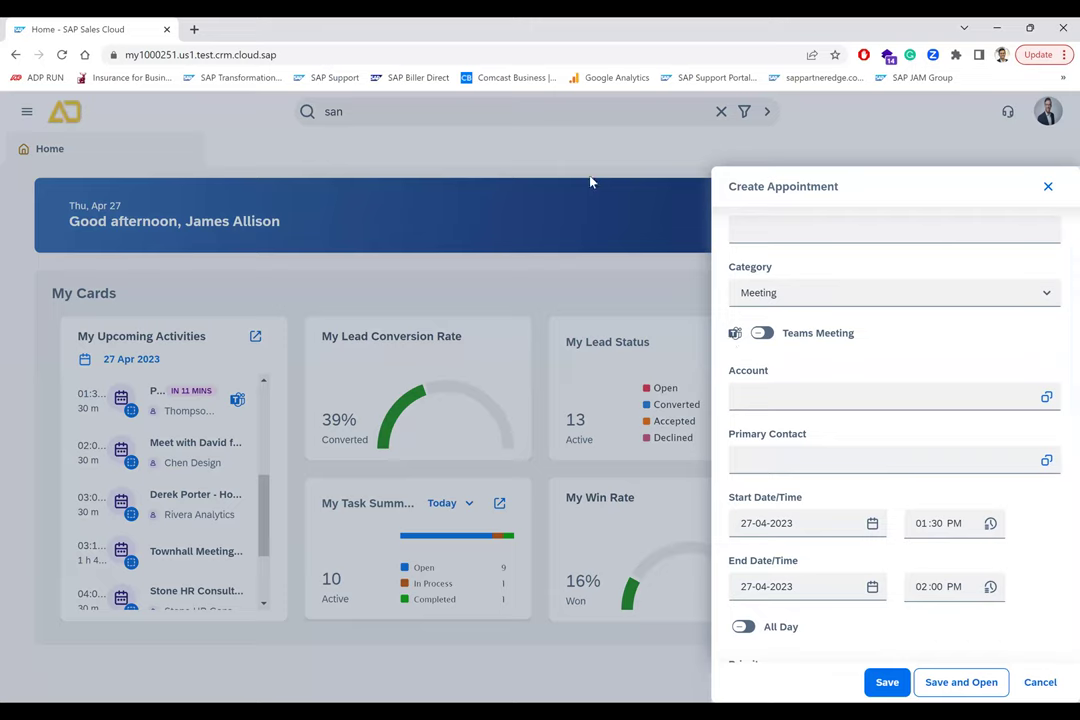
left_click(1048, 186)
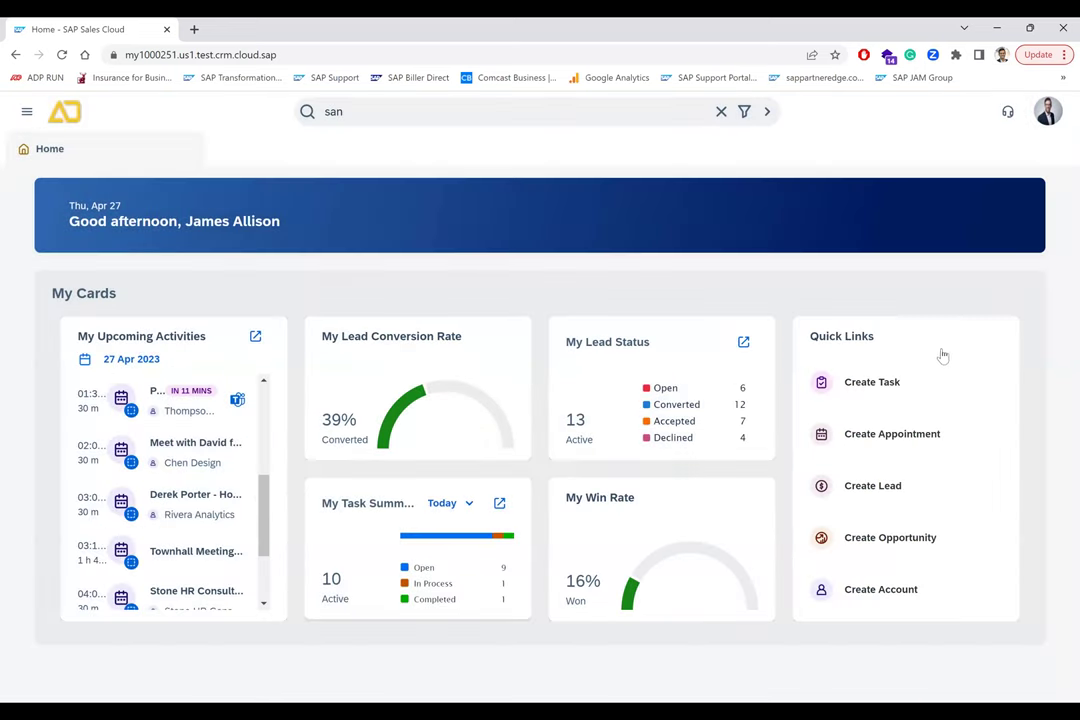
scroll(945, 380, "down", 1)
scroll(953, 401, "up", 1)
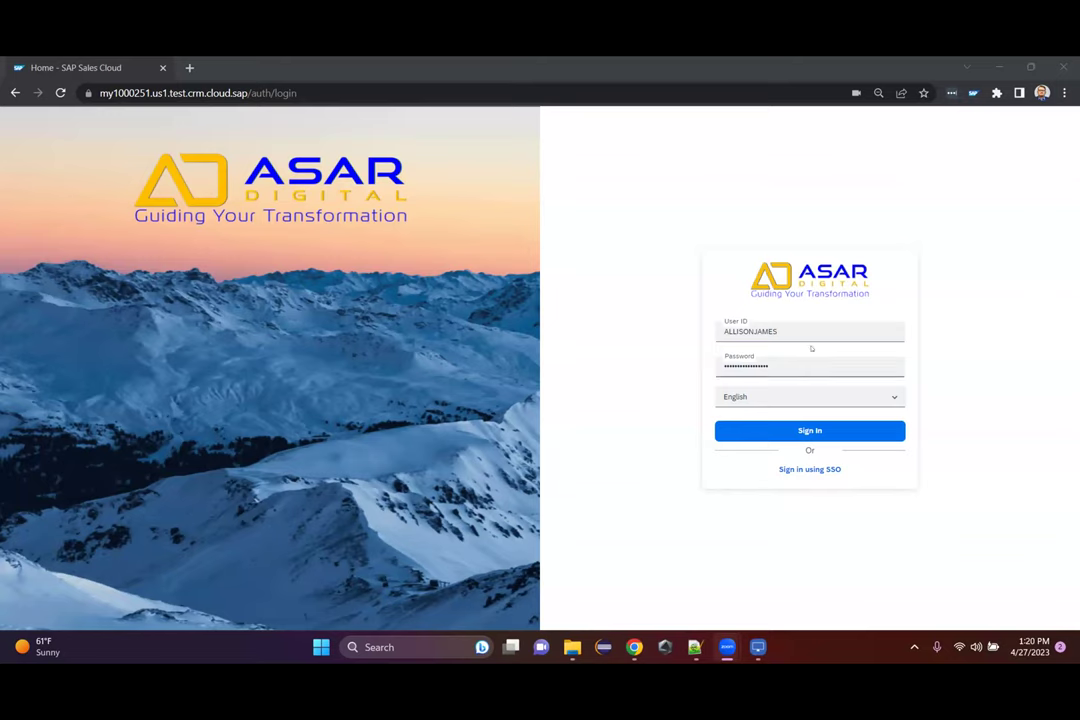
Step: Sign in with the prefilled credentials and review the day's earlier entries in the upcoming activities card
left_click(796, 430)
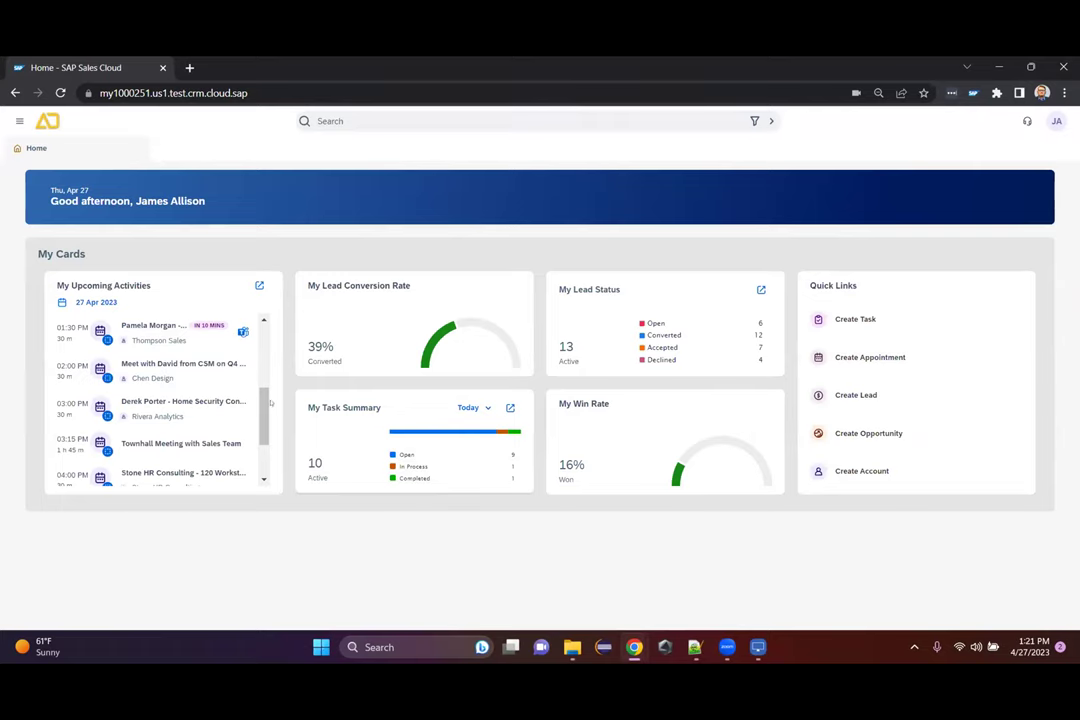
scroll(230, 400, "up", 5)
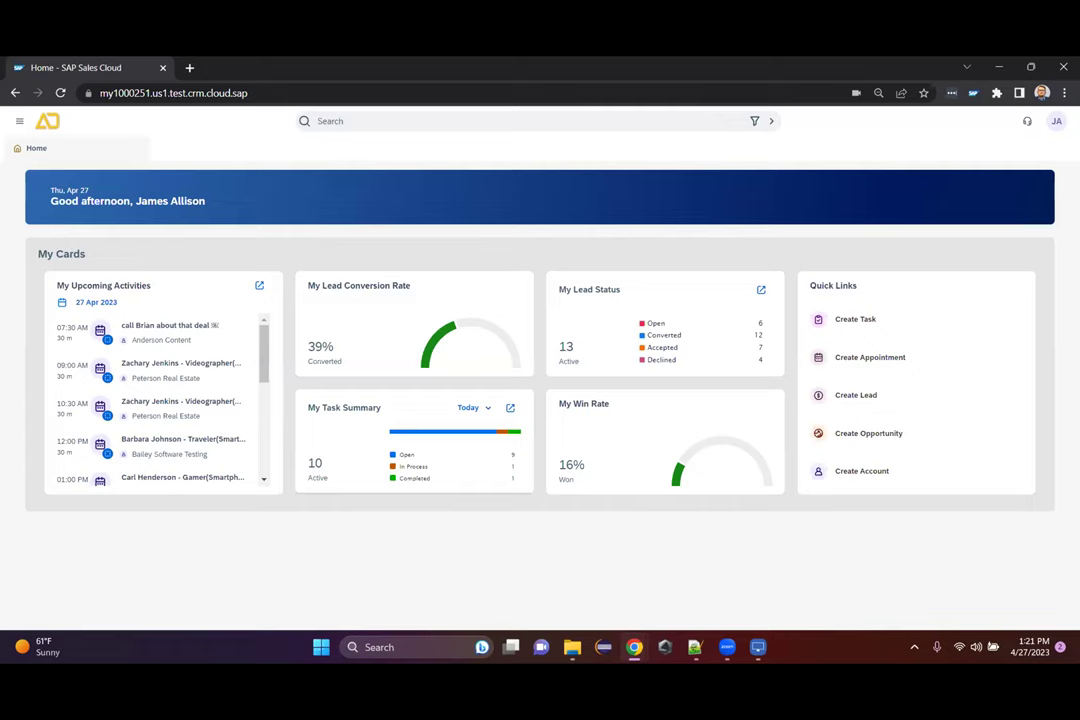
Step: Open the Digital Selling Workspace and review the early afternoon appointments in its calendar
left_click(19, 121)
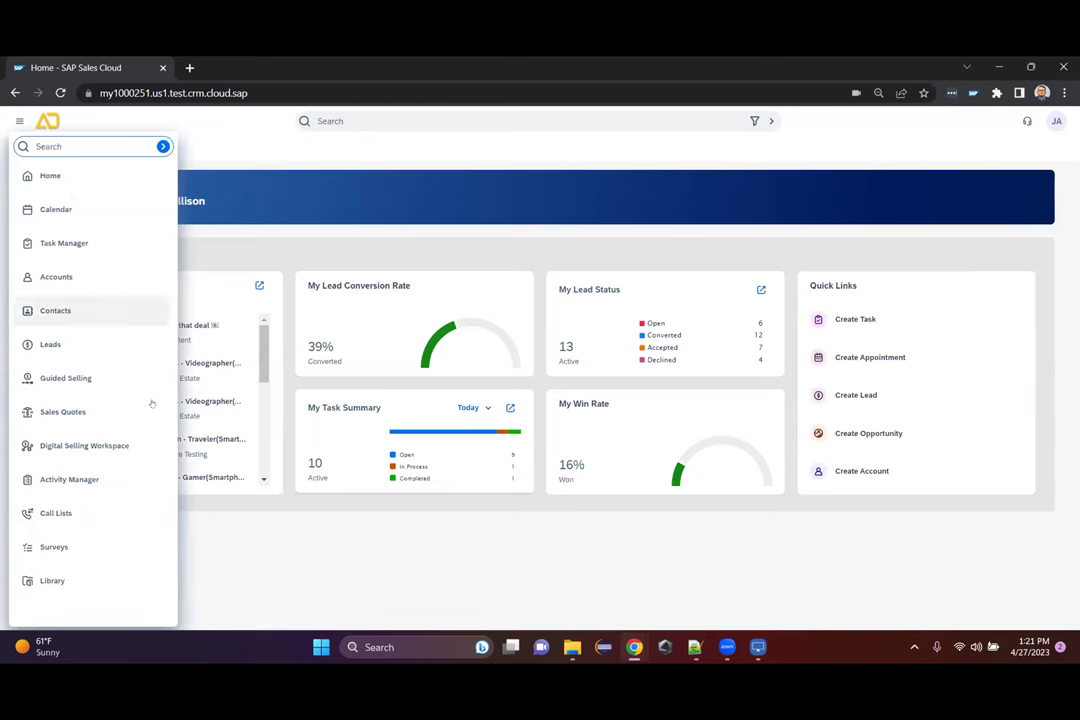
left_click(77, 447)
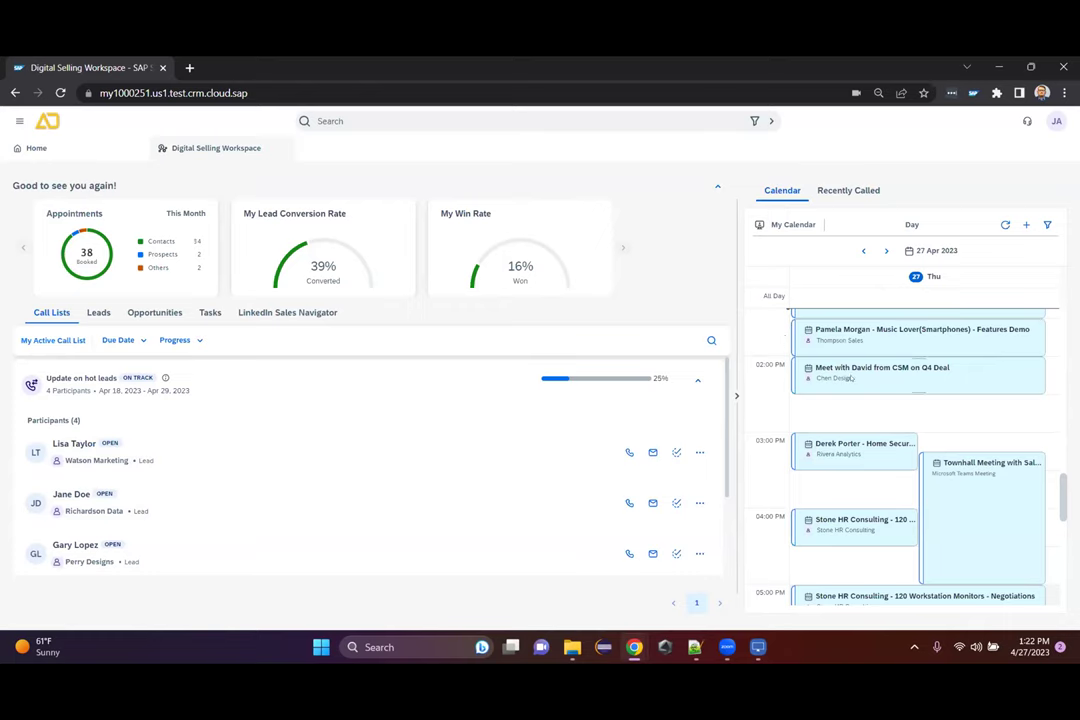
scroll(779, 342, "up", 3)
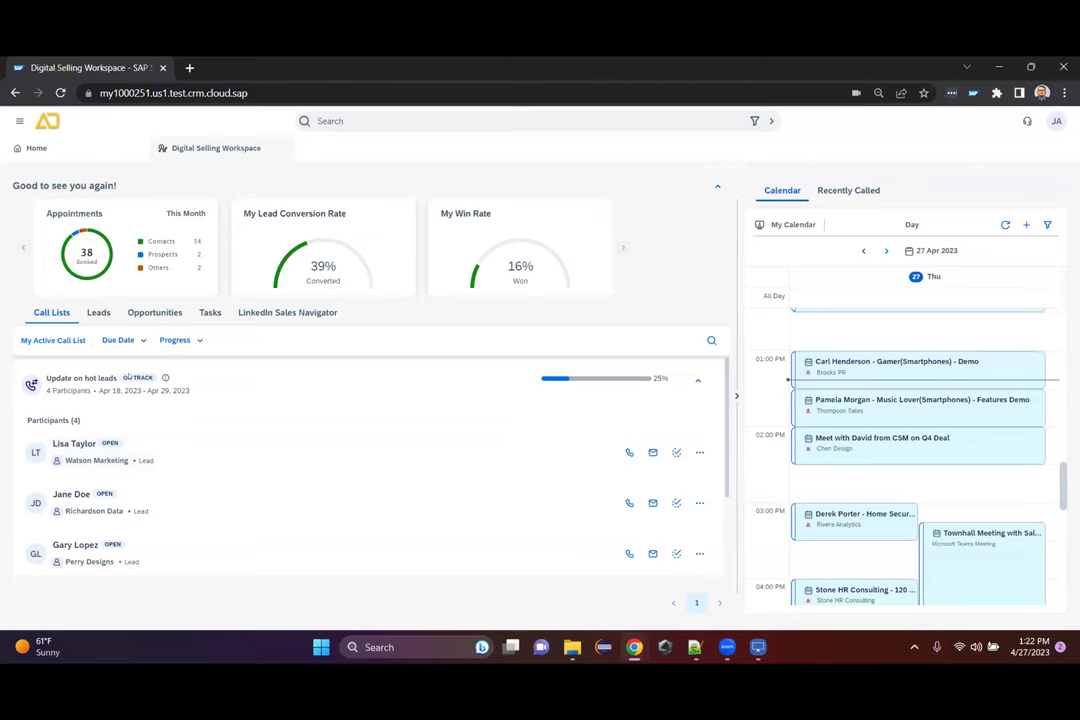
Step: Filter the active call lists by due date, trying This Month and settling on Any Date
left_click(122, 340)
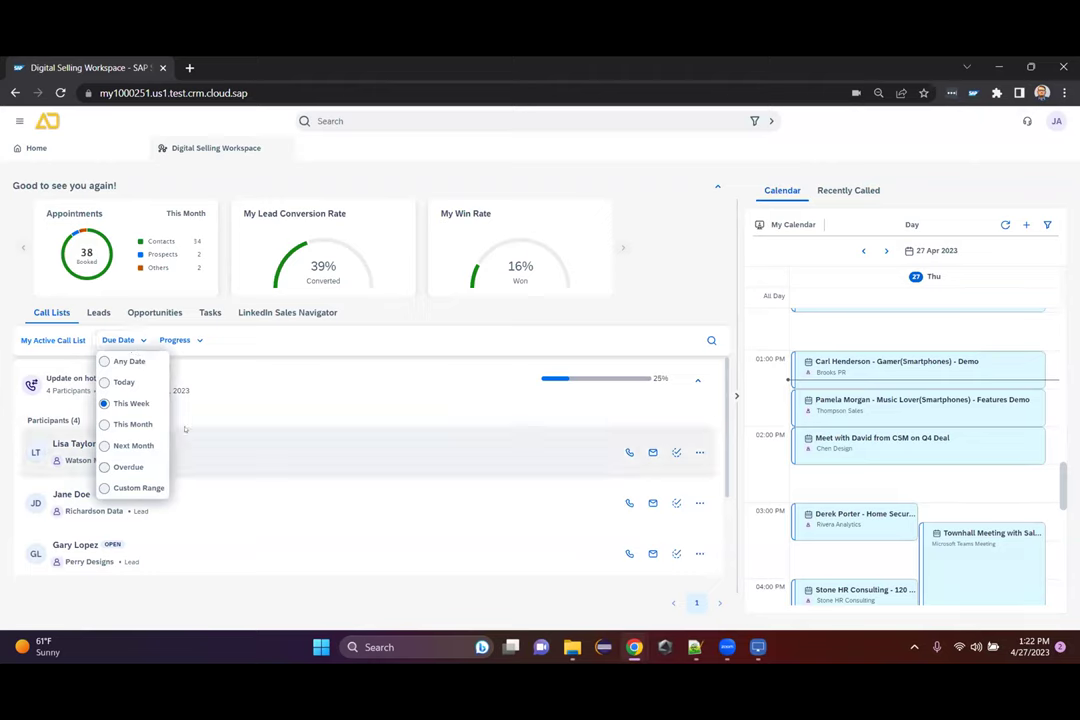
left_click(104, 382)
left_click(118, 340)
left_click(104, 361)
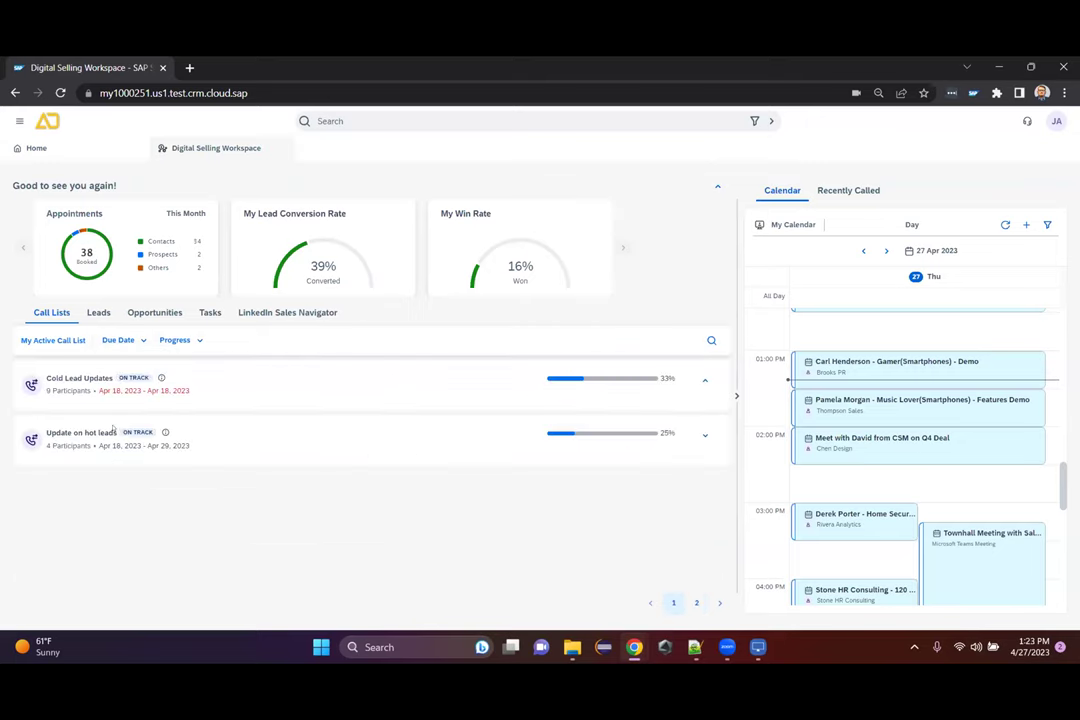
left_click(118, 340)
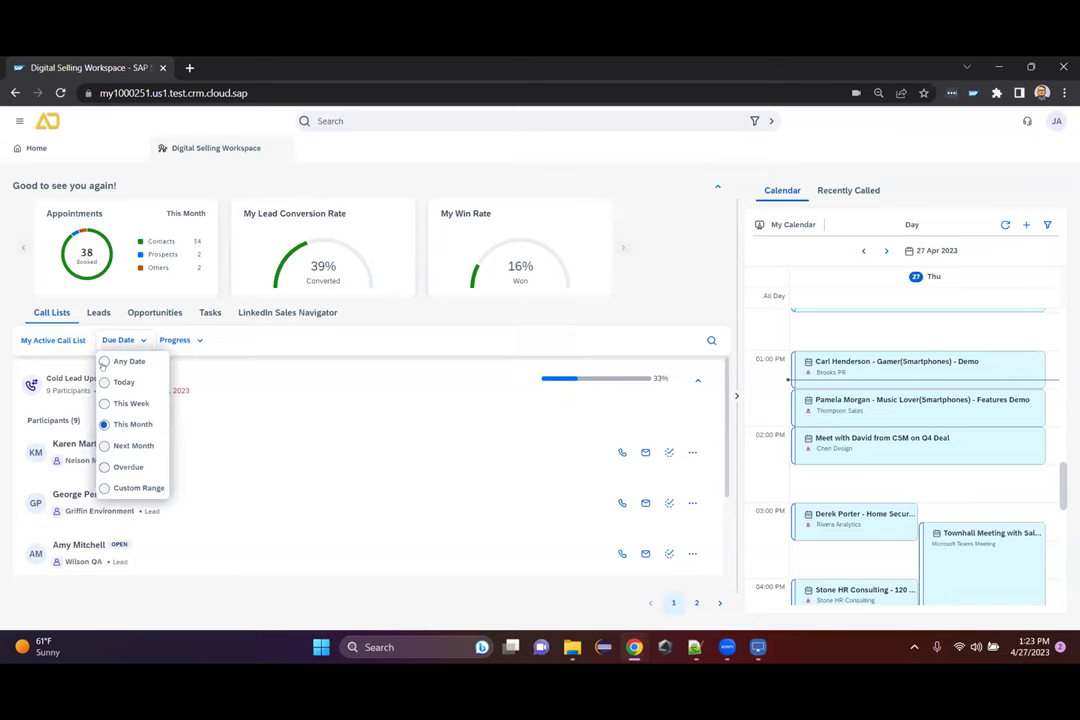
left_click(104, 362)
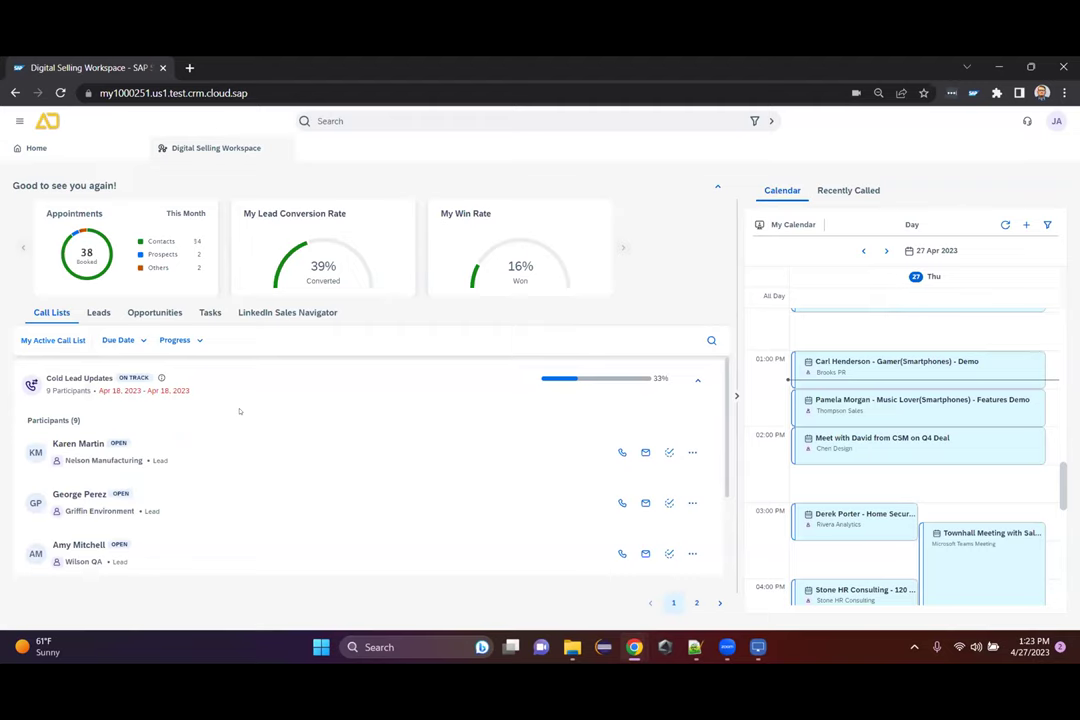
Step: Collapse and restore the workspace's calendar pane, and display the leads due today in place of the call lists
left_click(736, 394)
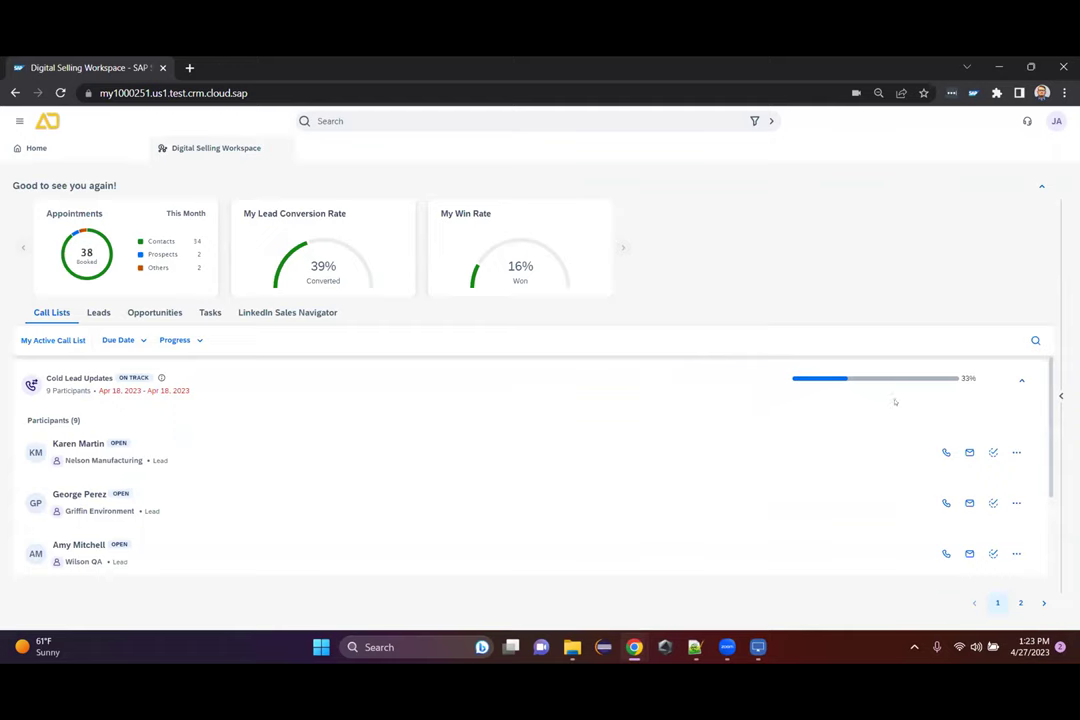
left_click(1060, 397)
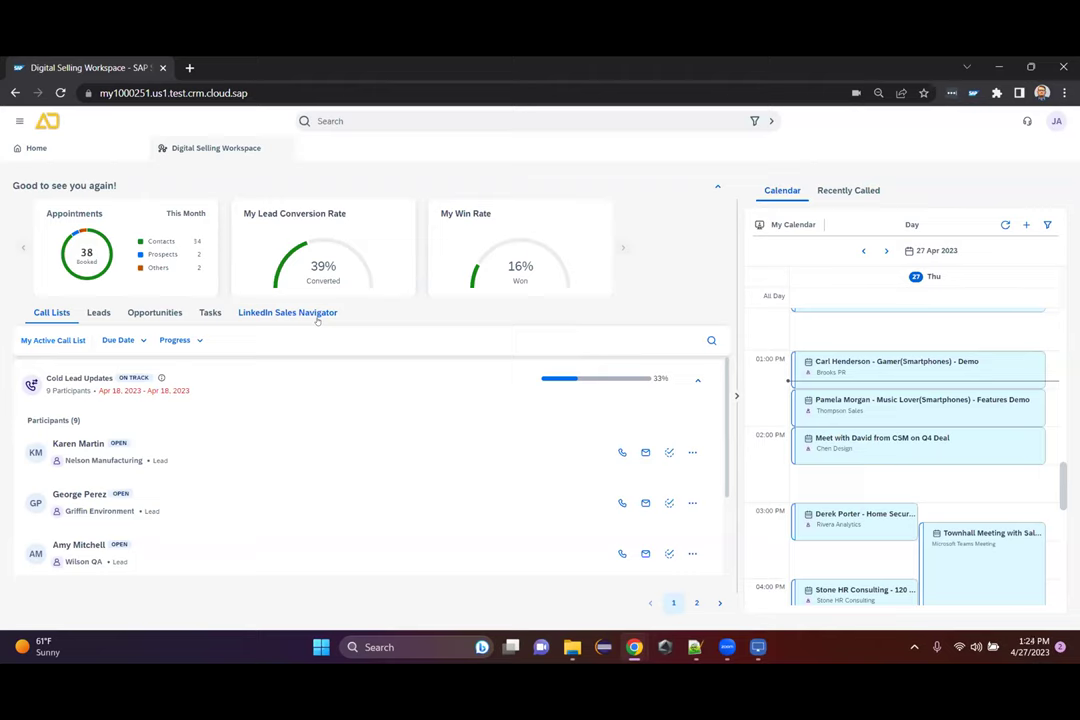
left_click(99, 313)
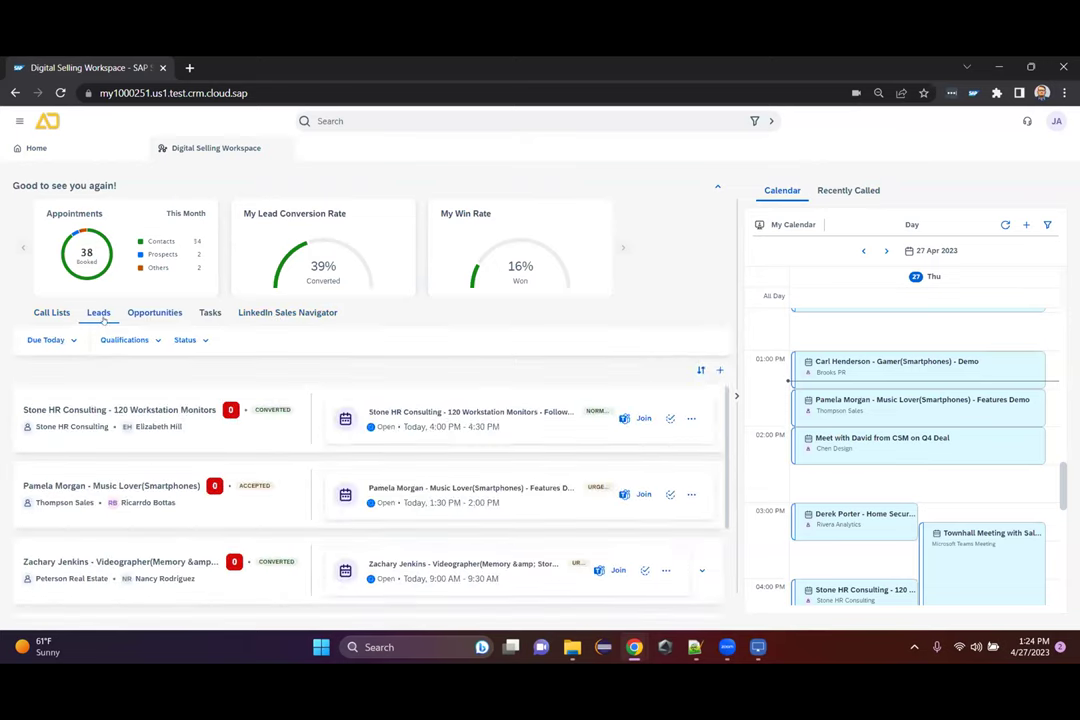
Step: Open the quick view of Bailey Software Testing's Traveler(Smartphones) lead and visit the home page and Accounts list with it open
scroll(154, 397, "down", 3)
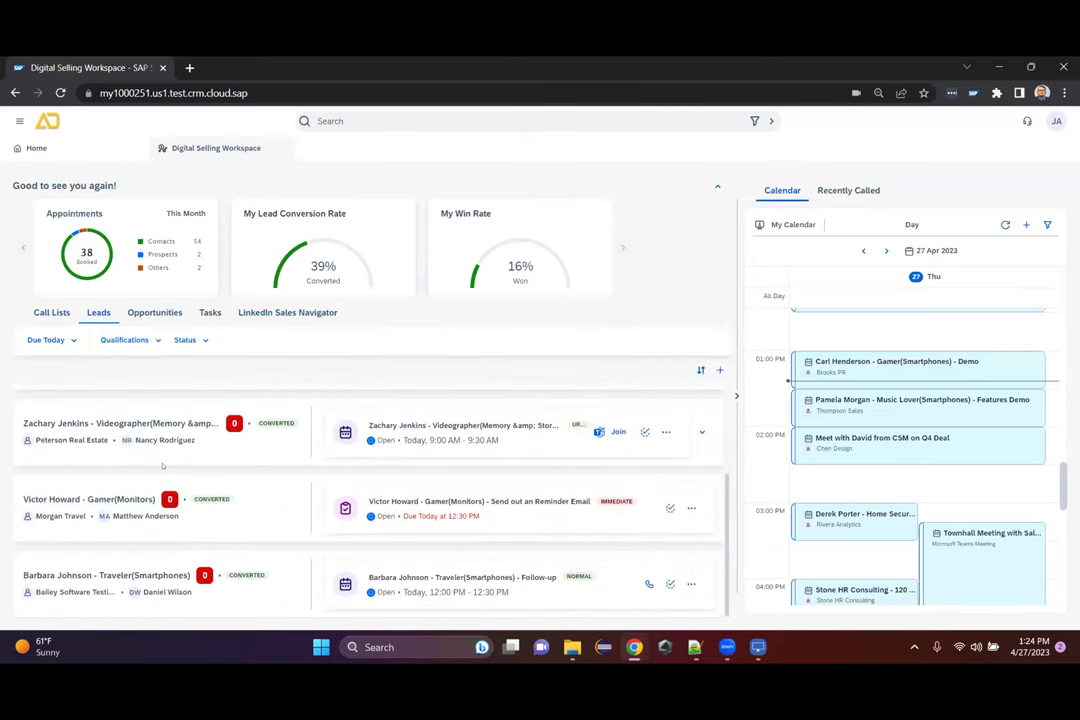
left_click(135, 576)
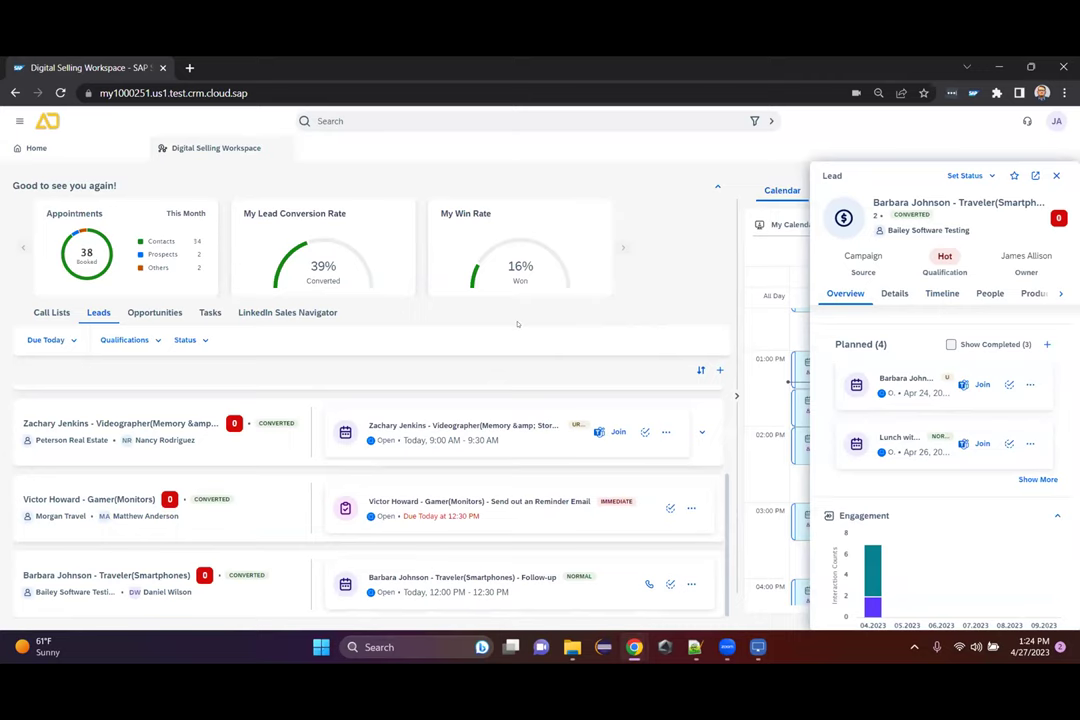
left_click(44, 150)
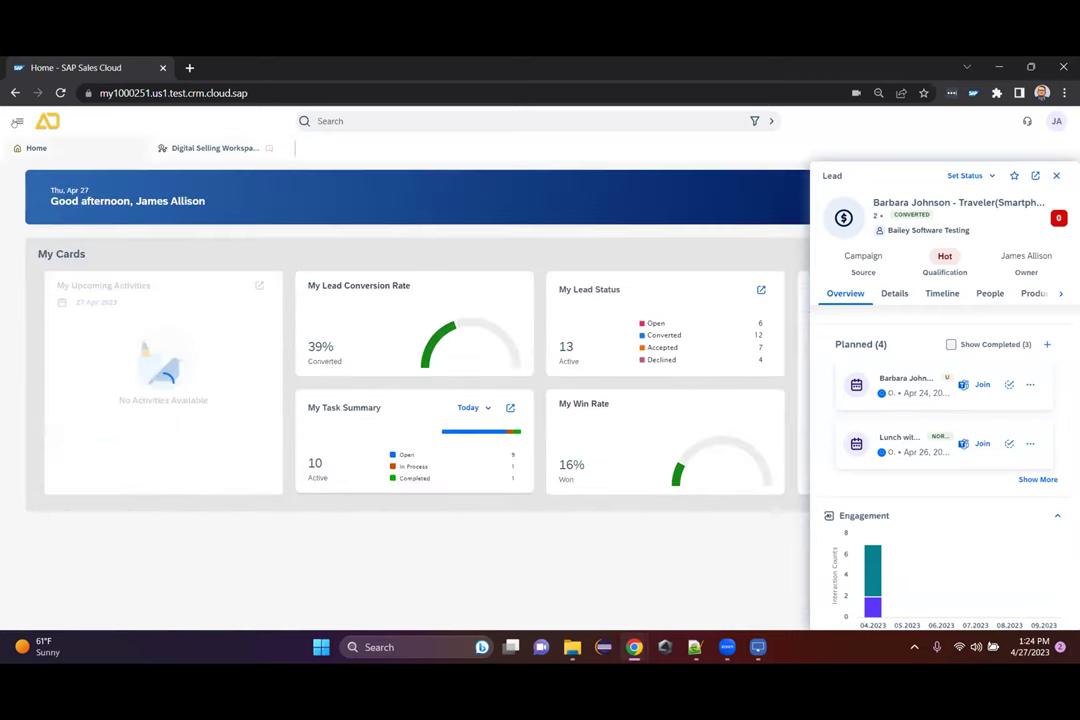
left_click(19, 121)
left_click(56, 277)
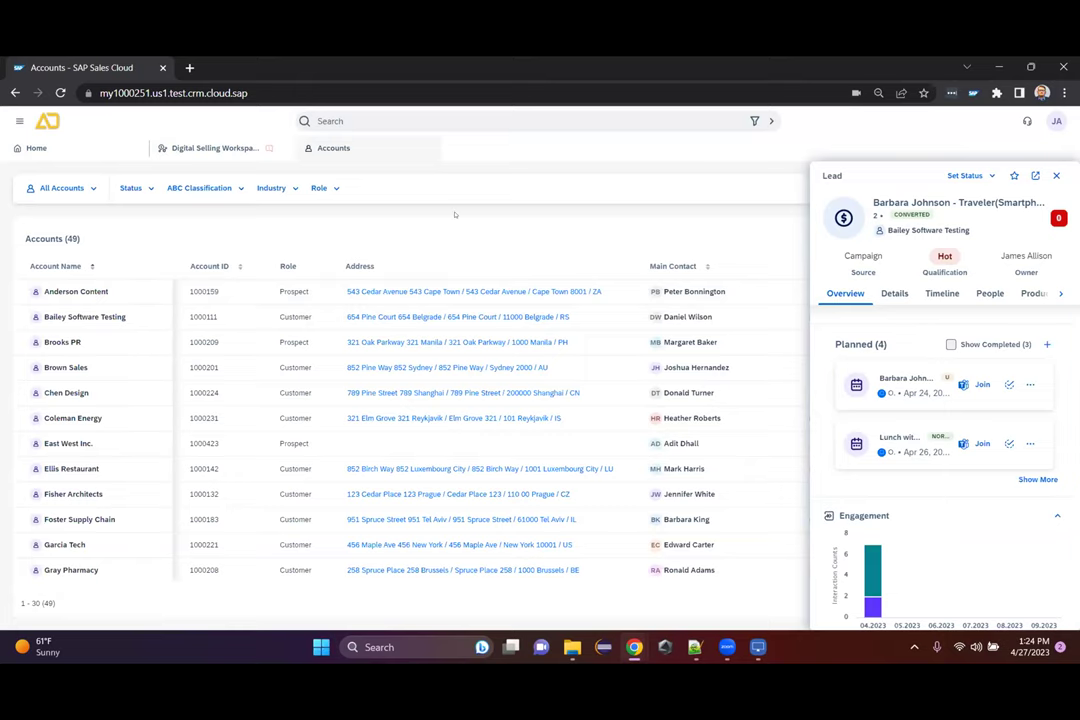
left_click(430, 148)
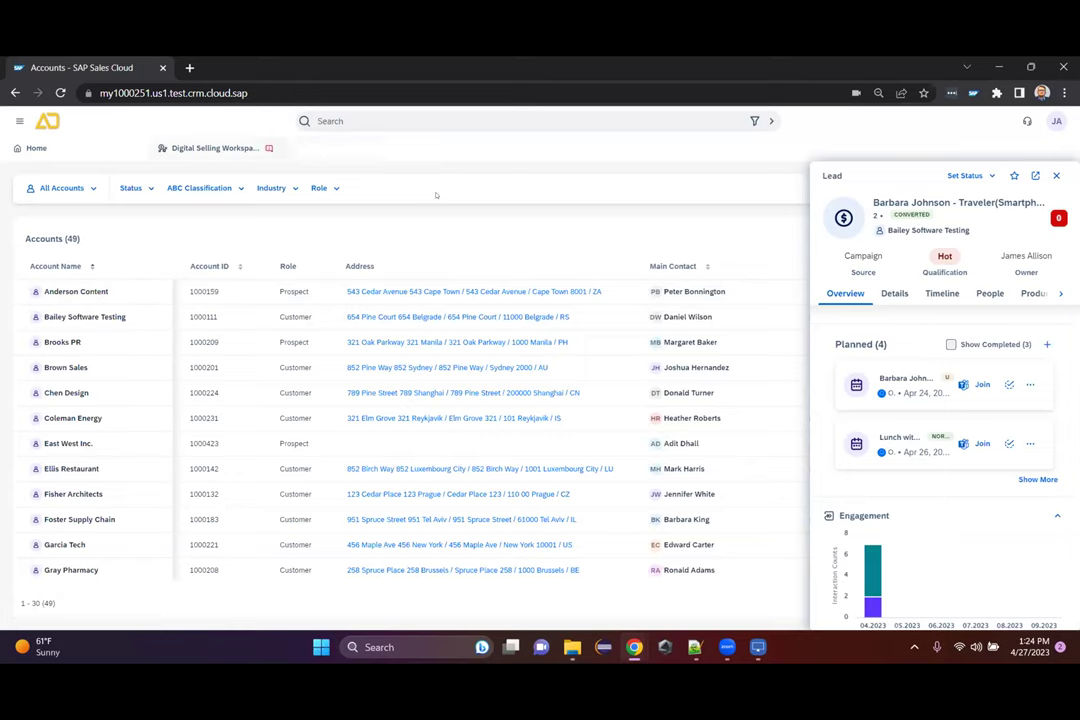
Step: Open the Traveler(Smartphones) lead's full details and review its timeline back to the lead's creation
left_click(1035, 176)
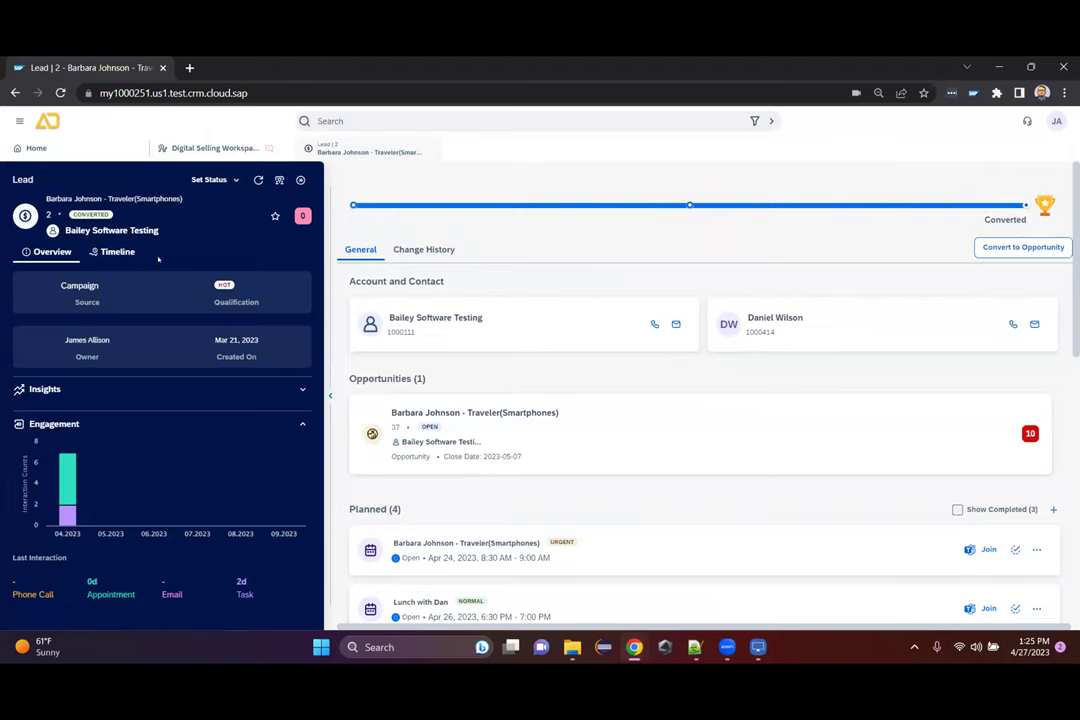
left_click(114, 254)
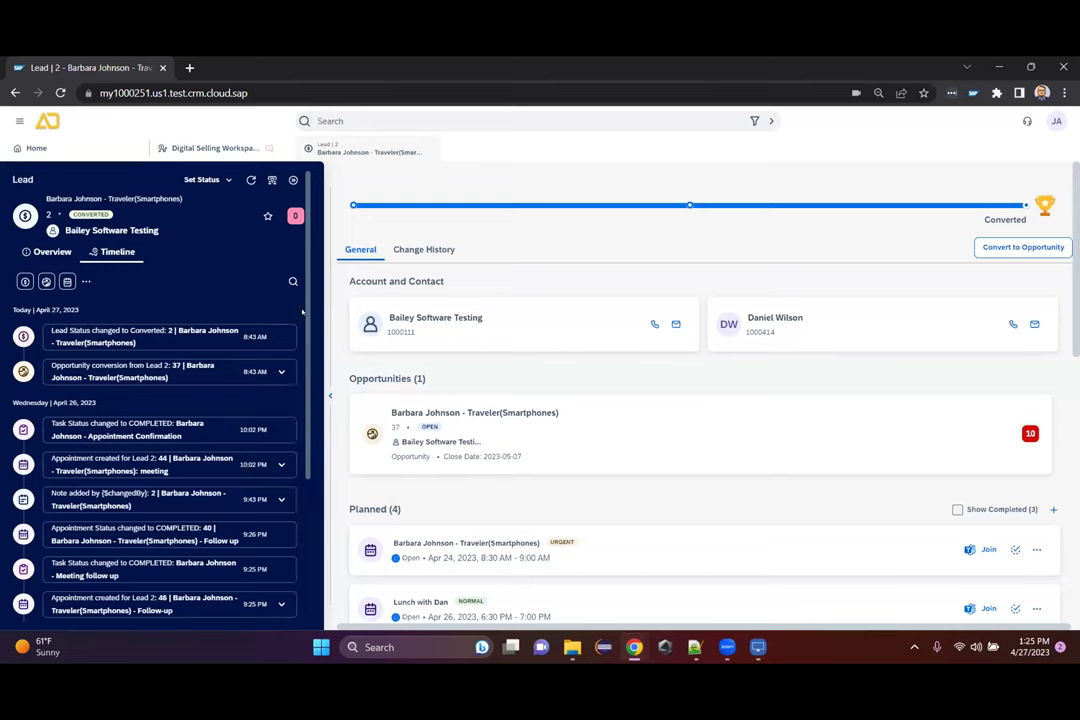
scroll(301, 386, "down", 2)
scroll(301, 386, "down", 3)
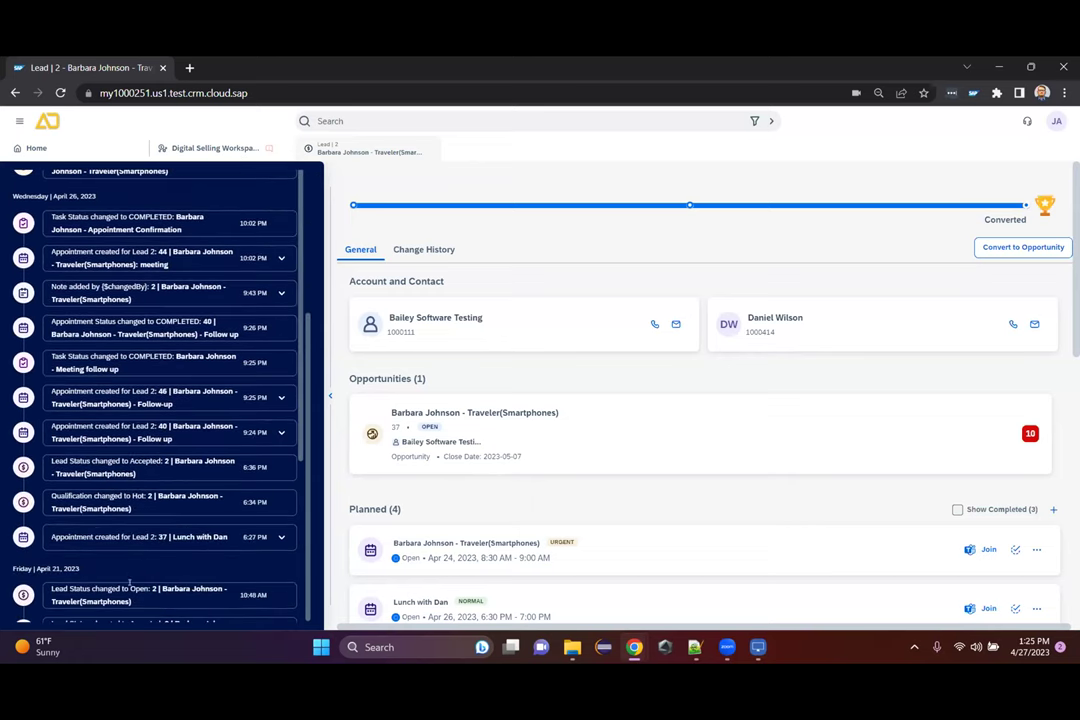
scroll(140, 527, "down", 5)
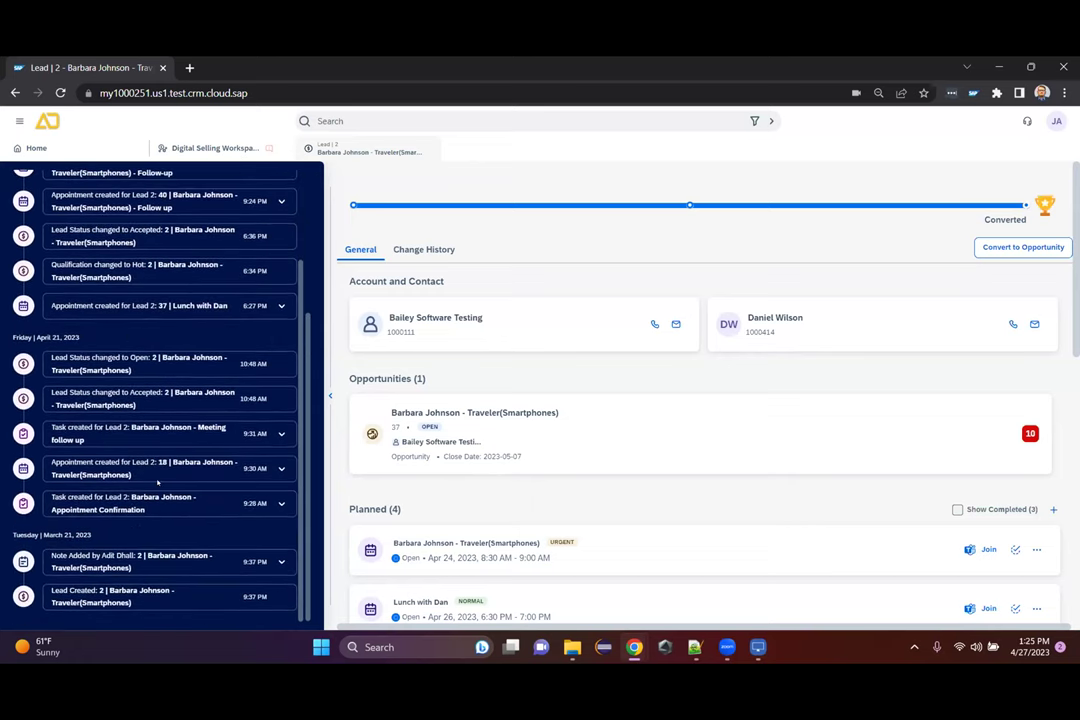
scroll(157, 483, "up", 10)
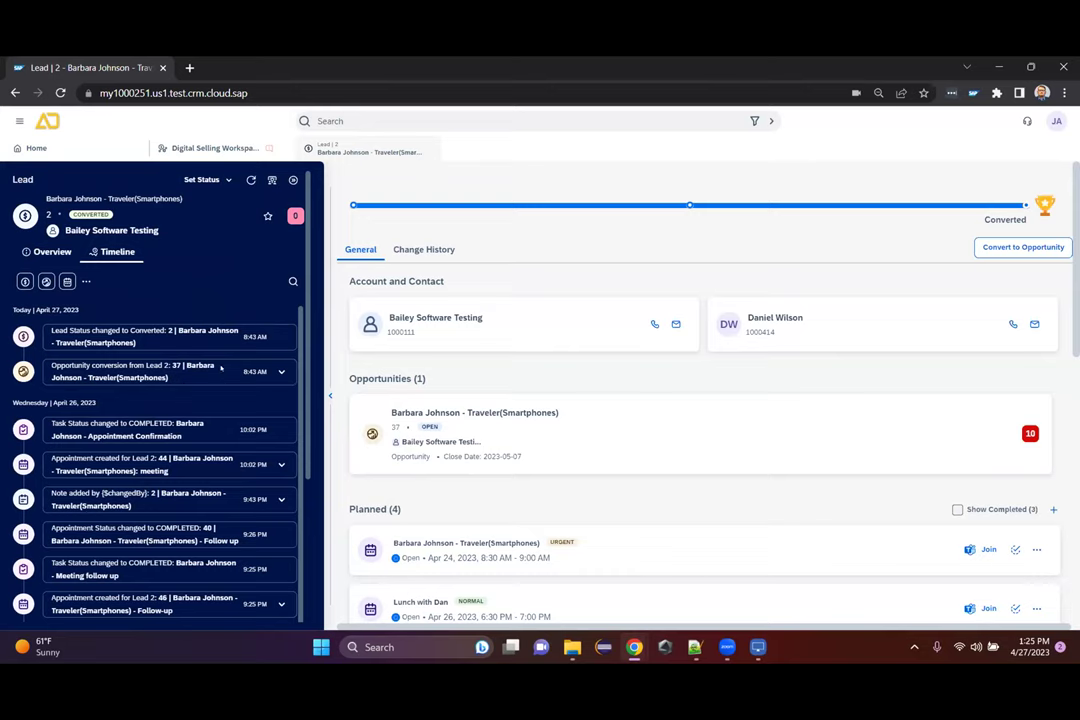
Step: Search the lead's timeline for "task" and clear the search
left_click(289, 282)
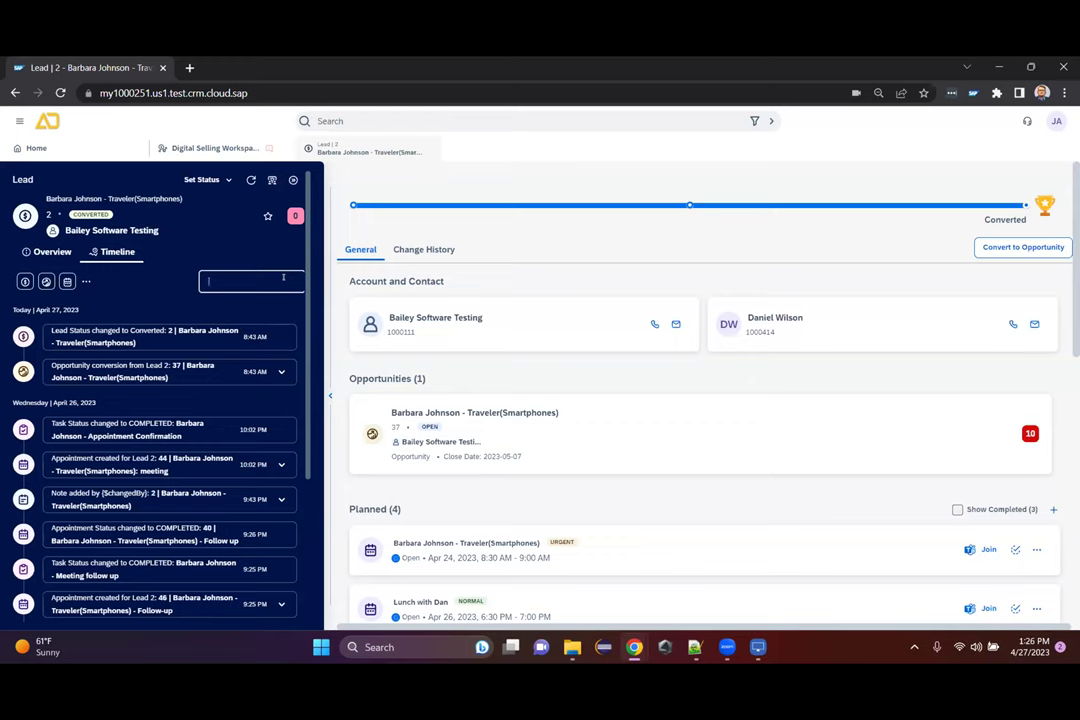
type("task")
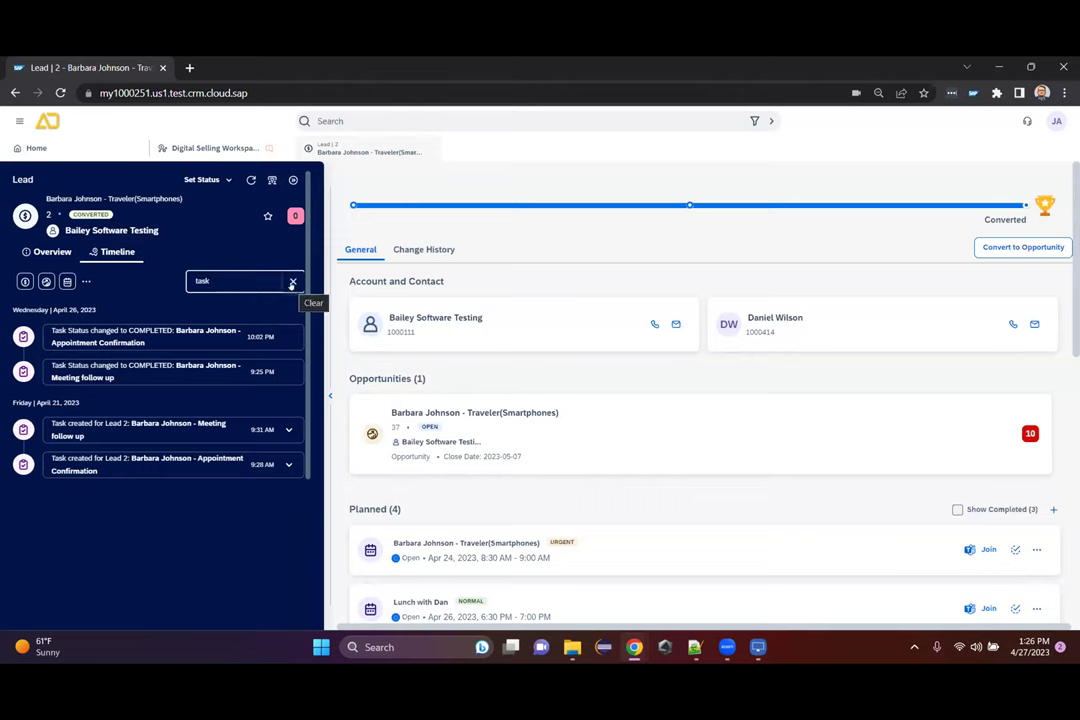
left_click(292, 283)
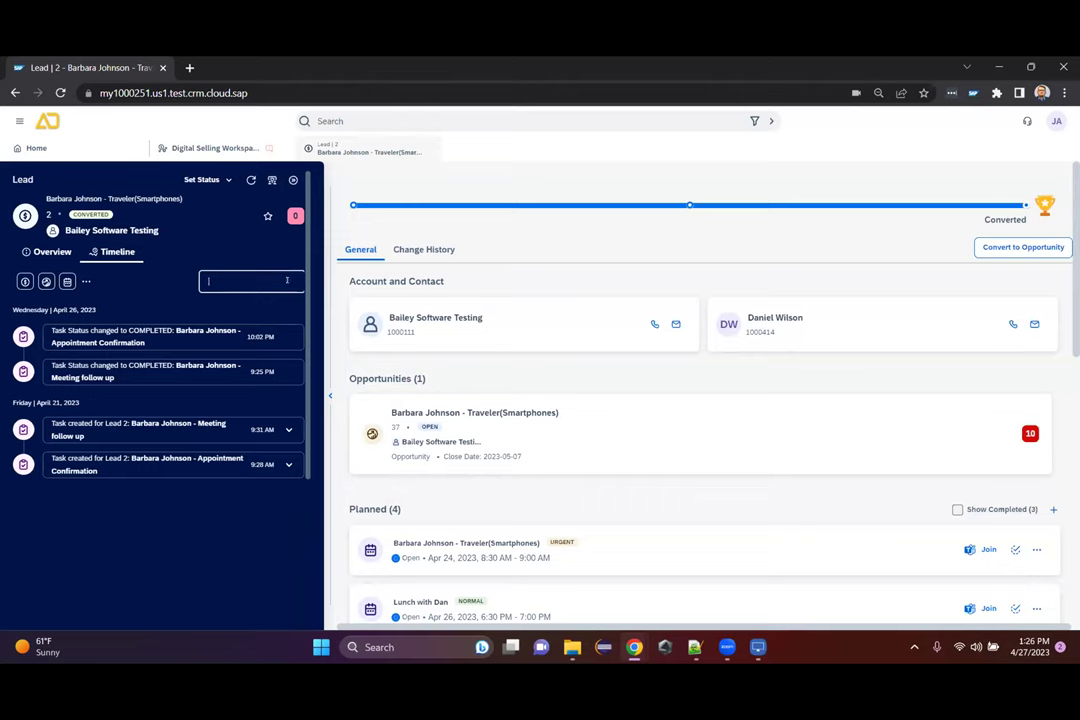
Step: Review the lead's engagement overview and planned activities, and briefly open the Teams meeting page of the urgent appointment
left_click(48, 251)
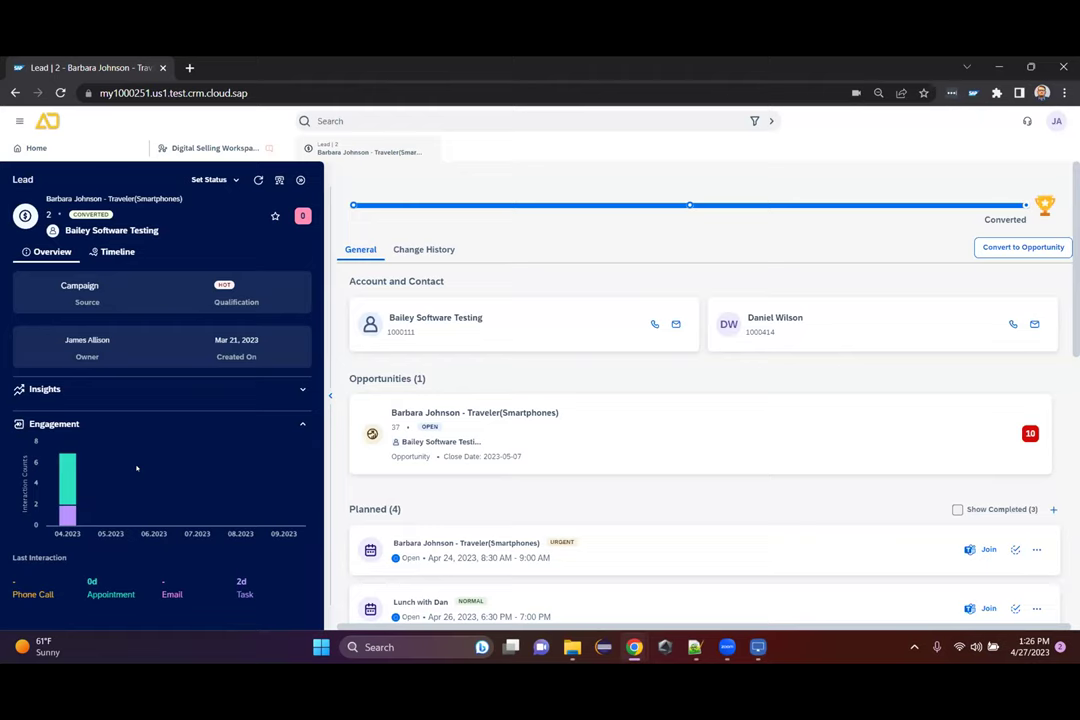
mouse_move(66, 477)
scroll(507, 356, "down", 3)
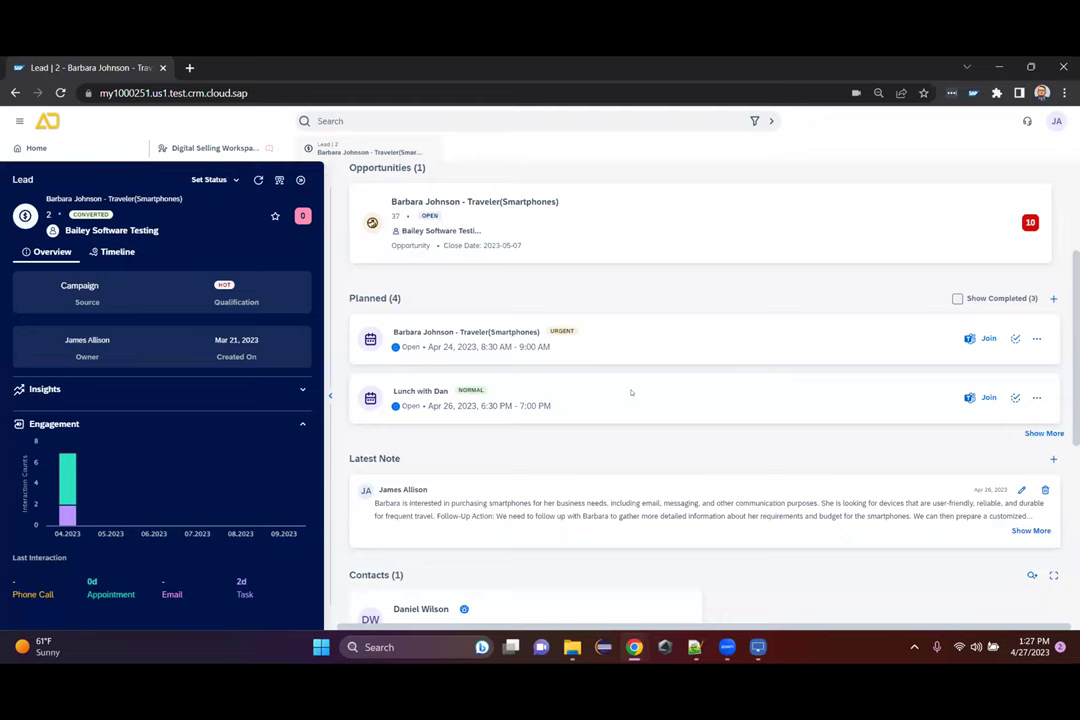
left_click(986, 341)
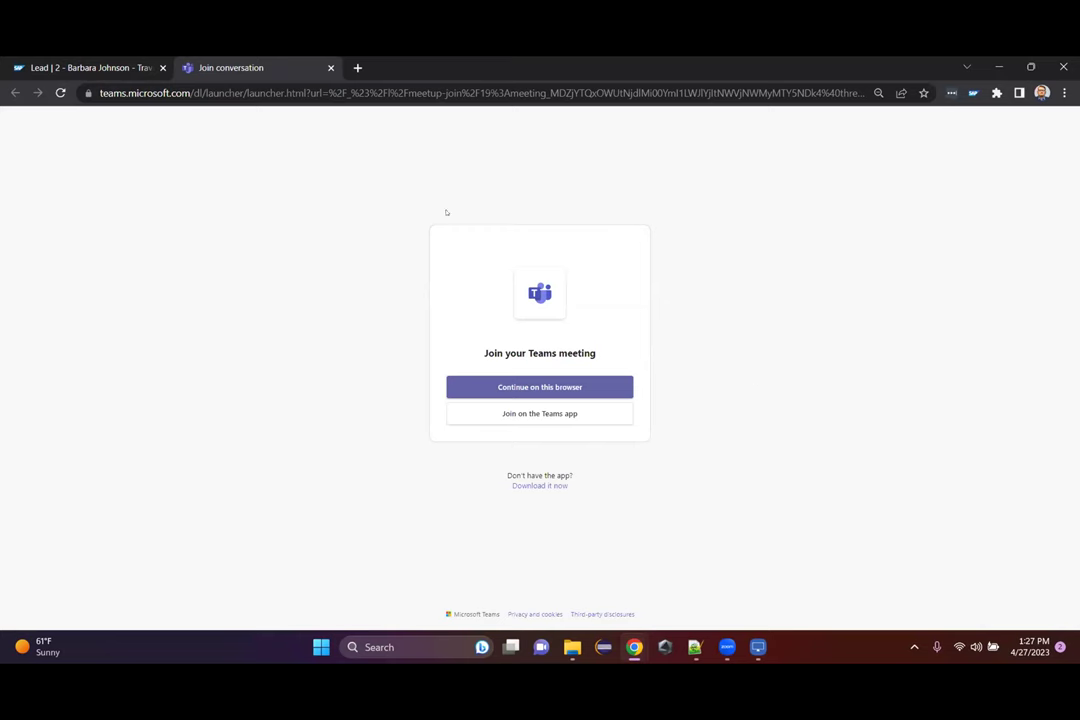
left_click(331, 67)
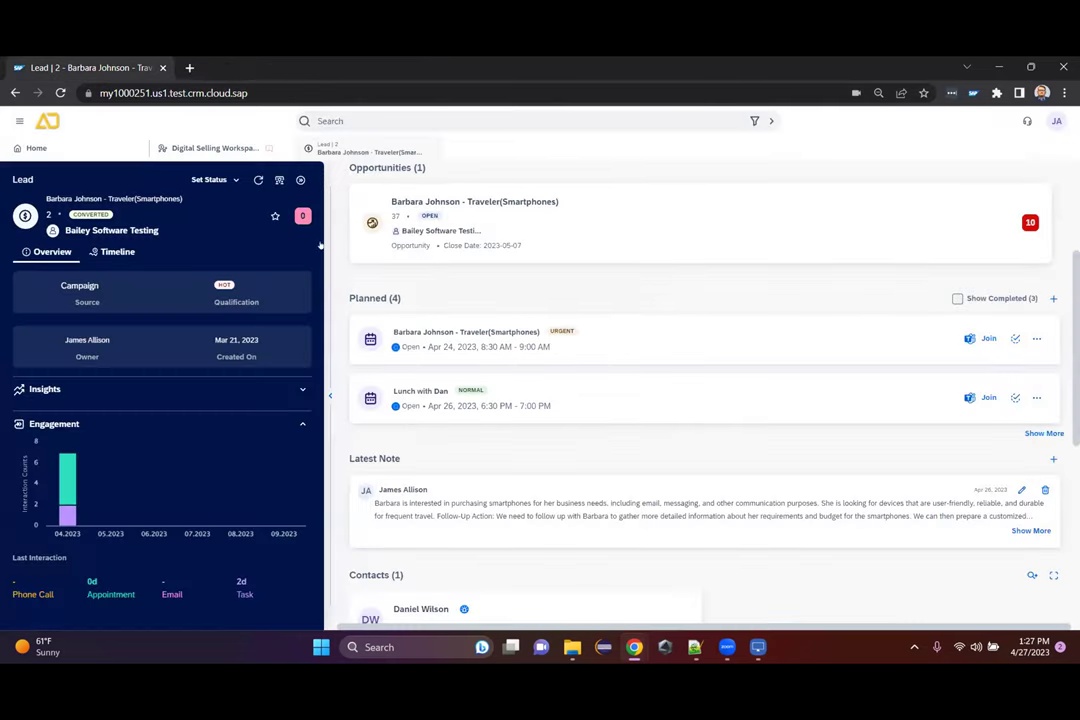
Step: Examine the team selection for sharing the lead on Microsoft Teams, and close the dialog without sharing
left_click(279, 180)
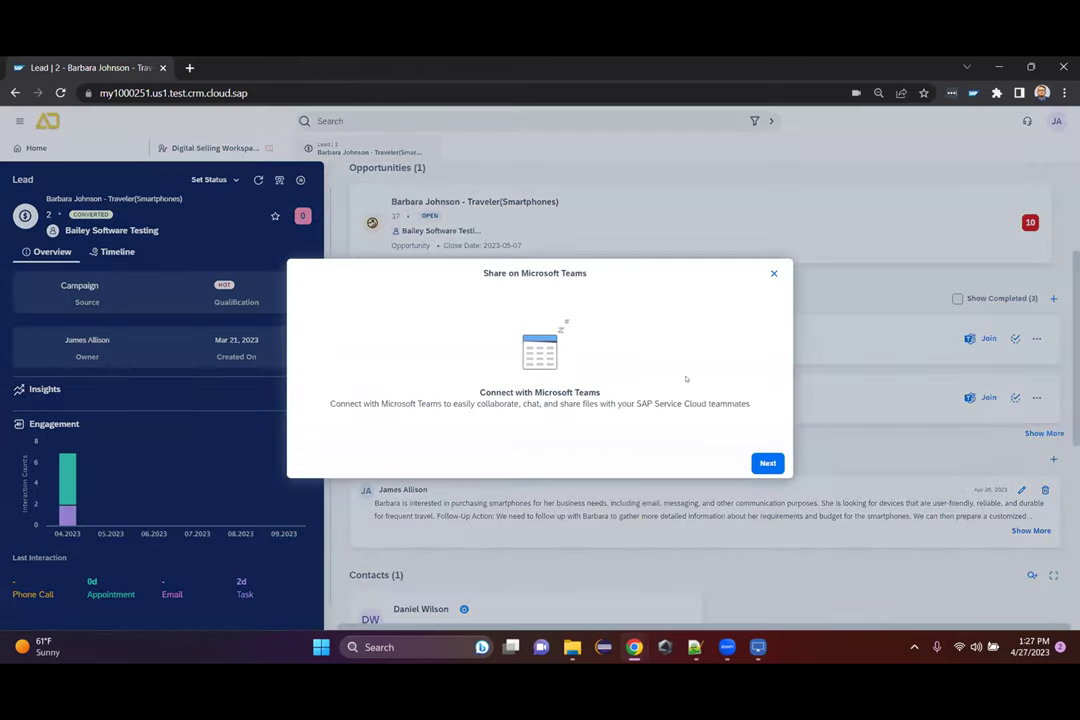
left_click(767, 463)
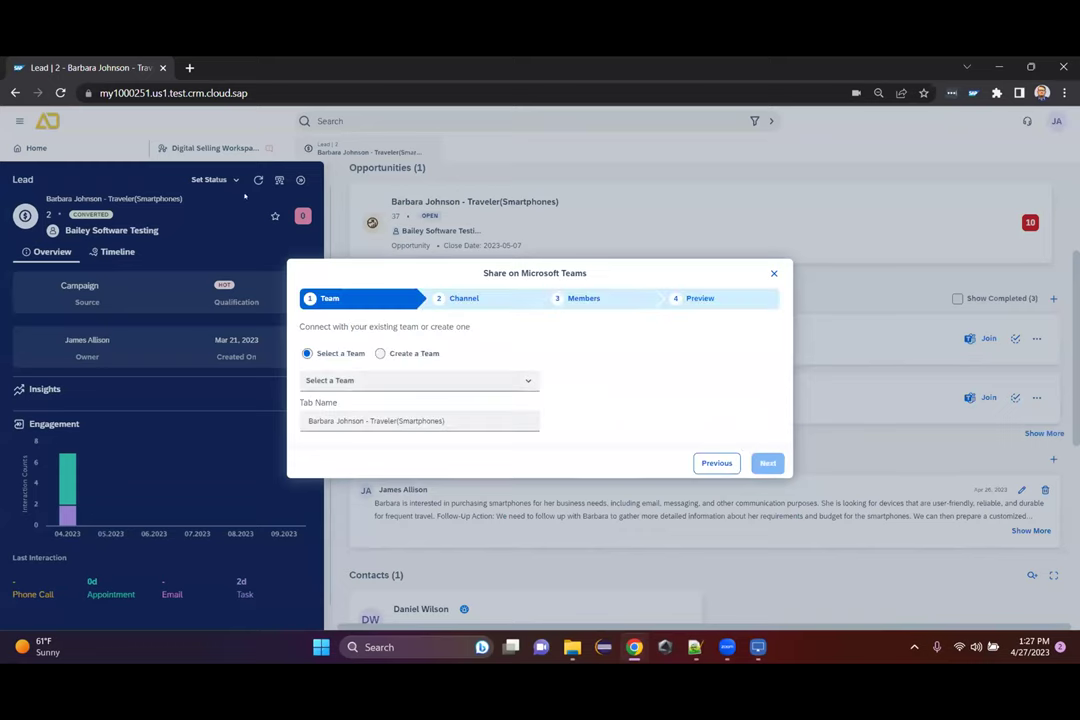
left_click(420, 380)
left_click(773, 273)
Step: Attach the Samsung Galaxy Z Flip 4 file from File Explorer to the lead
scroll(659, 413, "down", 3)
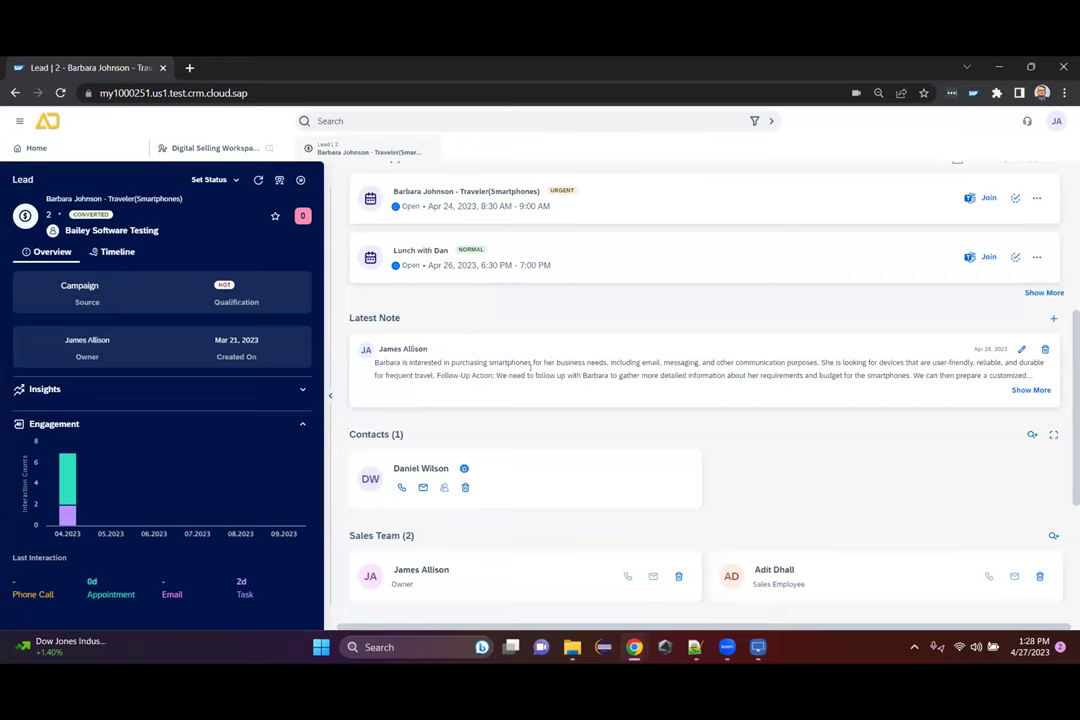
scroll(531, 390, "down", 2)
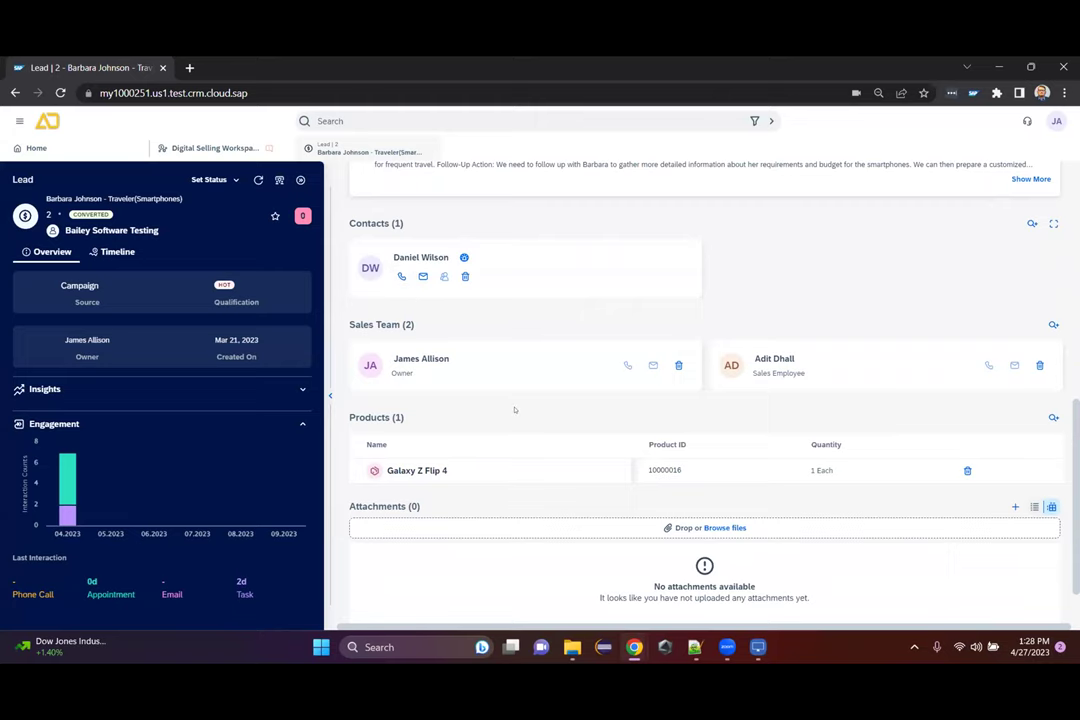
scroll(600, 420, "down", 1)
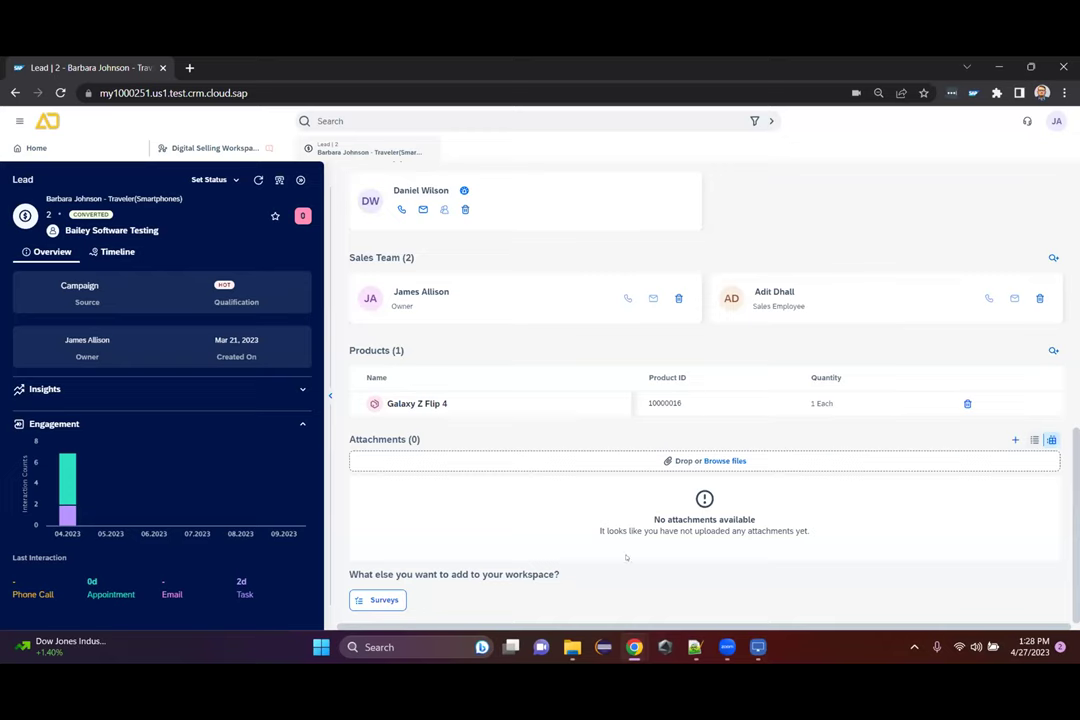
left_click(568, 645)
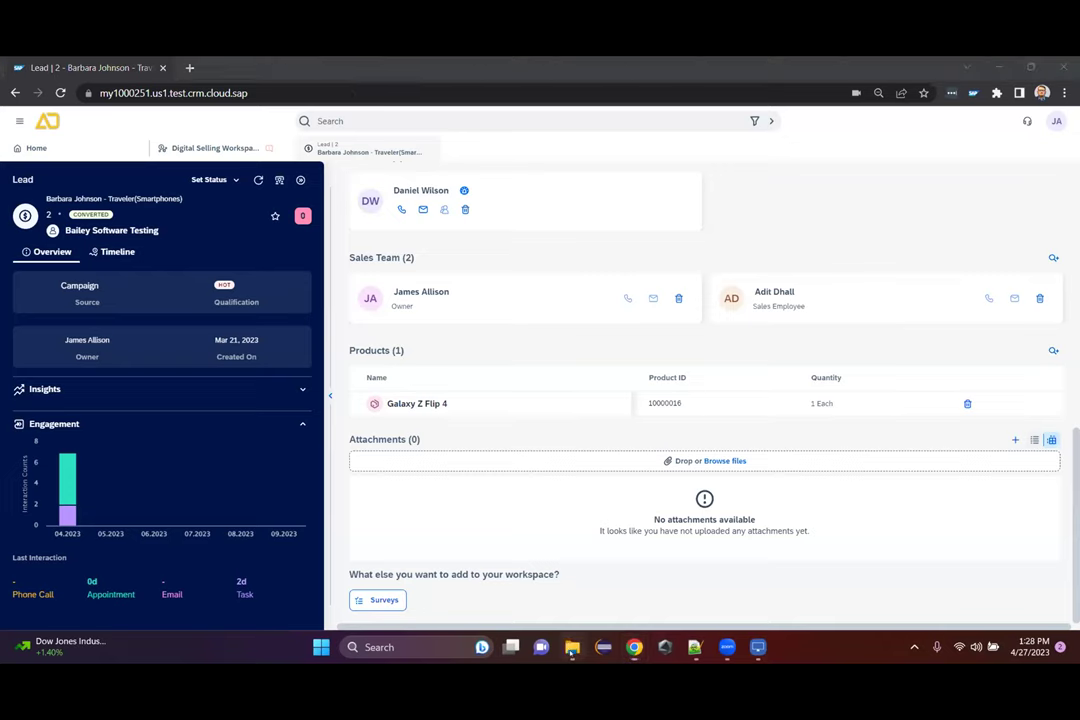
left_click_drag(237, 245, 740, 460)
left_click(711, 439)
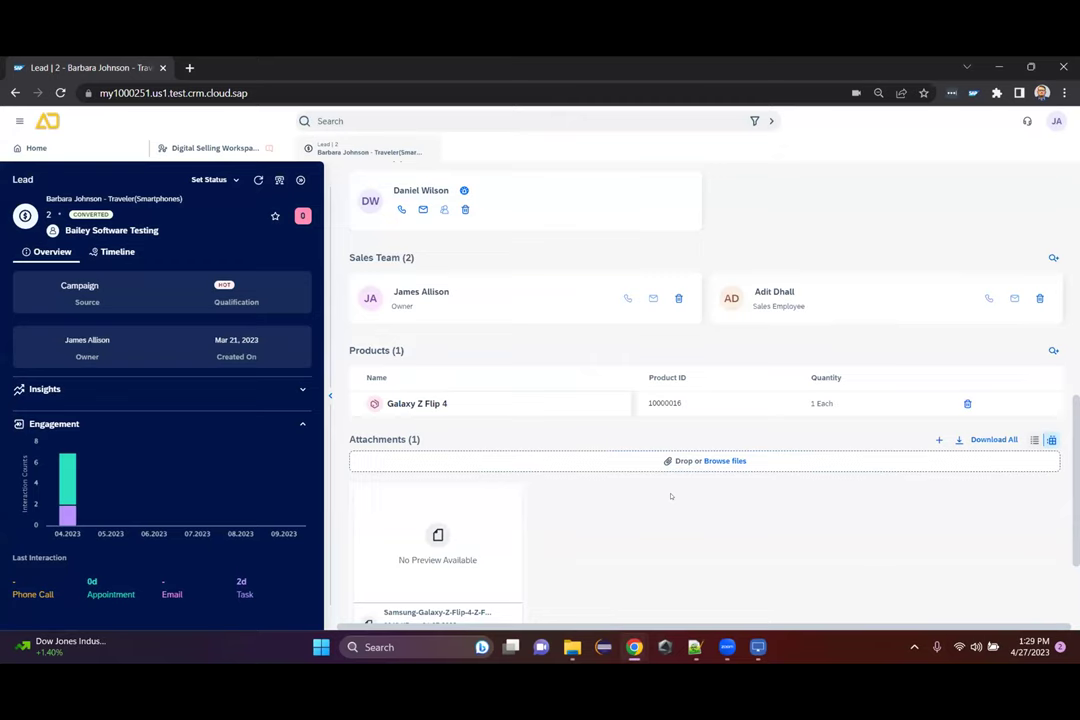
scroll(671, 496, "down", 2)
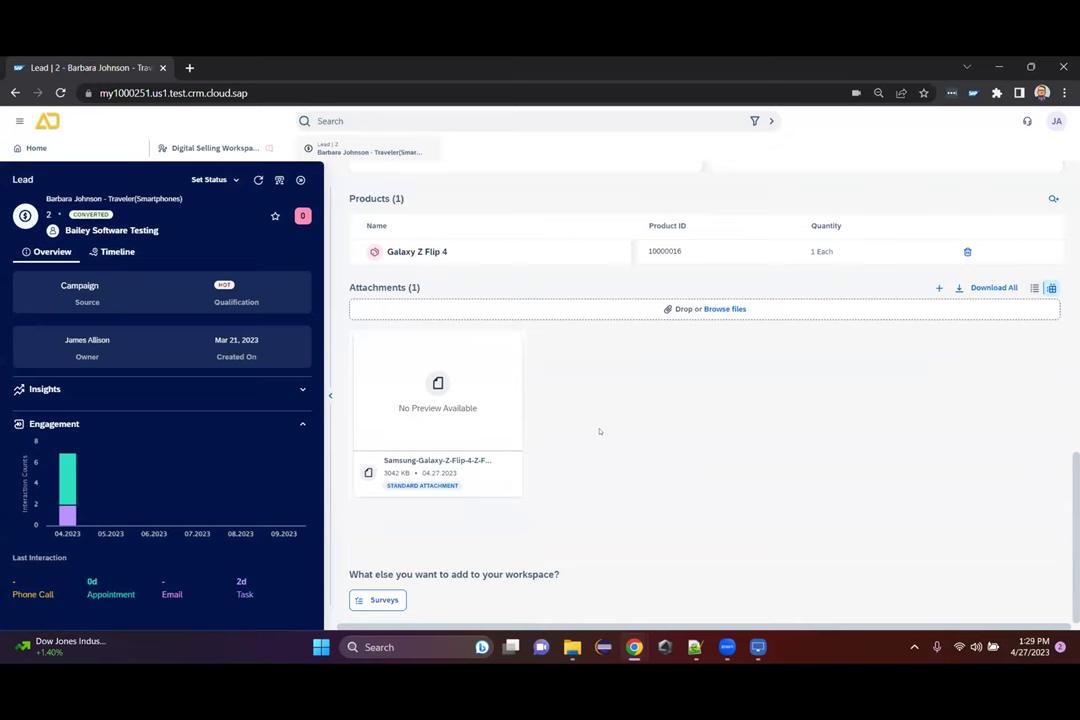
Step: View the quick view of the opportunity linked to the lead and close it
scroll(600, 431, "up", 10)
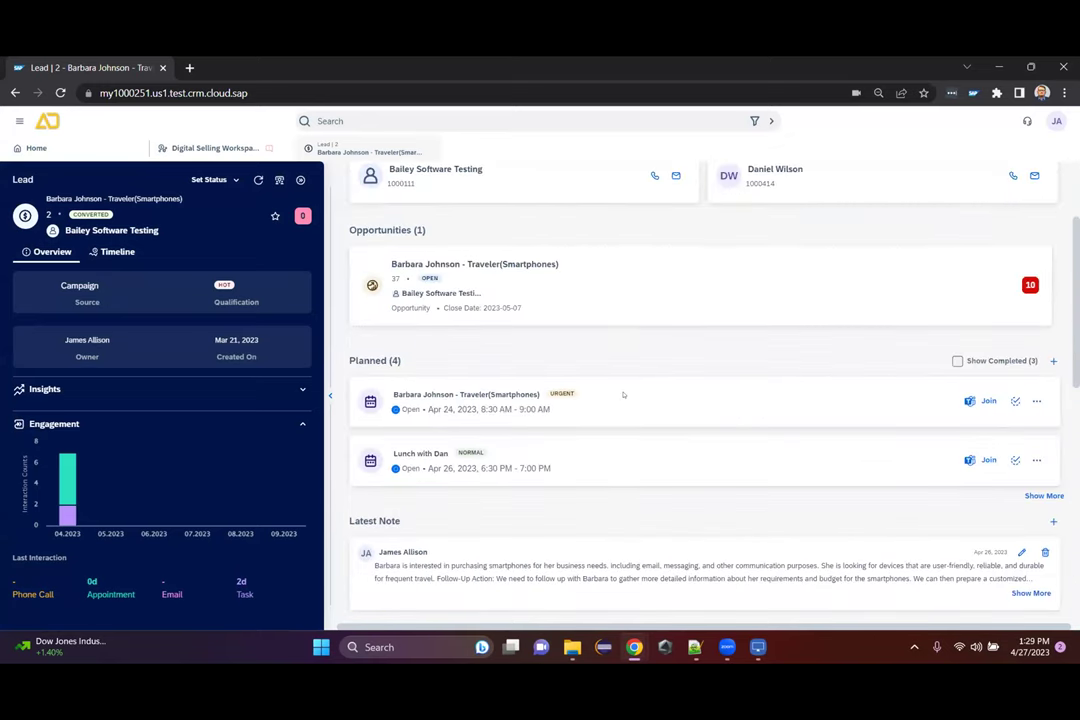
scroll(643, 322, "down", 3)
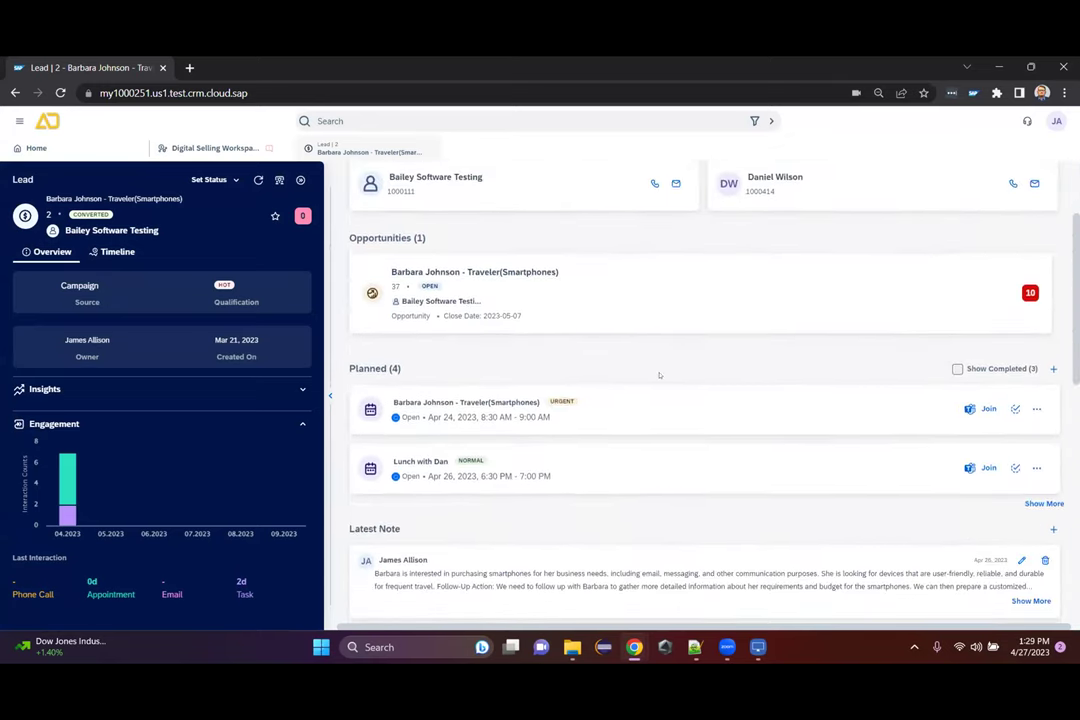
left_click(515, 272)
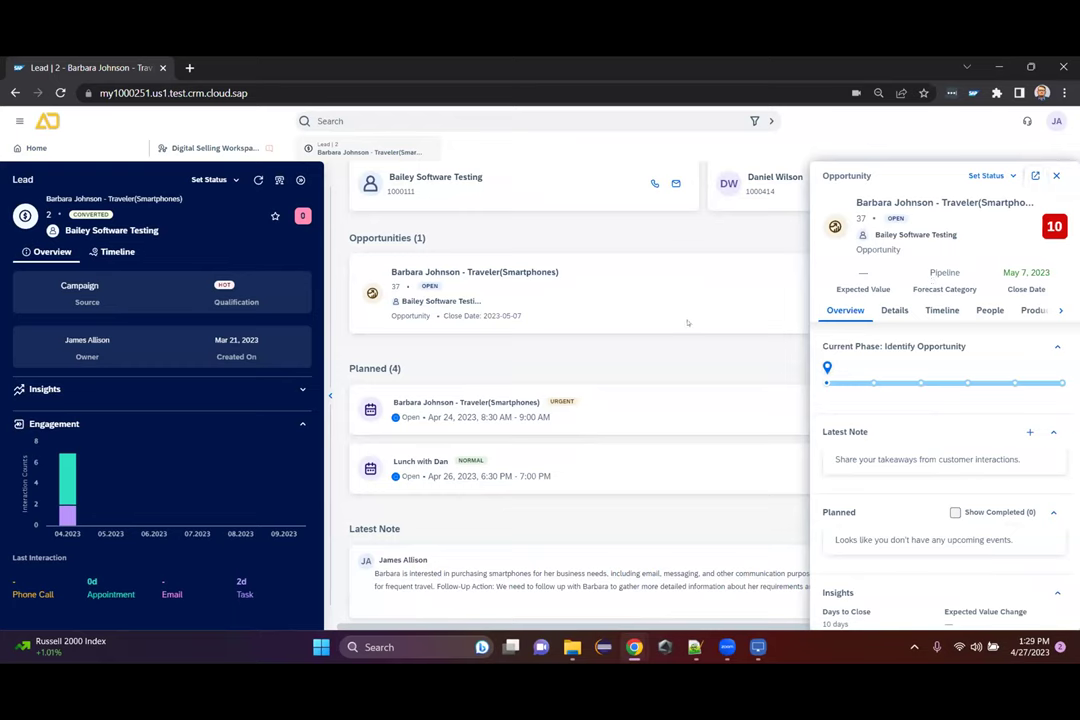
left_click(888, 152)
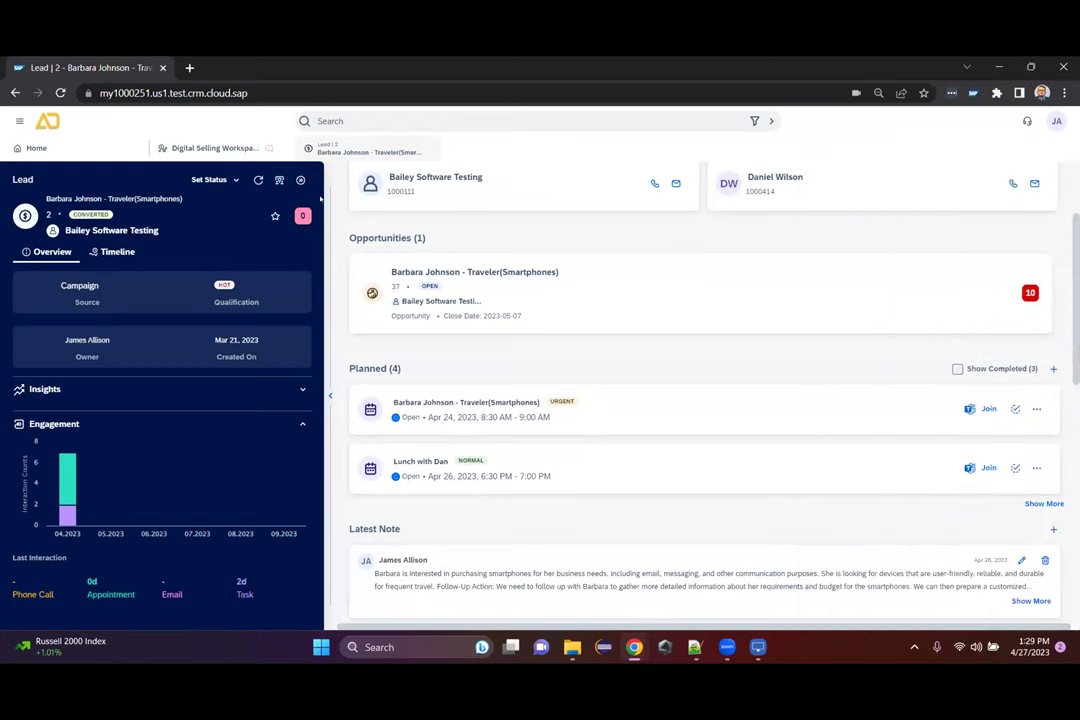
Step: Close the lead and the Digital Selling Workspace, and open Guided Selling
left_click(330, 131)
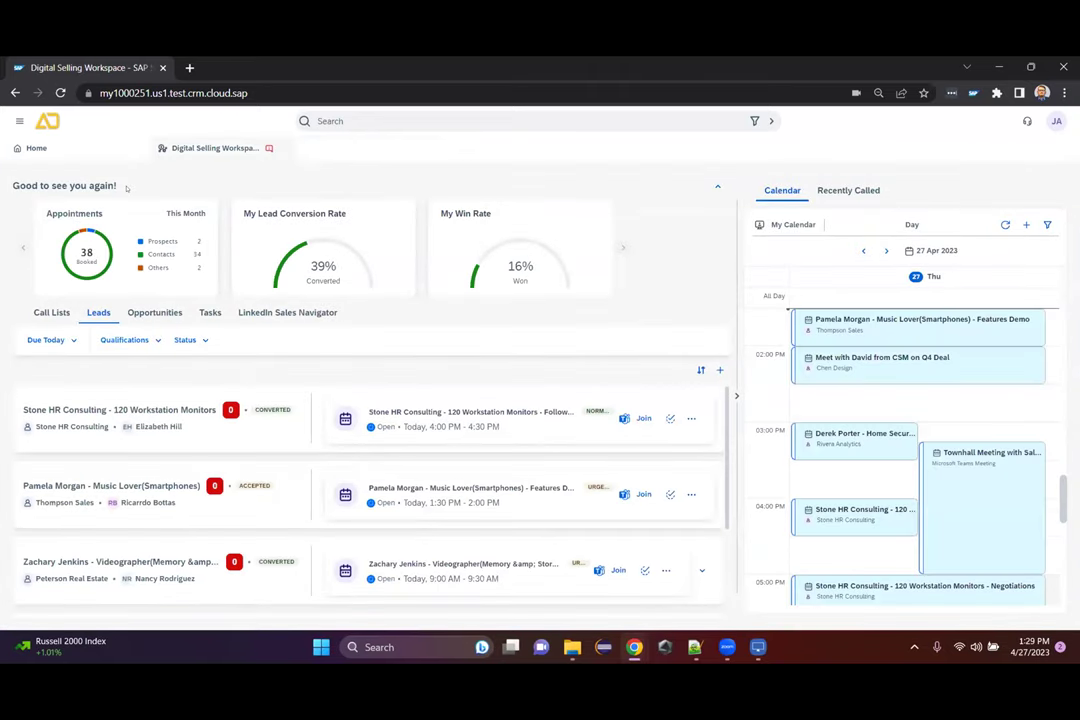
left_click(269, 148)
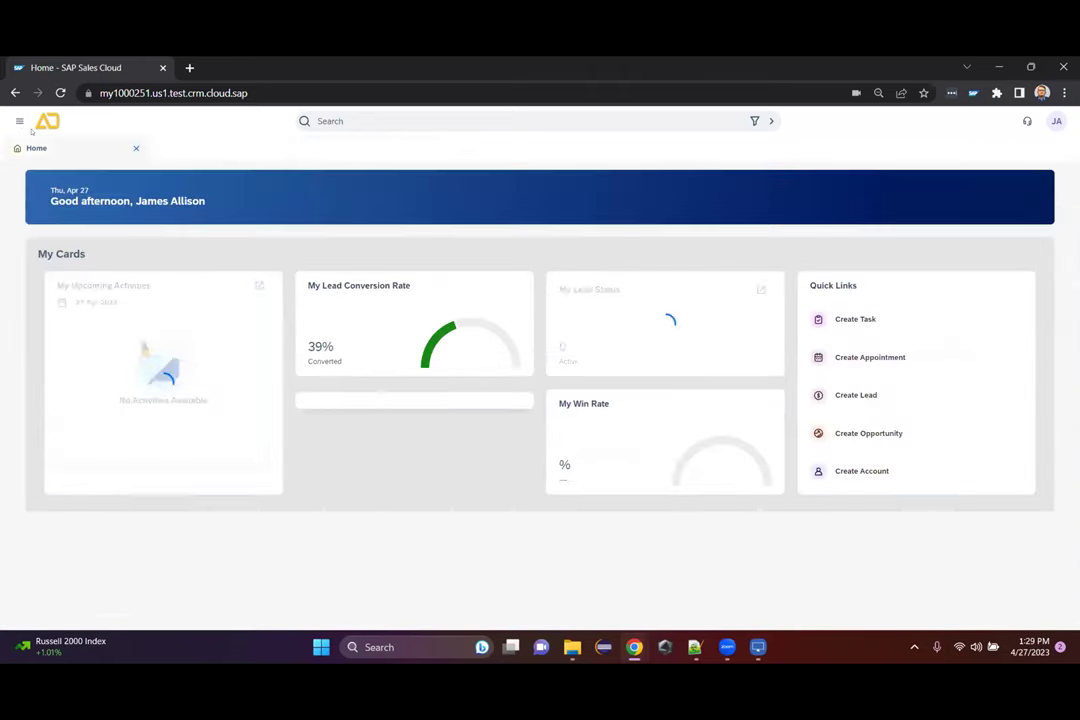
left_click(20, 121)
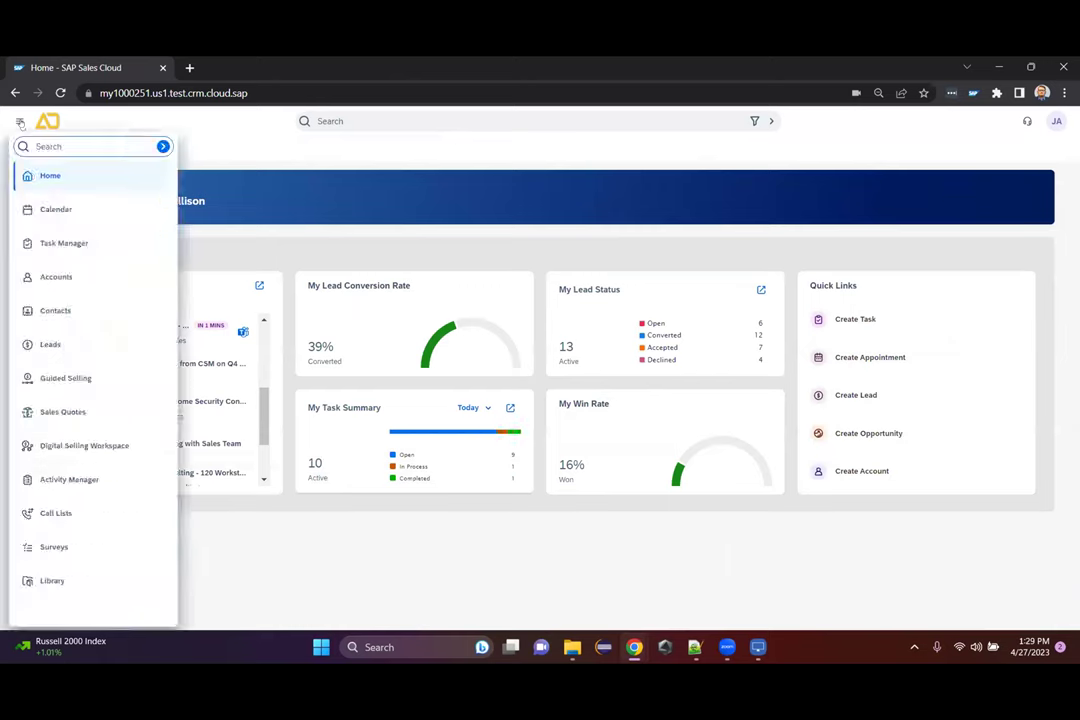
left_click(78, 380)
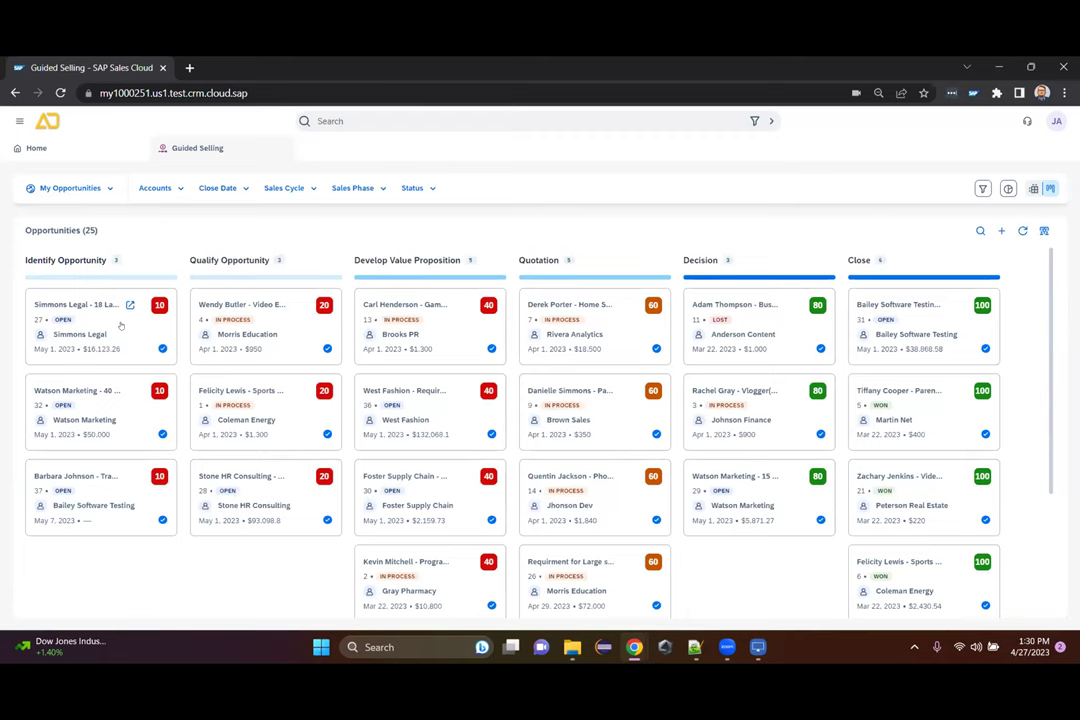
Step: Move the Simmons Legal opportunity from Identify Opportunity to Qualify Opportunity and display the charts above the opportunity board
left_click_drag(120, 325, 210, 470)
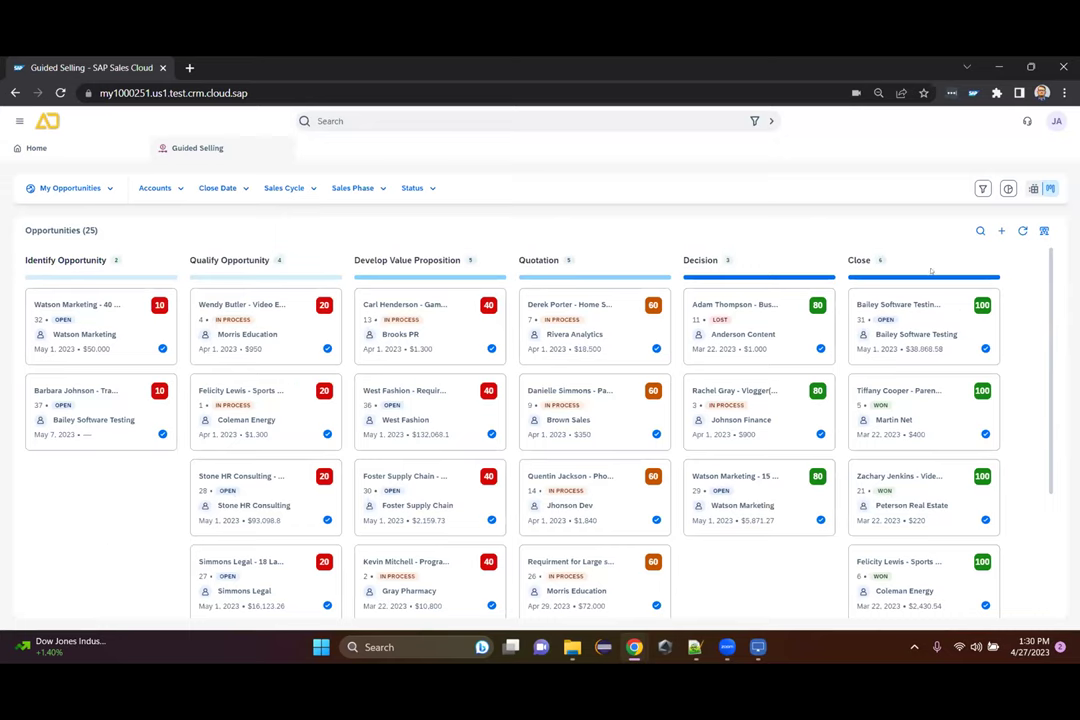
left_click(1008, 190)
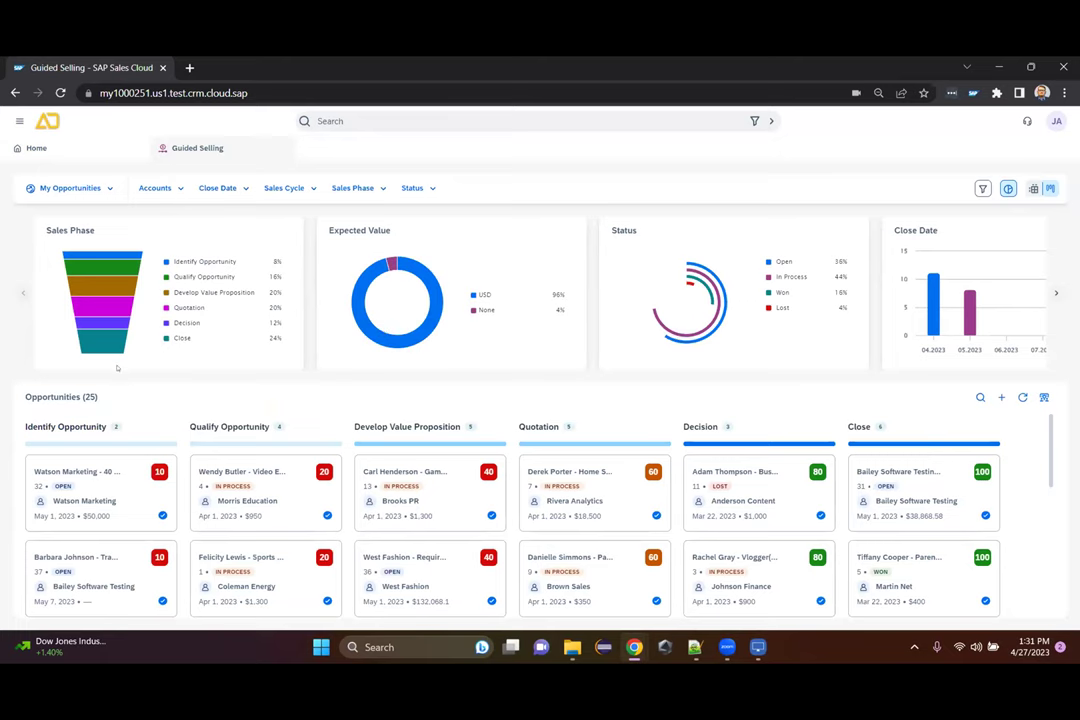
Step: Filter the opportunity board by the Decision sales phase and by the Won status through the charts, clearing each filter
left_click(104, 320)
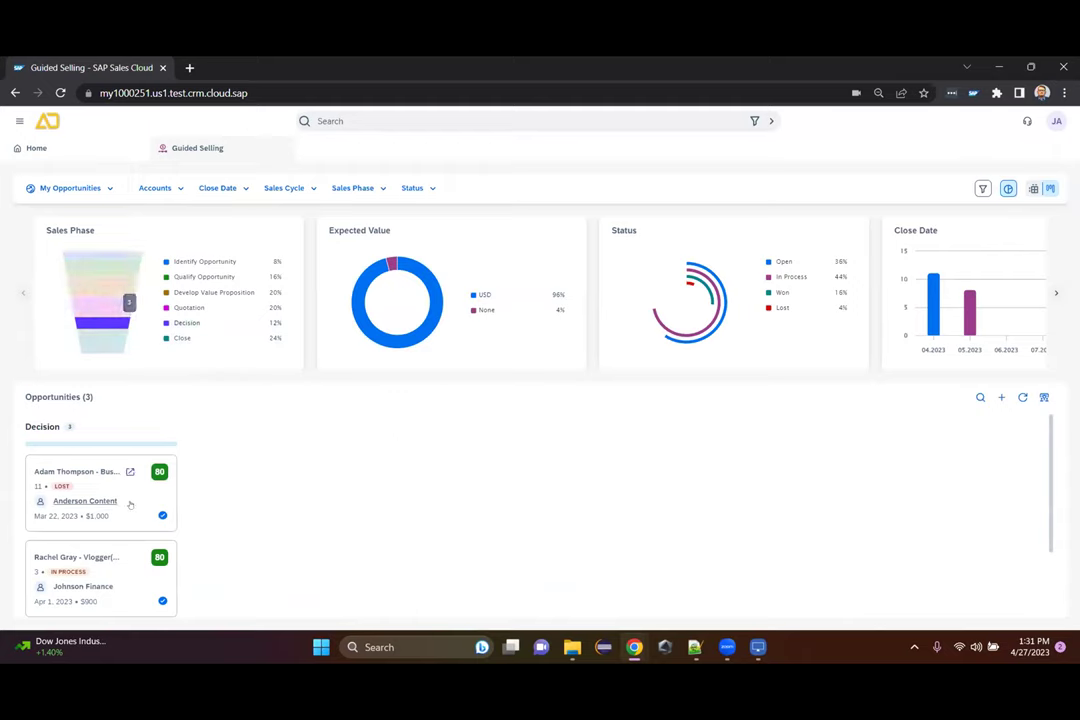
left_click(104, 320)
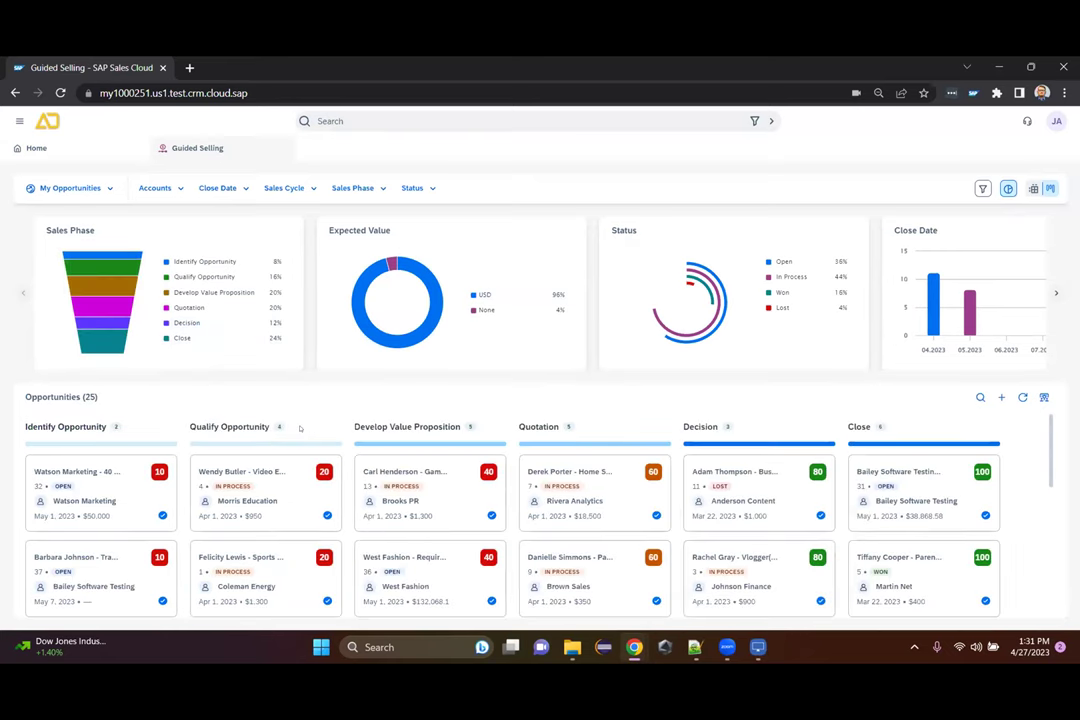
mouse_move(377, 341)
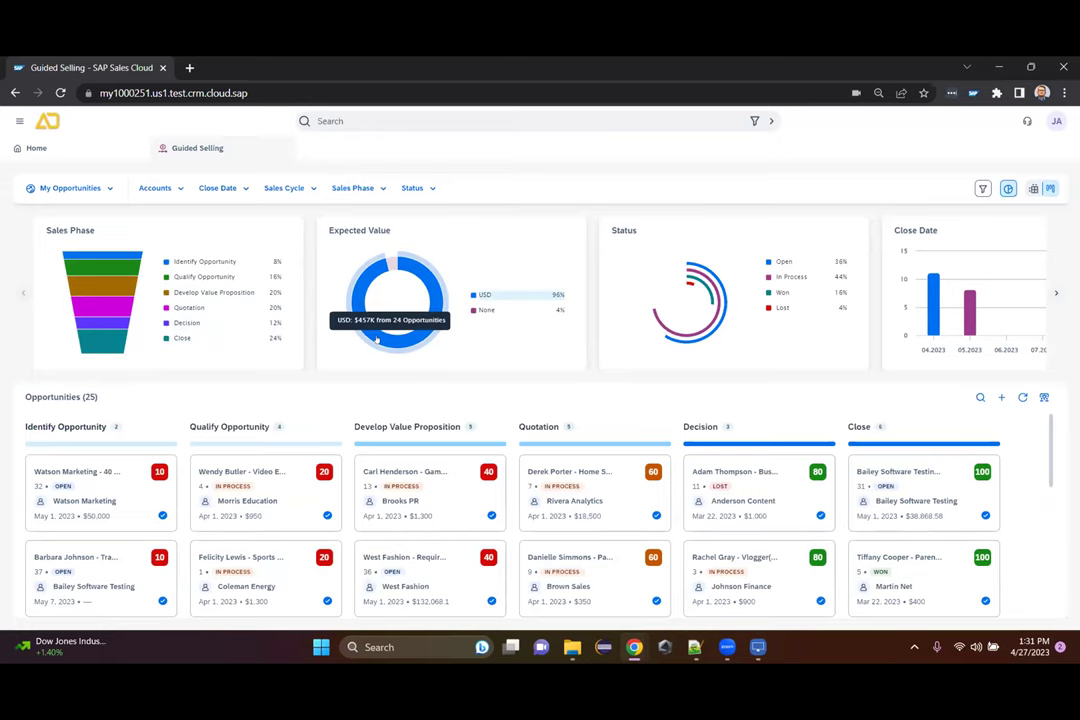
mouse_move(697, 278)
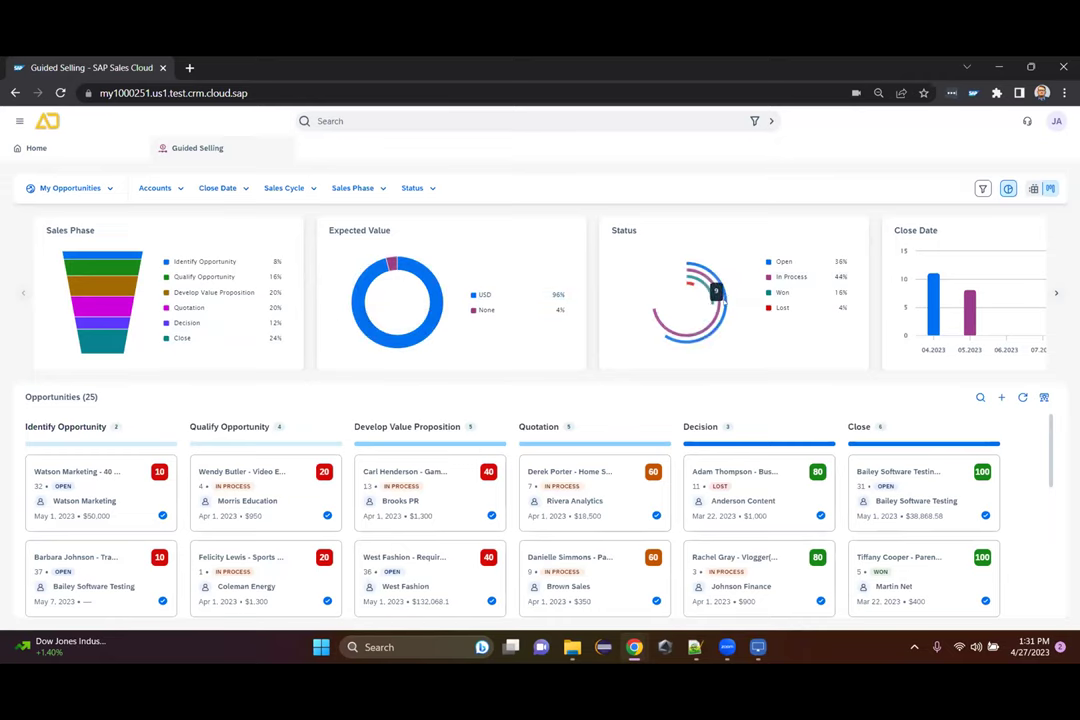
left_click(710, 298)
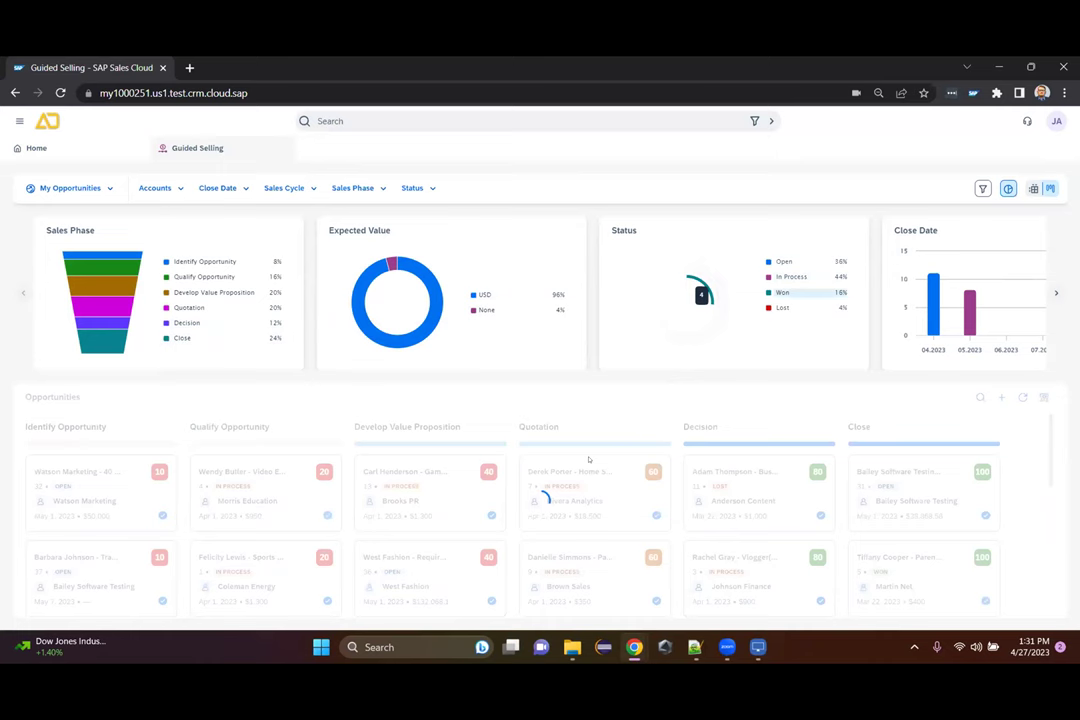
left_click(710, 298)
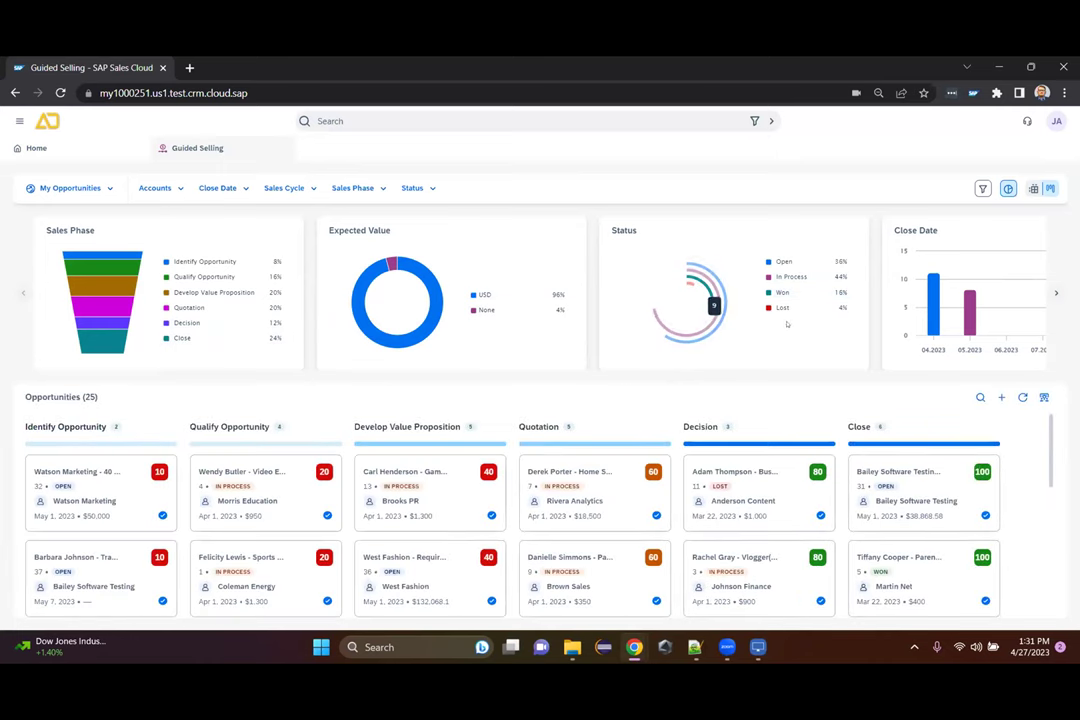
Step: Filter the opportunity board by close date 04.2023 in the Close Date chart and clear the filter
left_click(1056, 296)
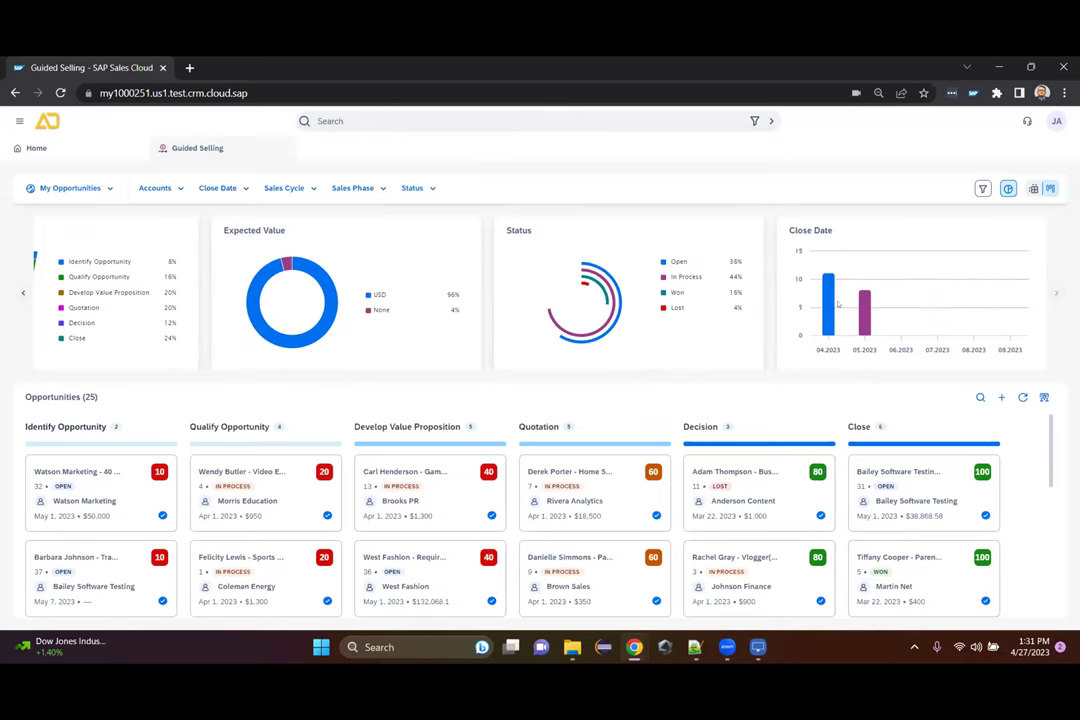
mouse_move(831, 302)
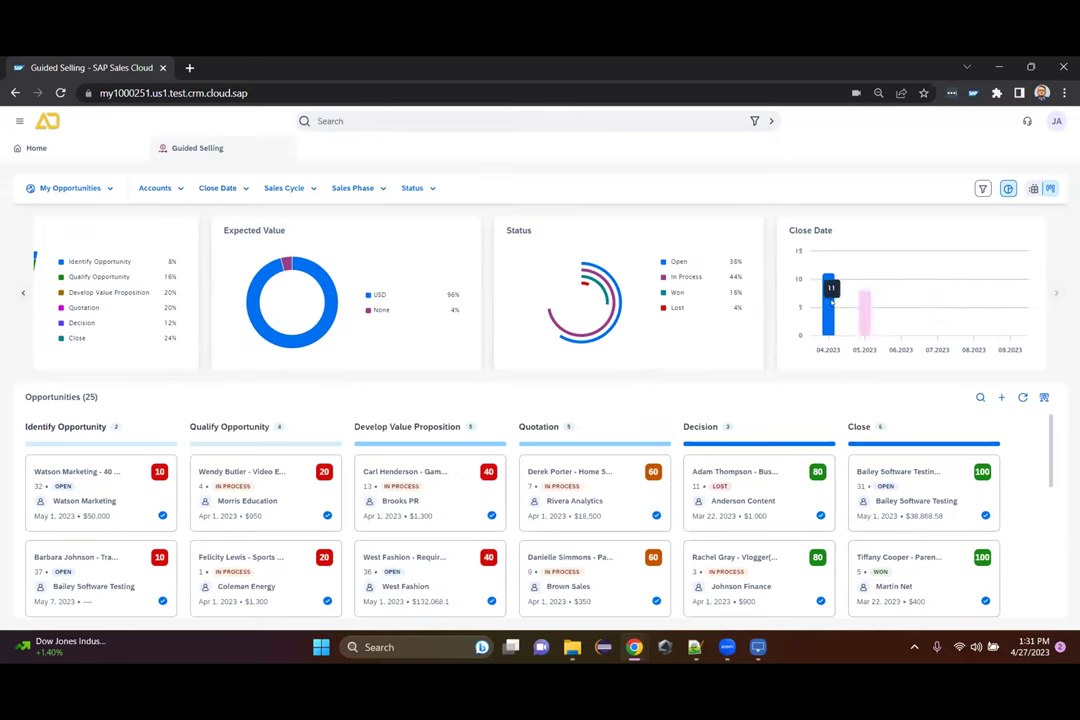
left_click(829, 302)
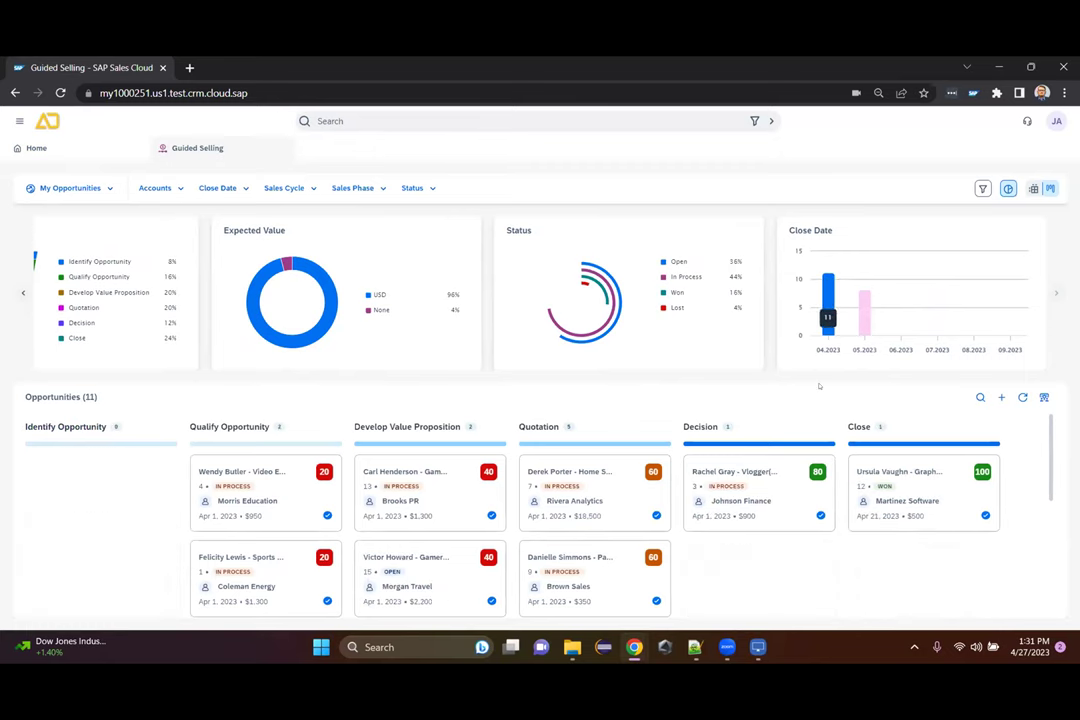
left_click(829, 302)
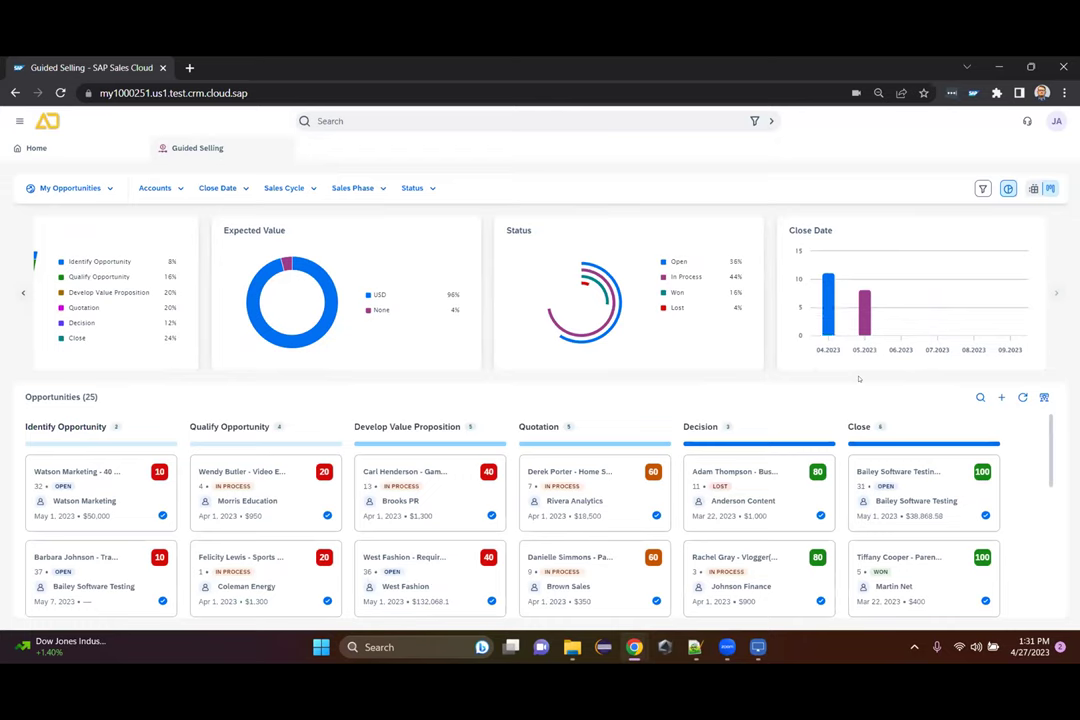
mouse_move(862, 300)
Step: Review the opportunities as a table with the charts hidden, and return to the board view
left_click(1034, 188)
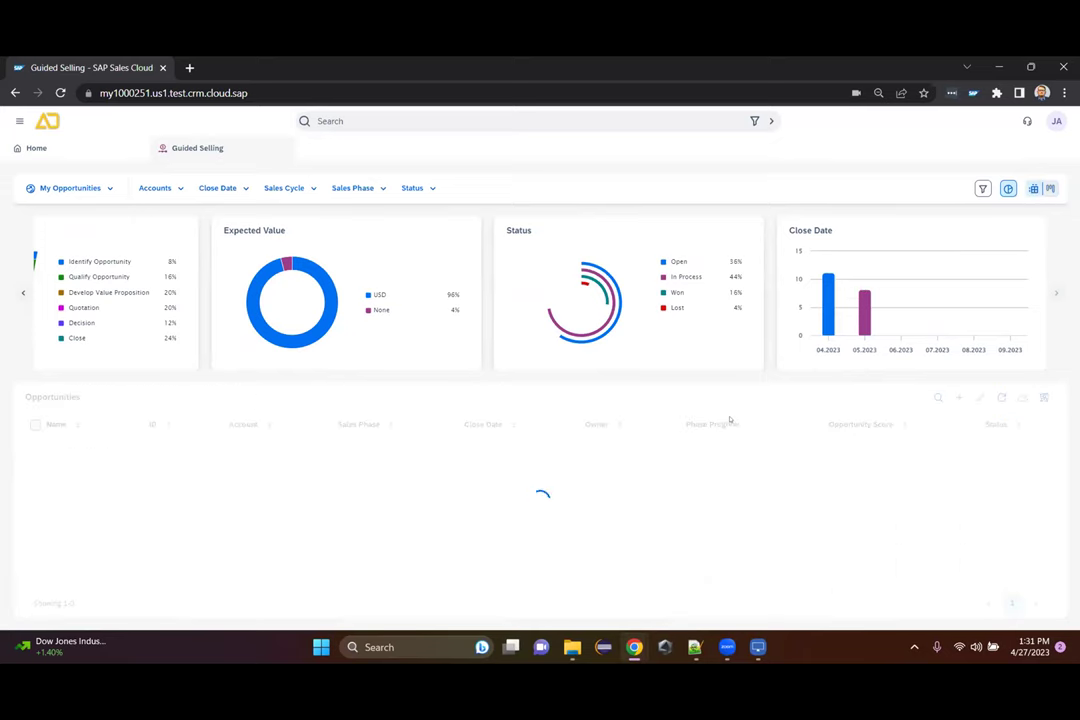
left_click(1008, 188)
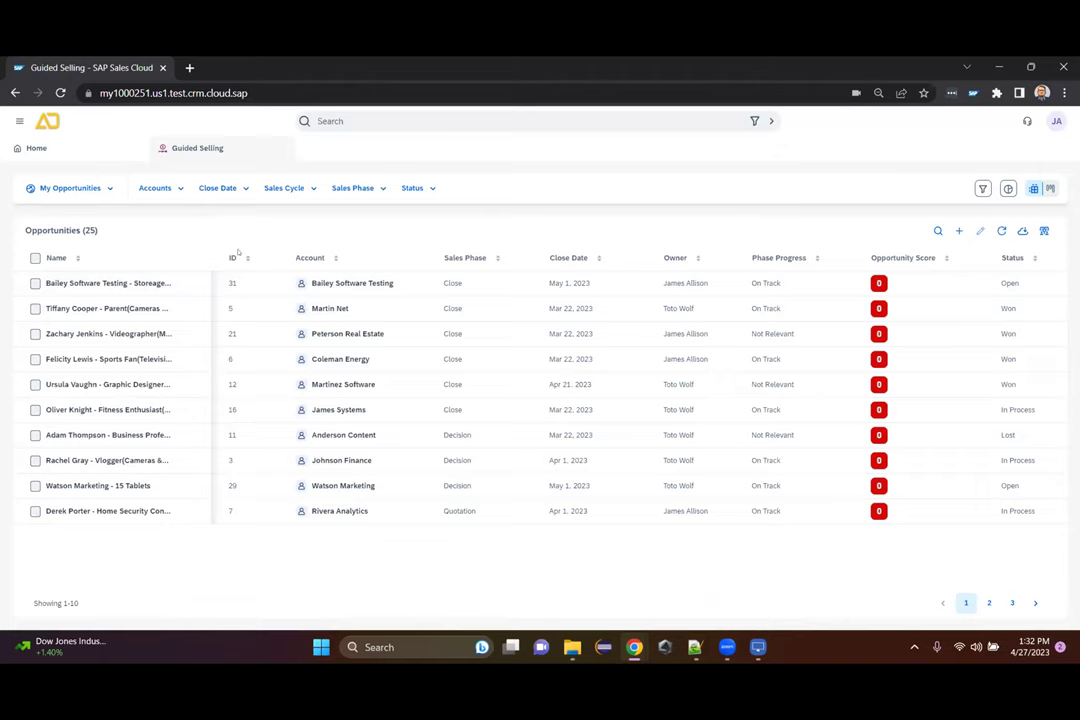
left_click(1048, 189)
Step: Review the Timeline and Overview in the quick view of the Bailey Software Testing opportunity in the Identify Opportunity phase
left_click(88, 392)
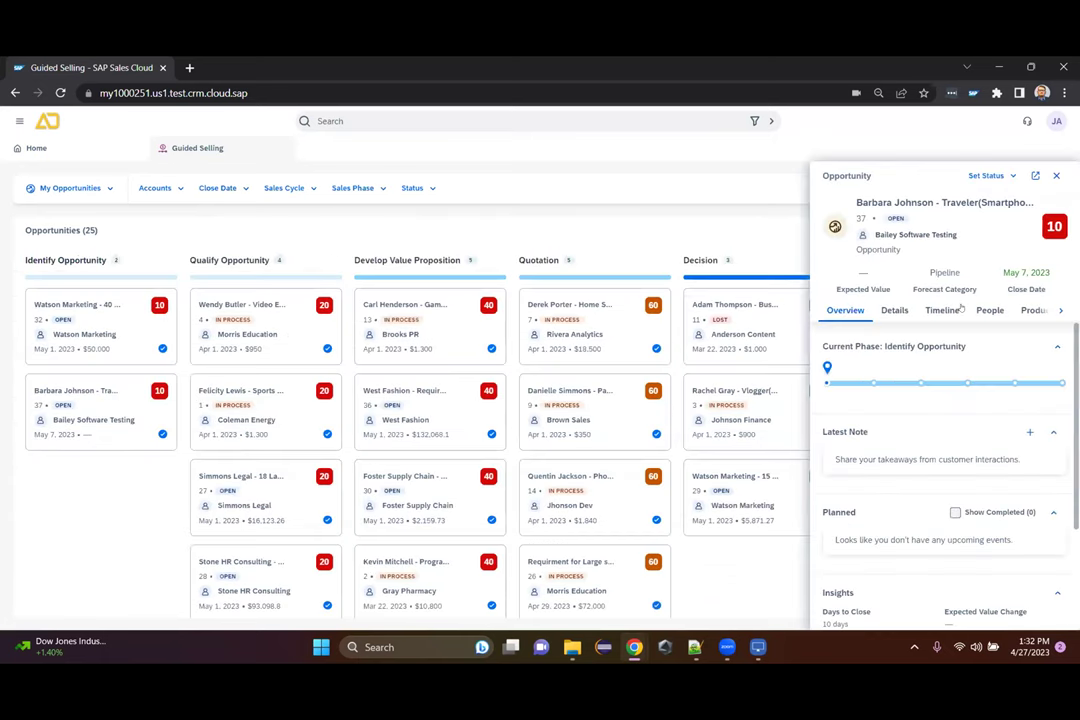
left_click(1058, 311)
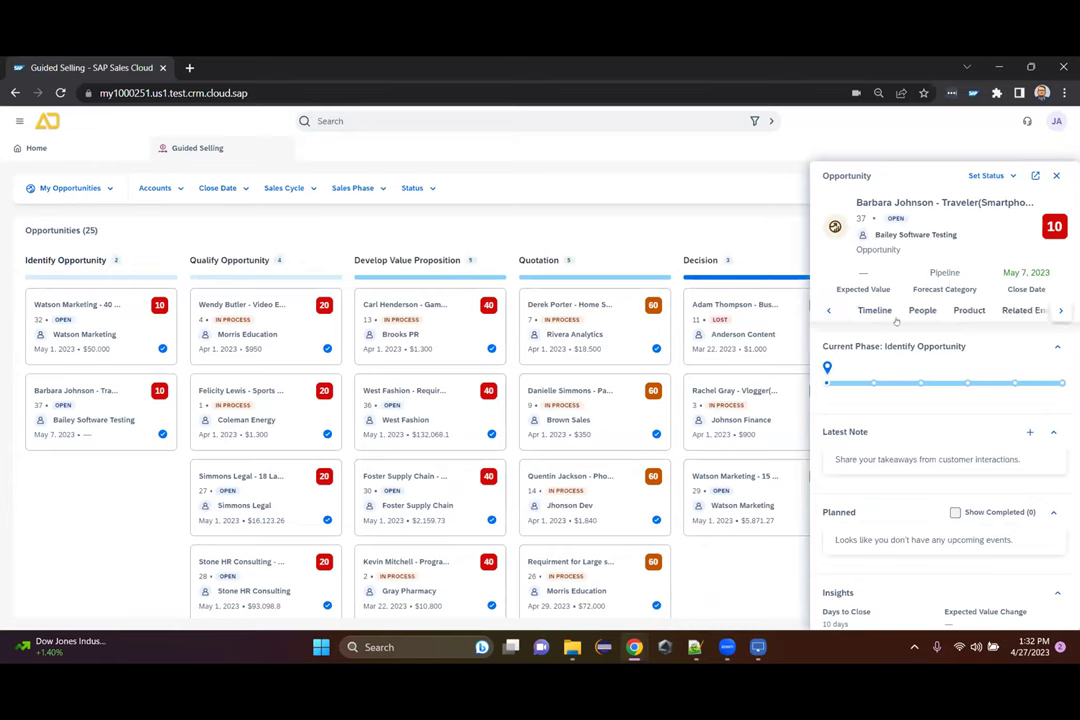
scroll(903, 311, "left", 3)
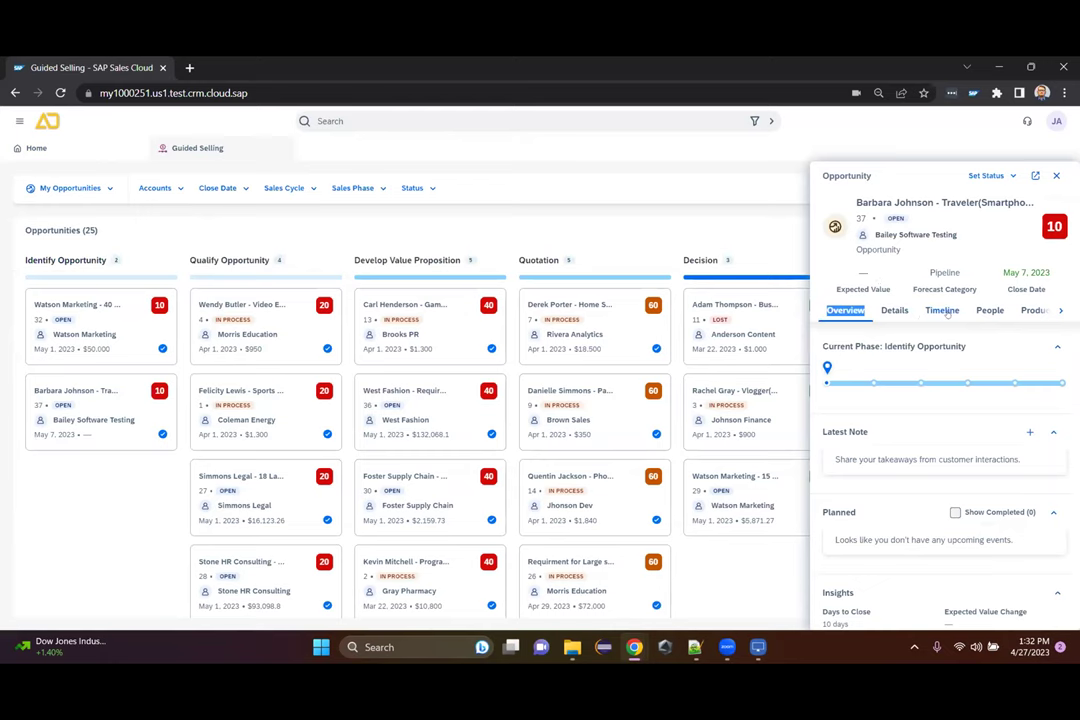
left_click(943, 310)
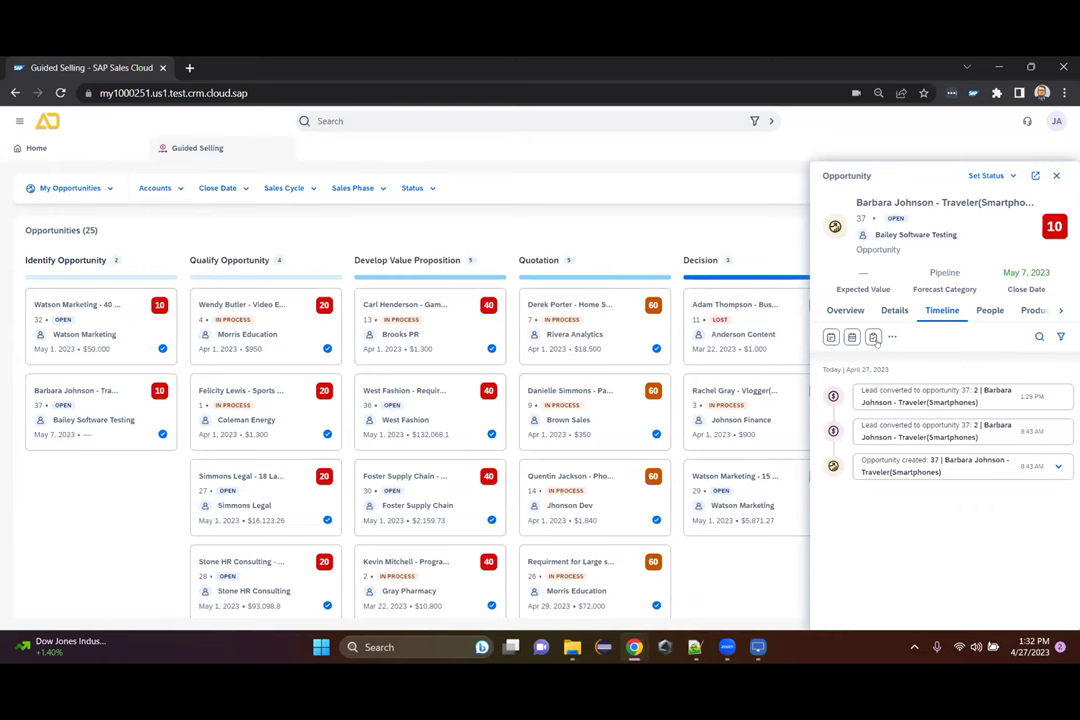
left_click(849, 316)
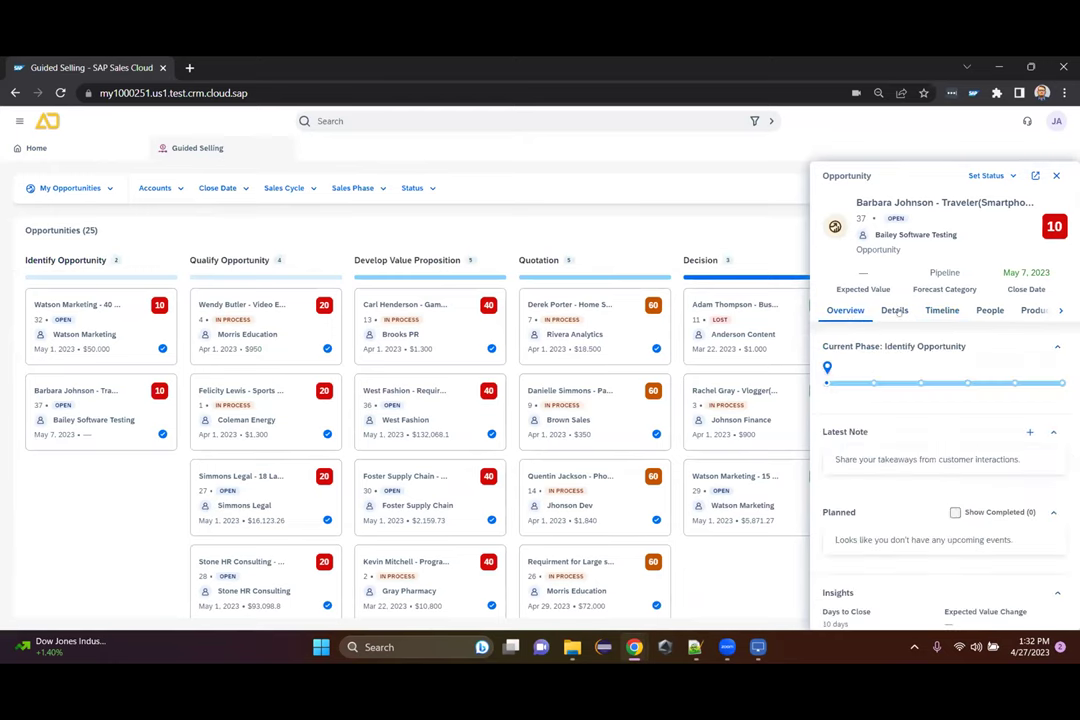
Step: Open the full record of the Bailey Software Testing opportunity and set its expected value to 150000 US Dollar
left_click(1034, 177)
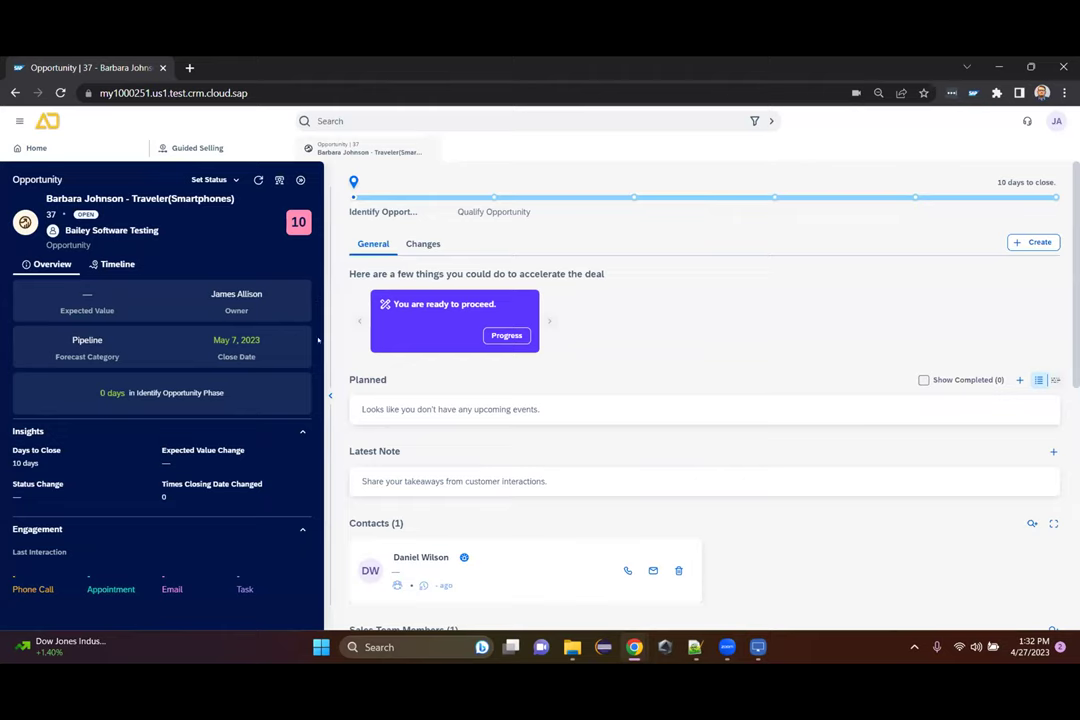
mouse_move(97, 298)
left_click(100, 295)
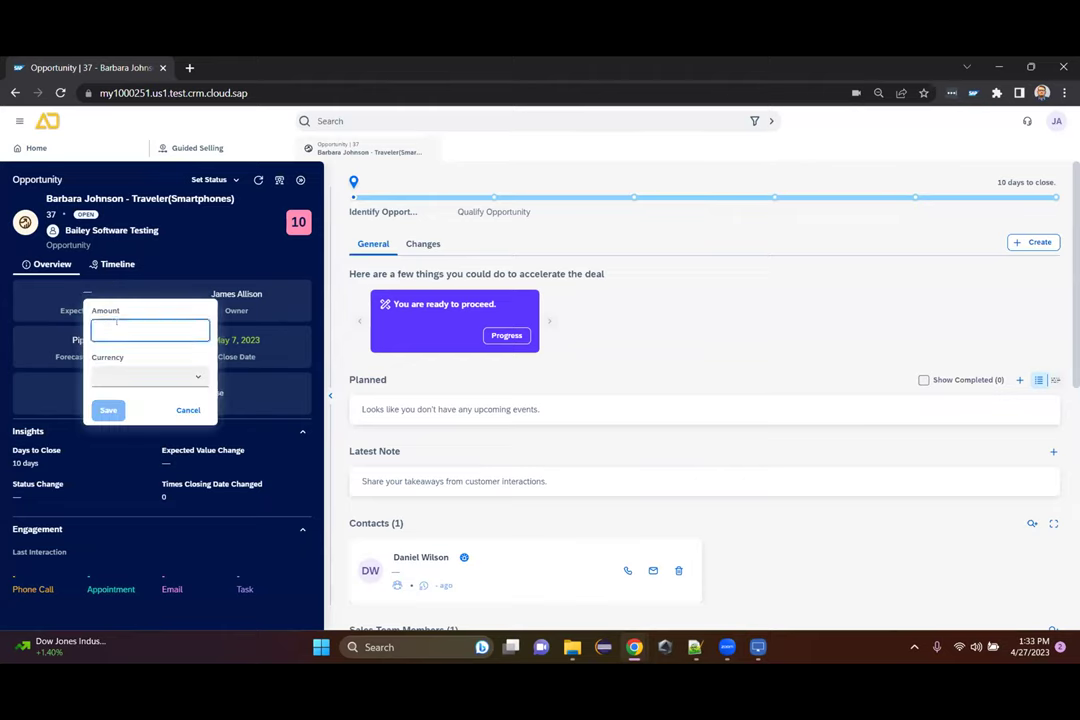
type("15000")
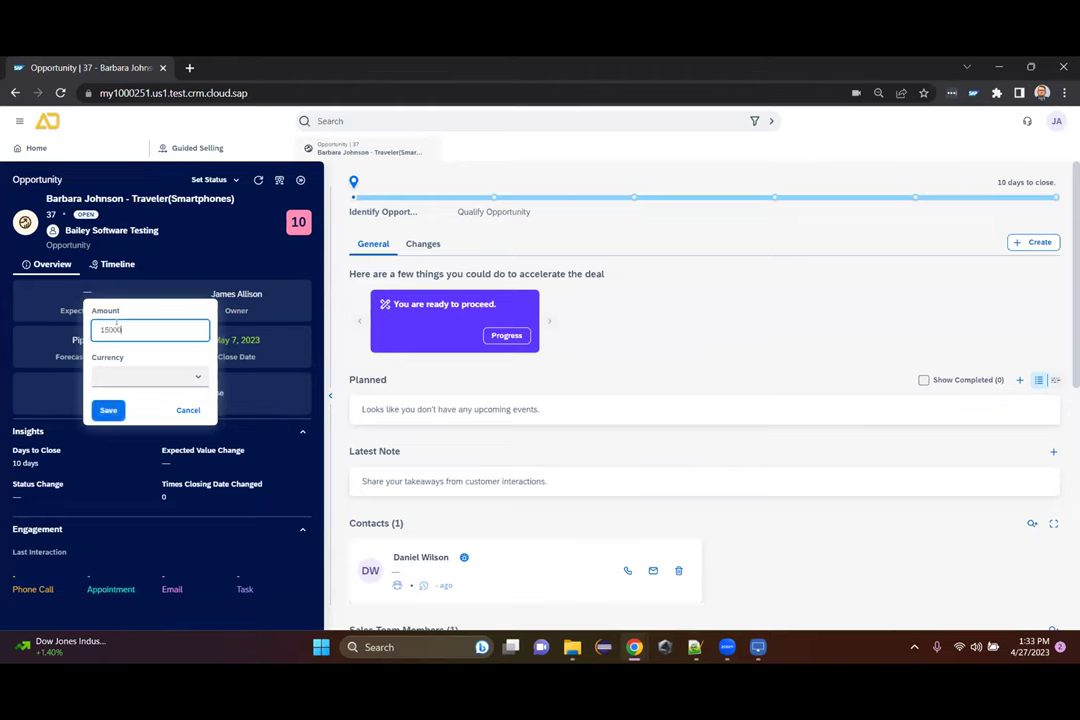
type("0")
left_click(145, 376)
left_click(145, 401)
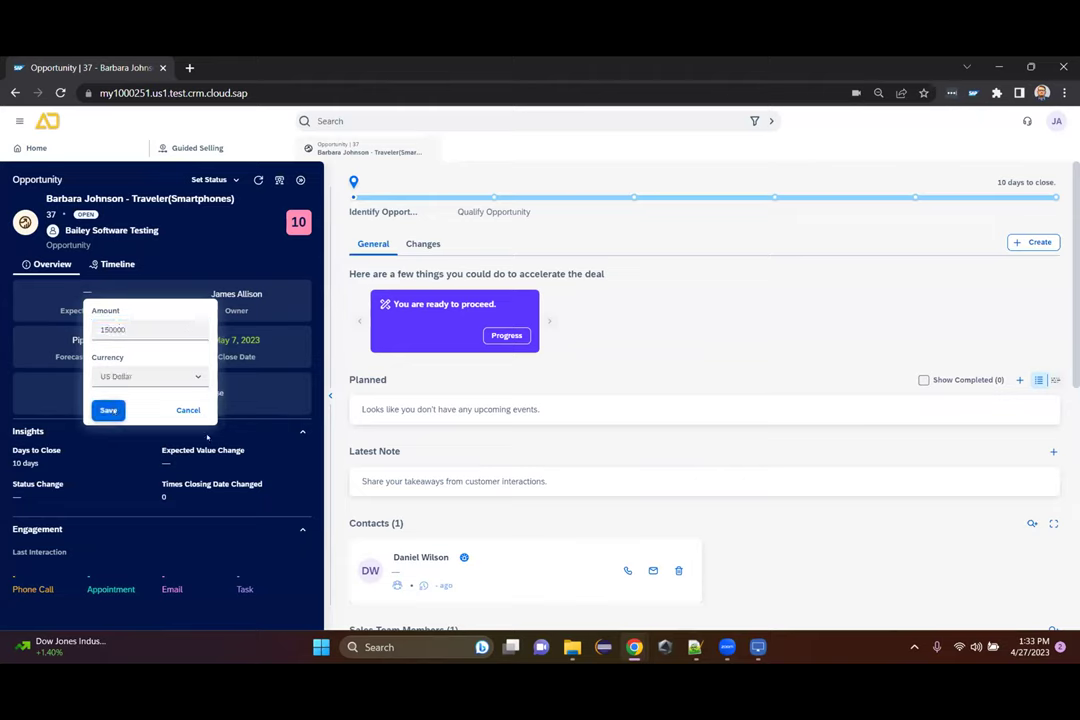
left_click(107, 411)
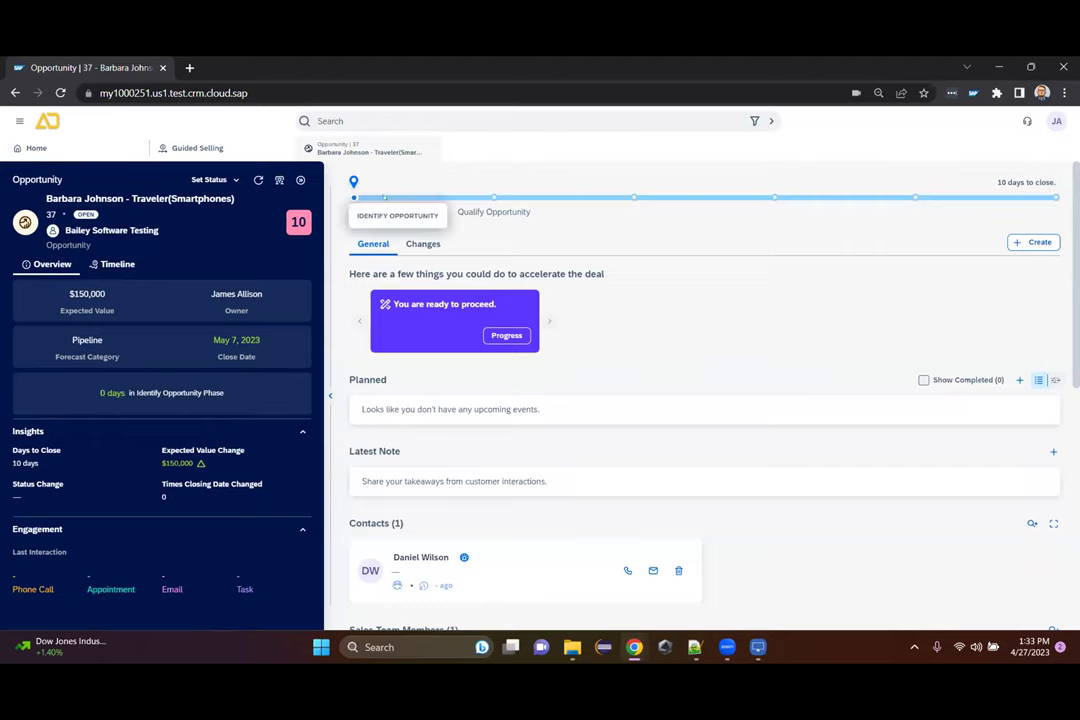
Step: Progress the opportunity to Qualify Opportunity and on to Develop Value Proposition
left_click(494, 197)
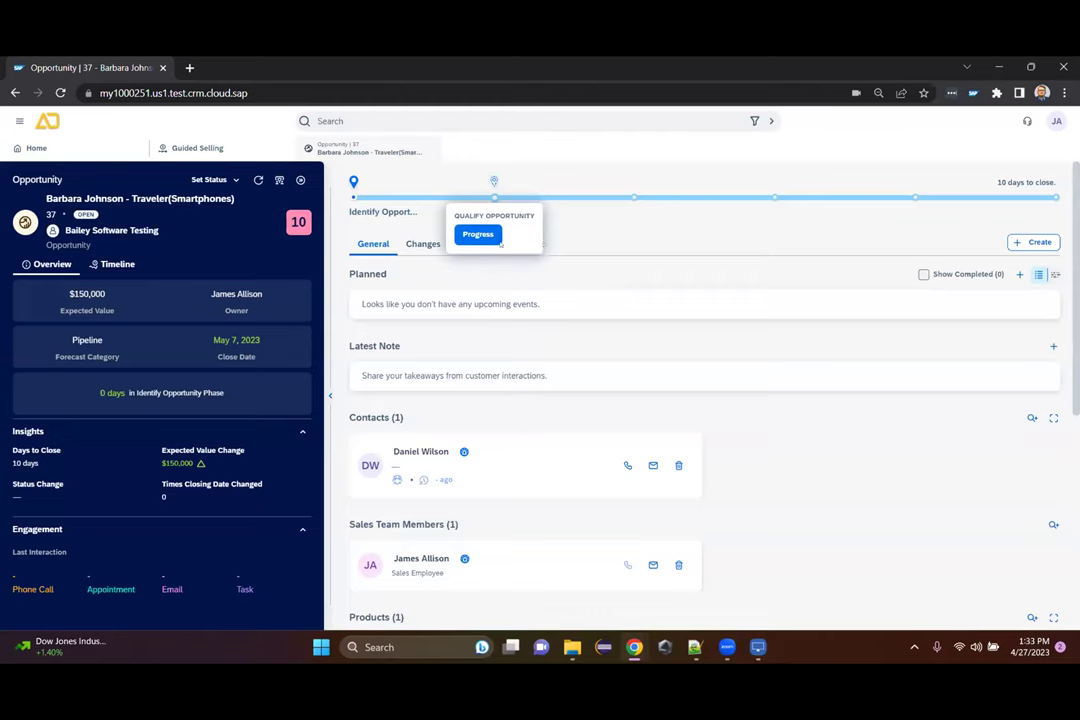
left_click(484, 240)
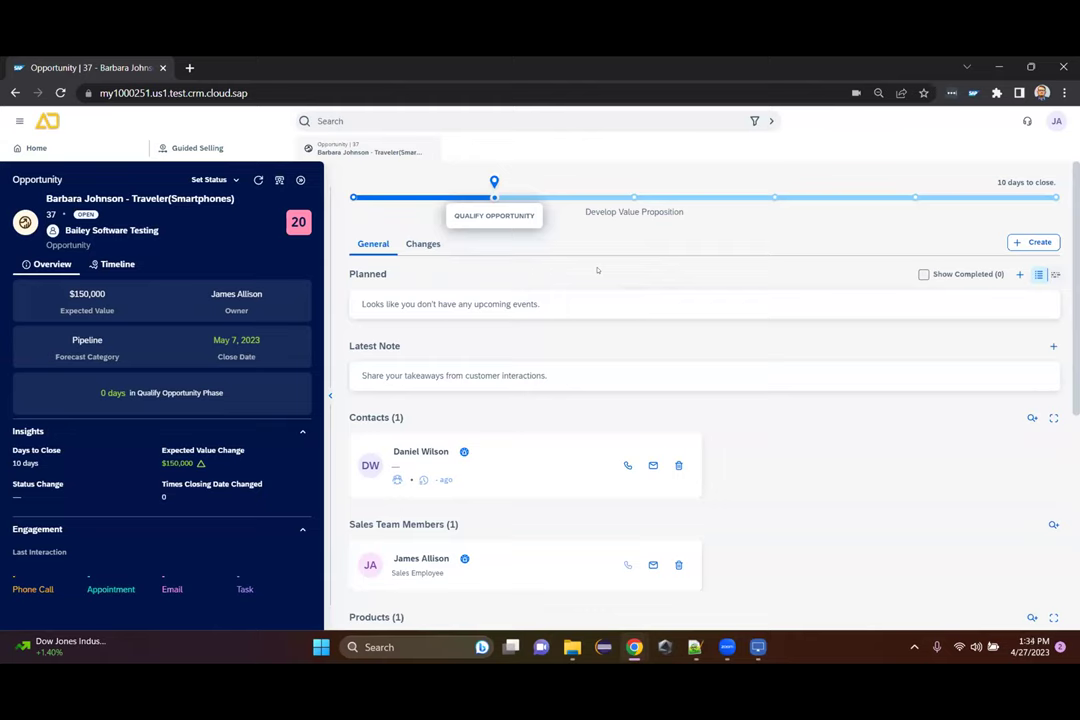
left_click(634, 197)
left_click(610, 234)
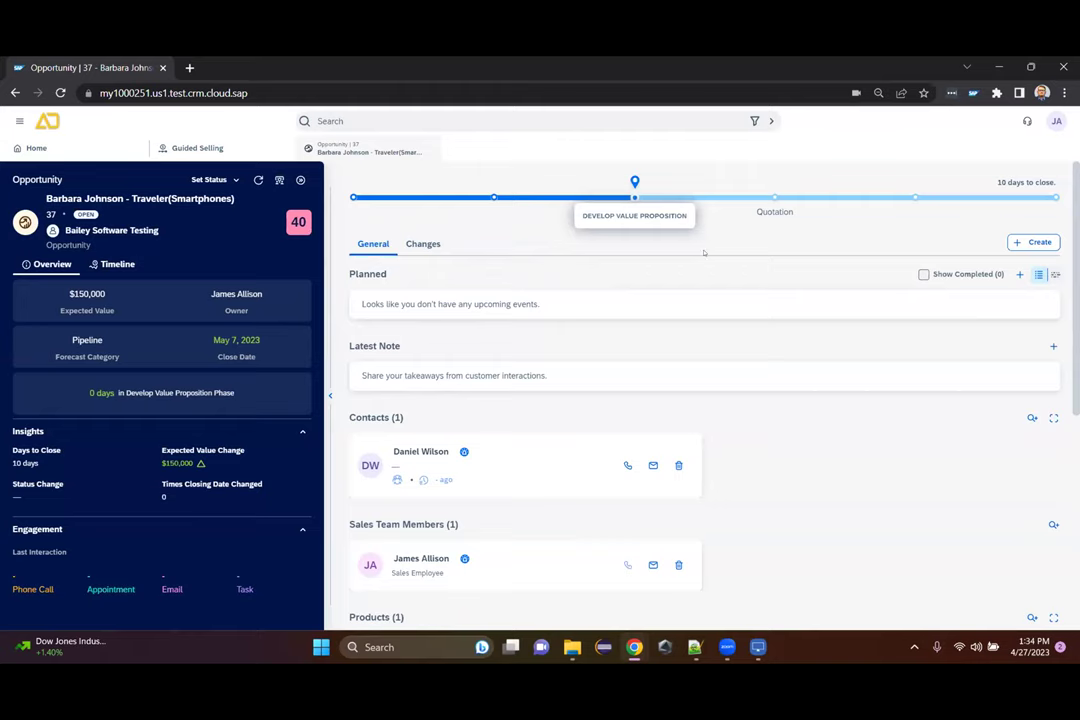
Step: Add the Revenue Partners section to the opportunity and enter the first listed employee with a 50 percent revenue split
scroll(704, 253, "down", 5)
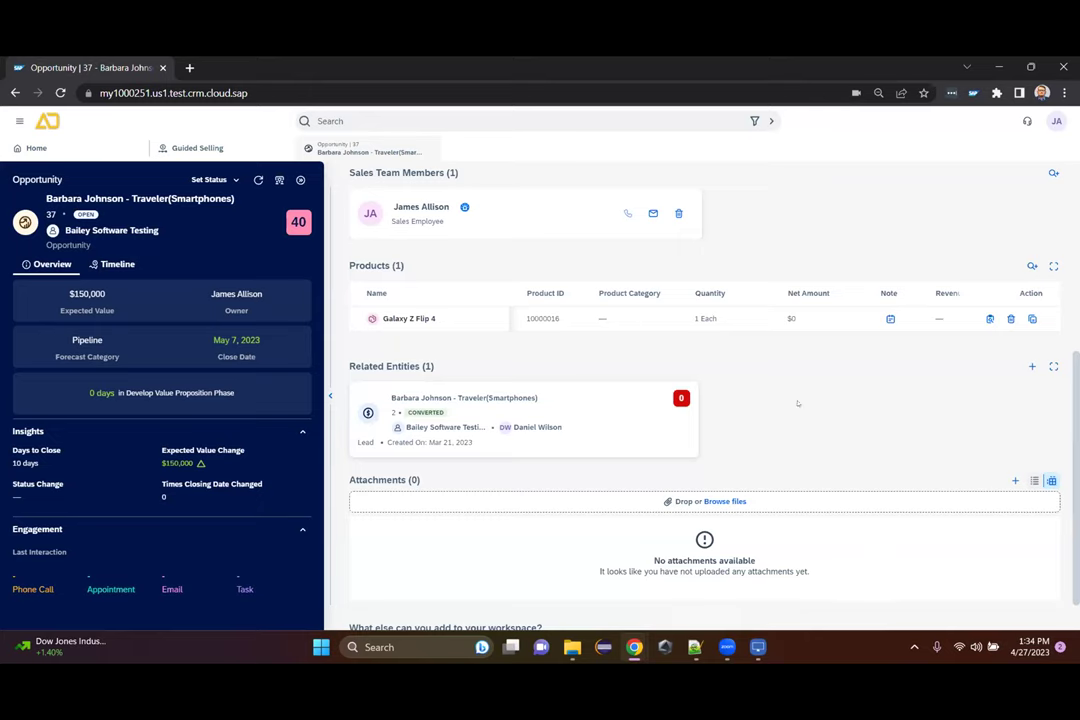
scroll(650, 380, "down", 1)
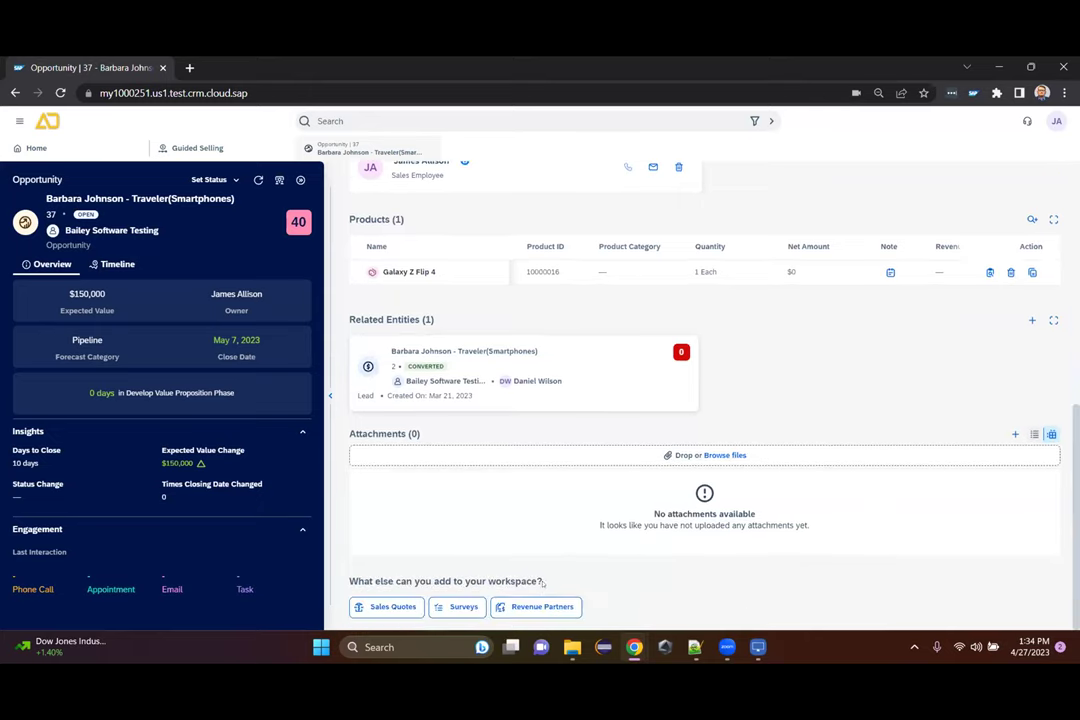
left_click(542, 606)
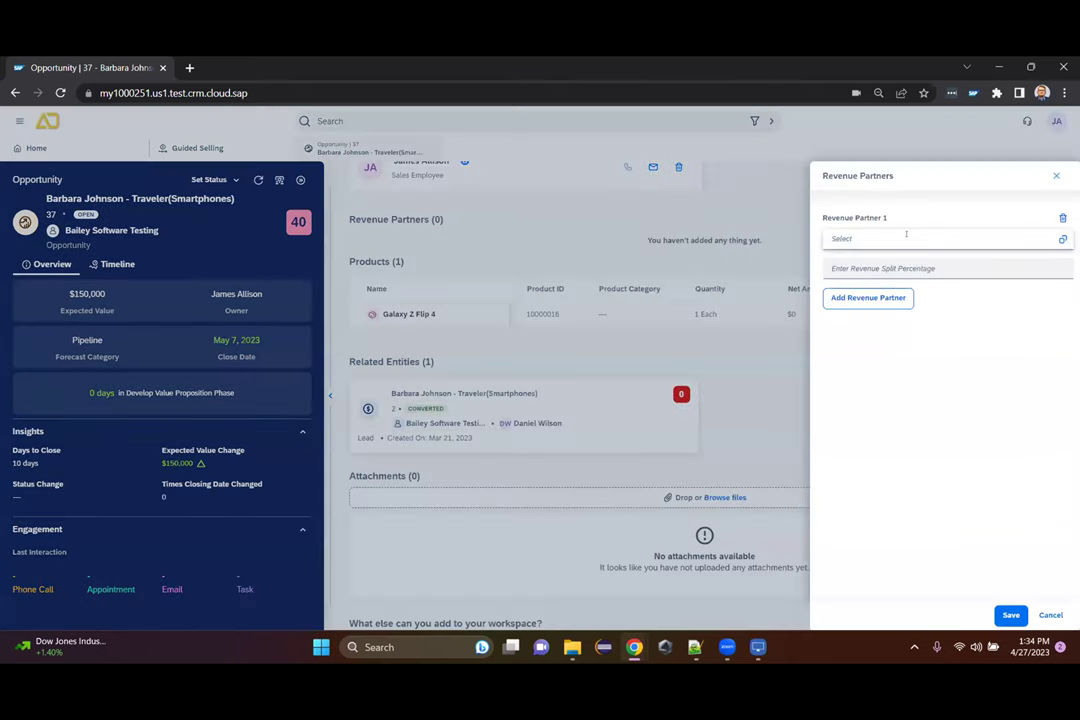
left_click(1062, 239)
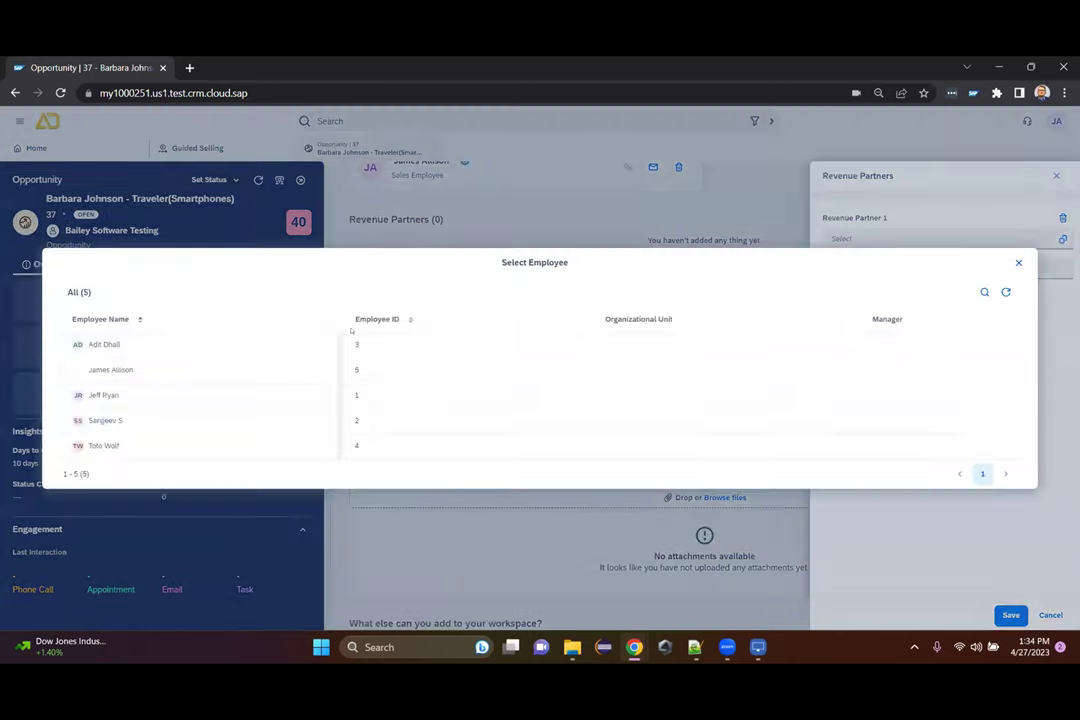
left_click(111, 352)
left_click(933, 268)
type("50")
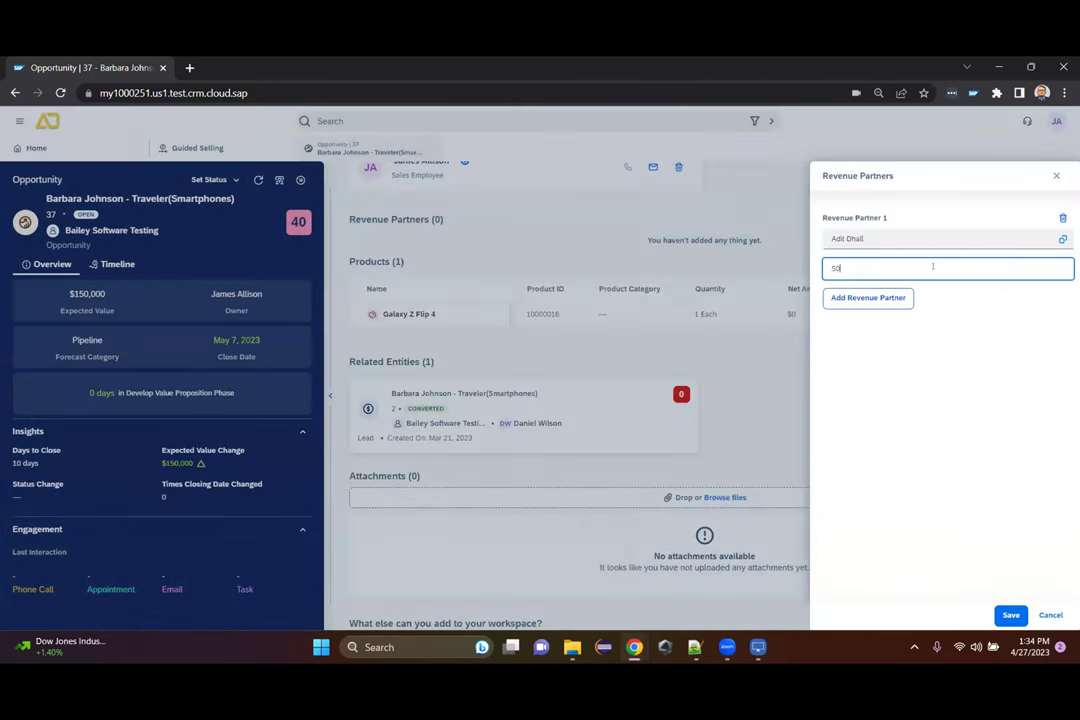
Step: Add the second listed employee as another revenue partner with a 50 percent split, and save the revenue partners, confirming deletion of existing schedules
left_click(868, 297)
left_click(1062, 319)
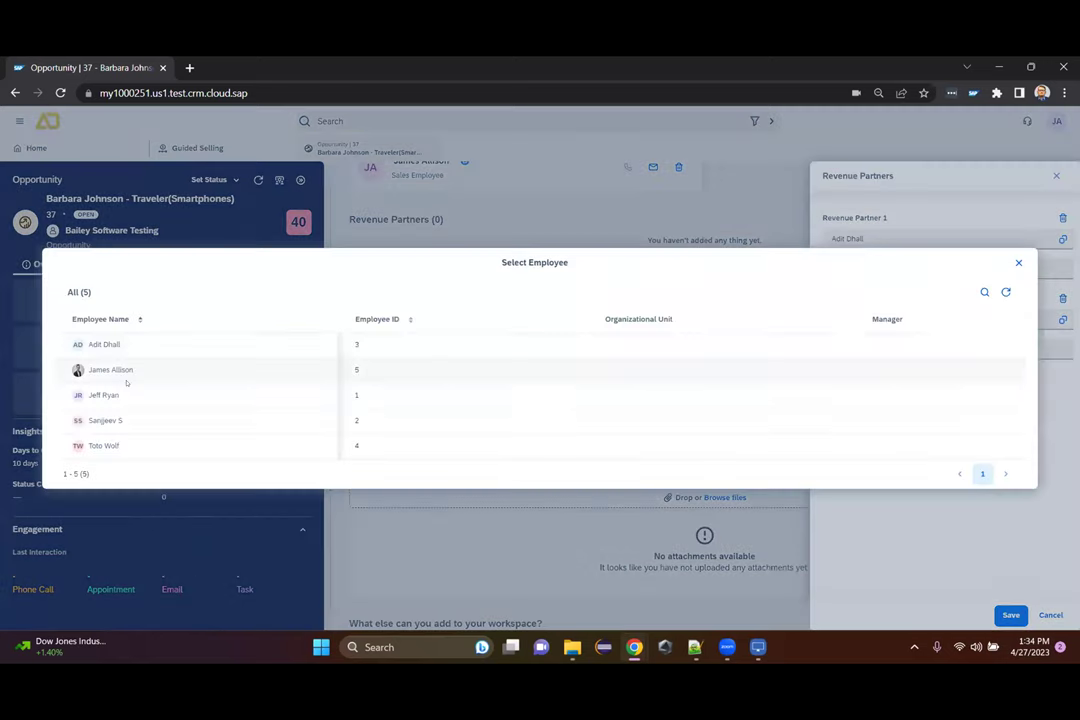
left_click(306, 372)
left_click(880, 348)
type("50")
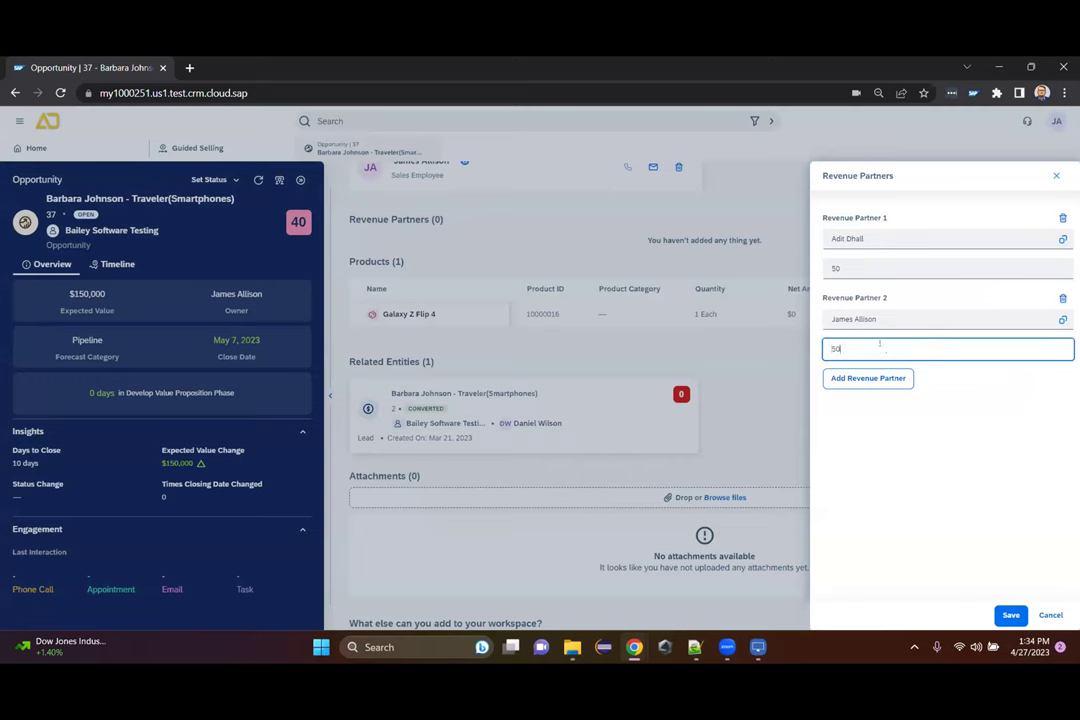
left_click(1010, 615)
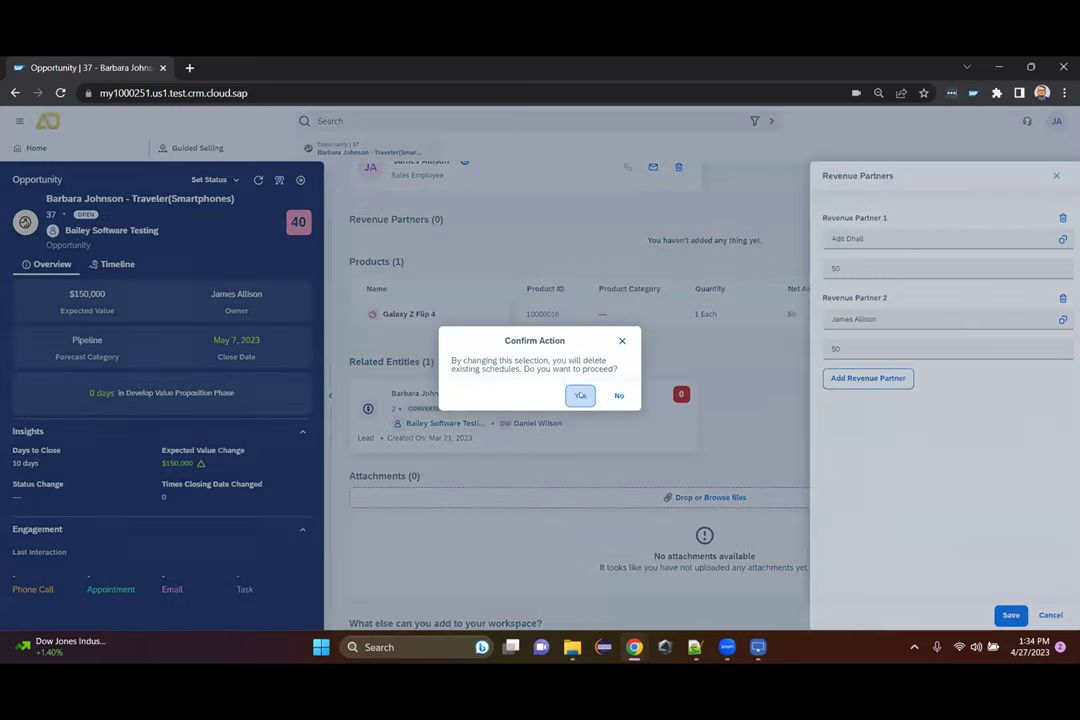
left_click(579, 395)
scroll(741, 410, "up", 2)
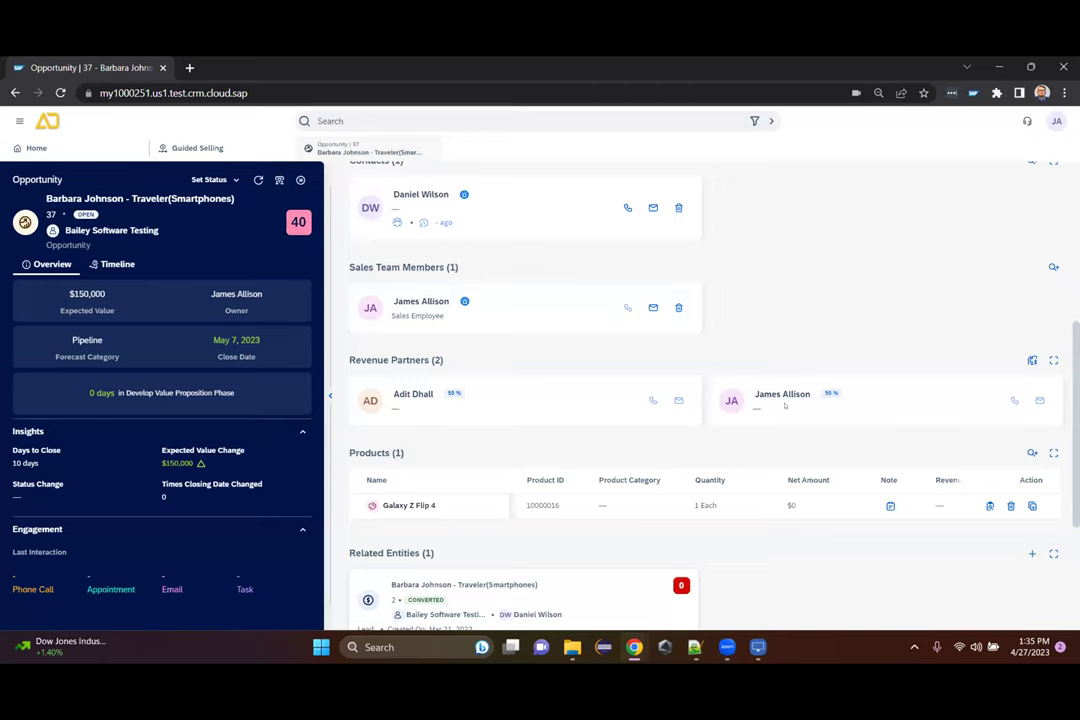
scroll(785, 405, "up", 1)
scroll(785, 405, "up", 3)
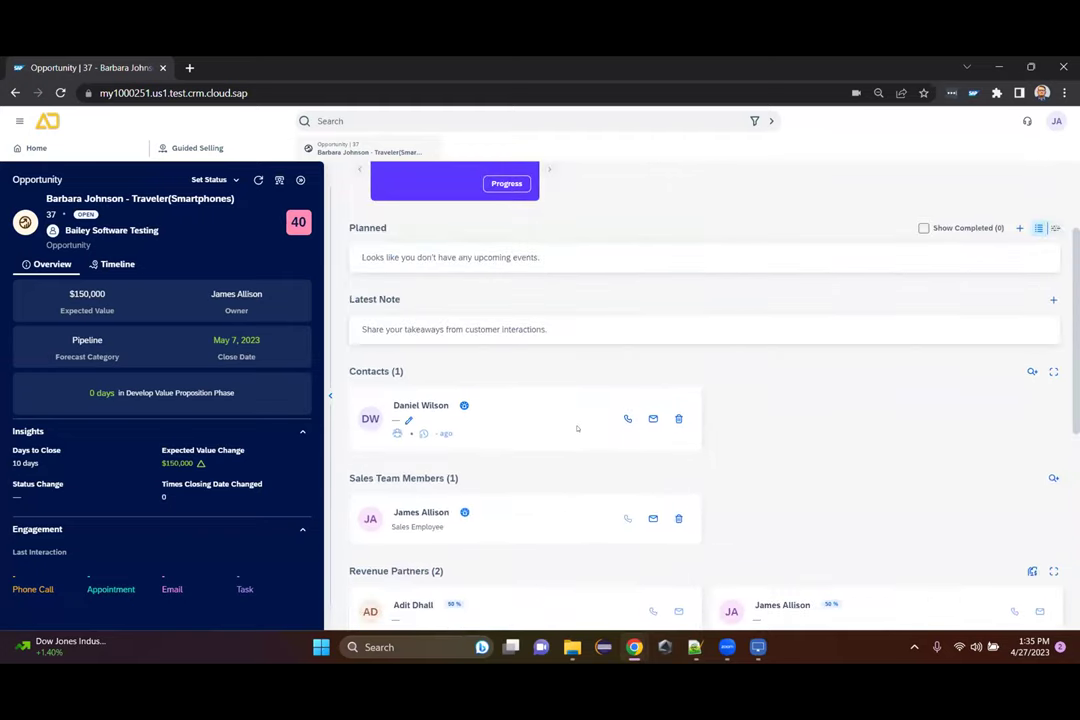
Step: Close the opportunity record and Guided Selling, and open the Task Manager
scroll(576, 429, "up", 3)
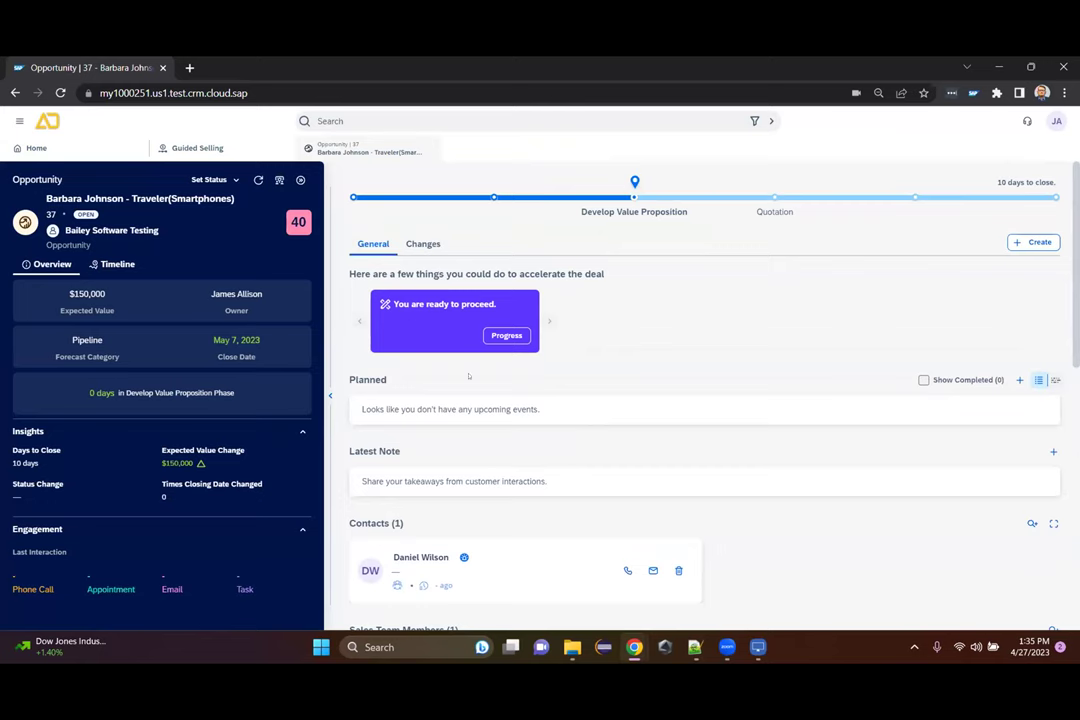
left_click(276, 151)
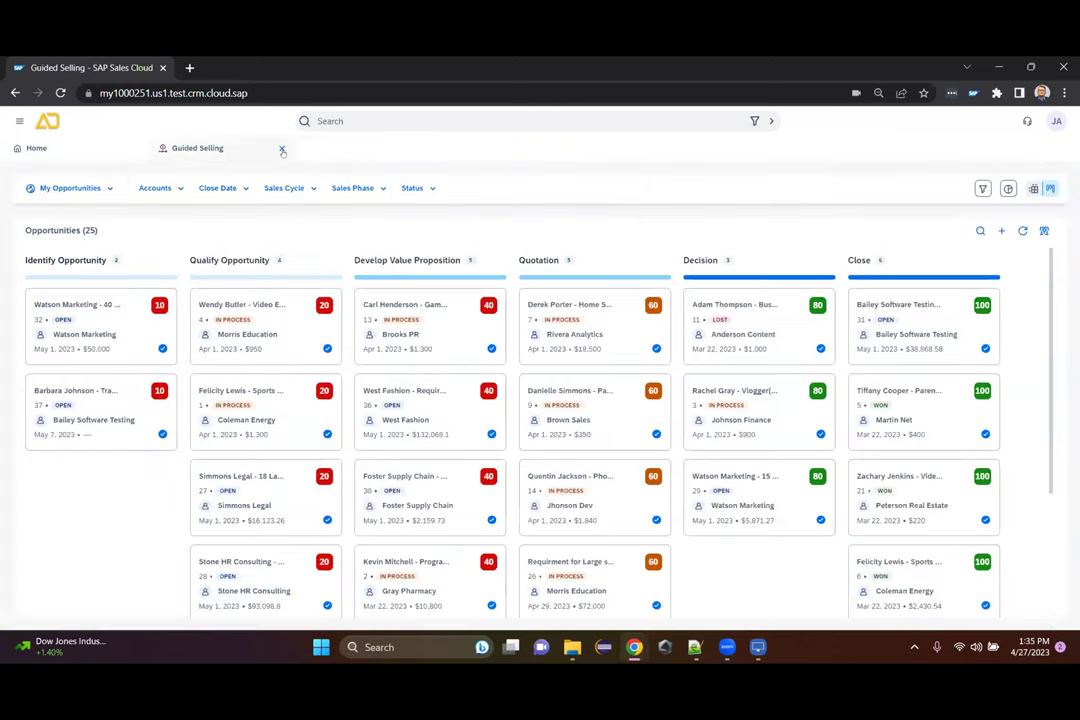
left_click(282, 151)
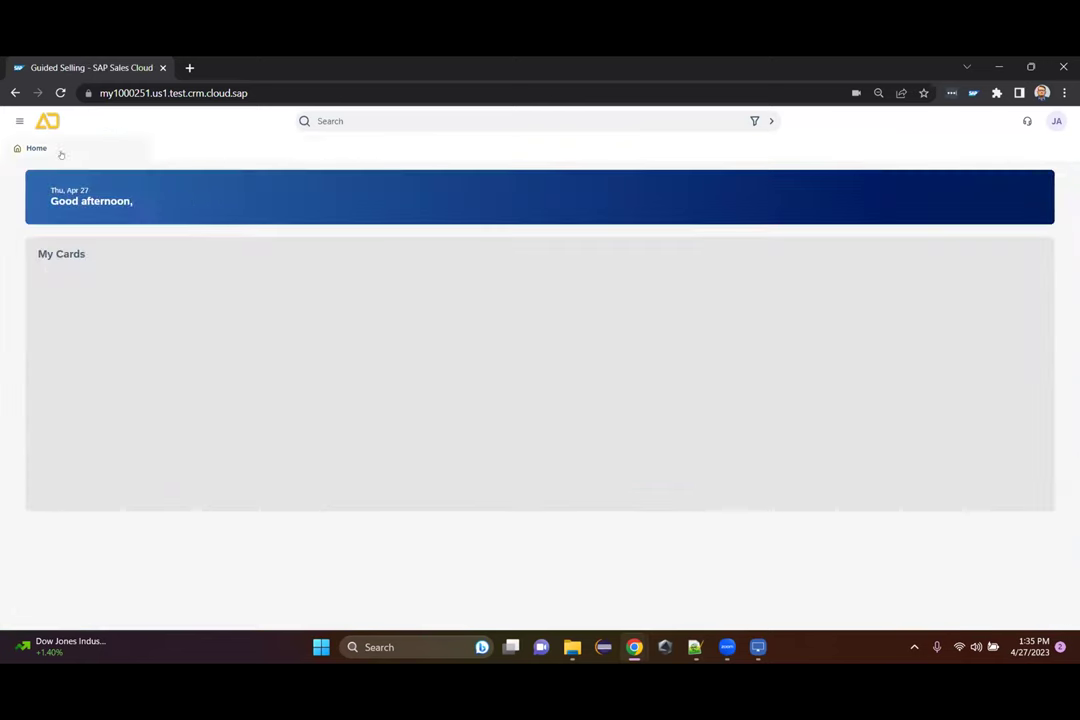
left_click(60, 150)
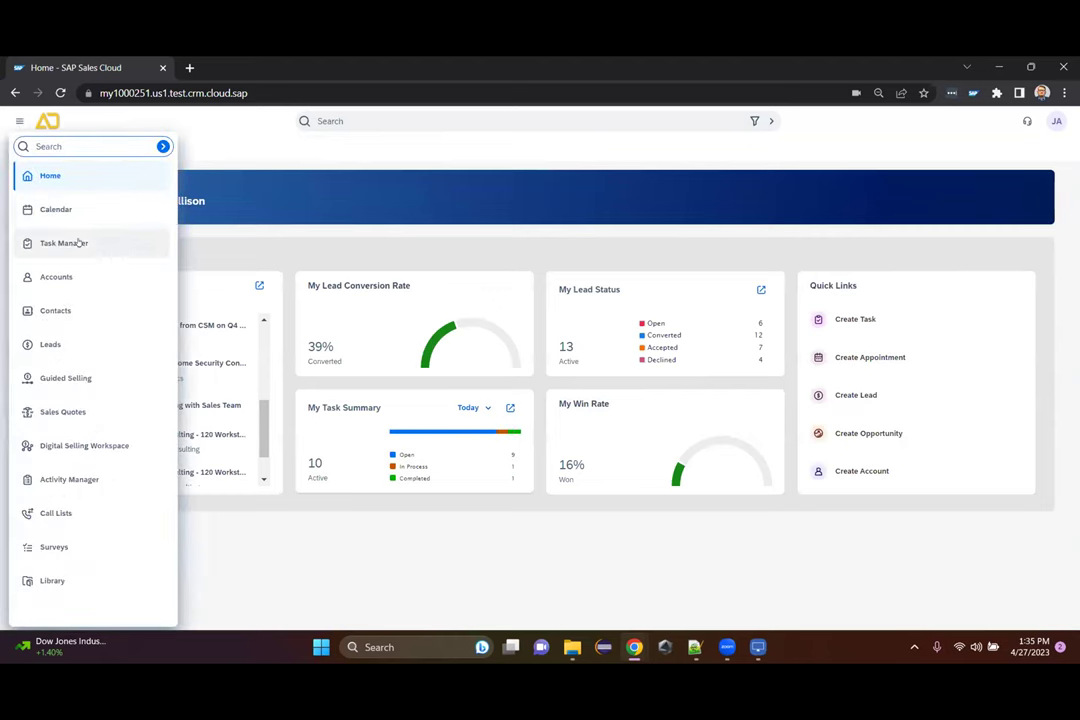
left_click(78, 243)
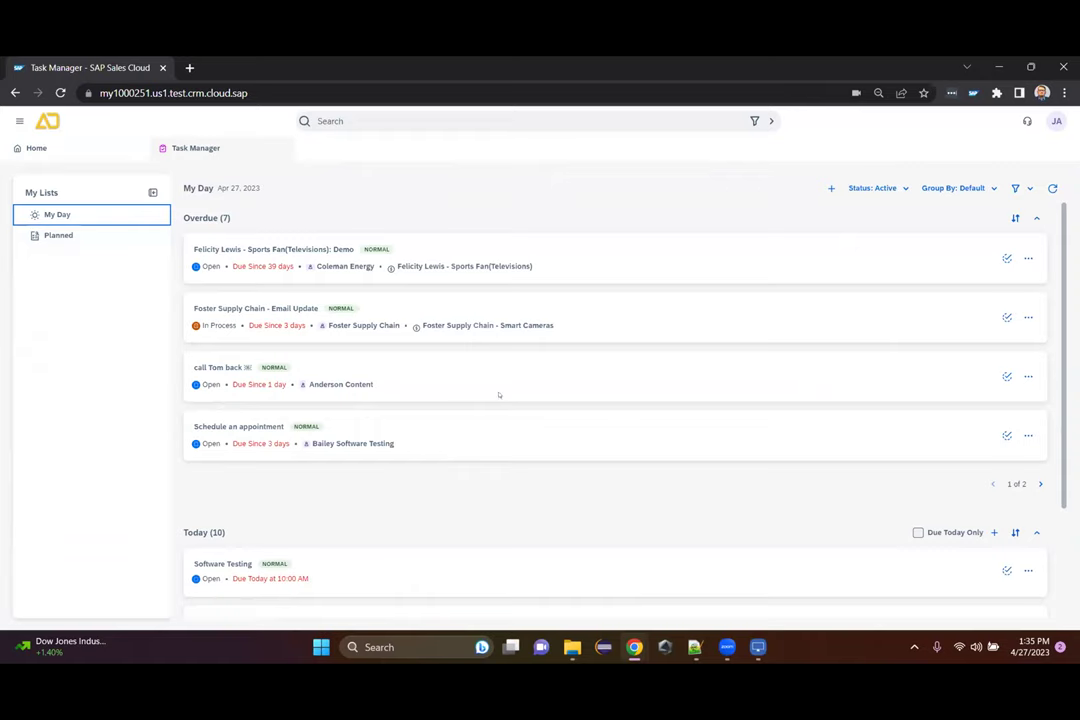
Step: Review the tasks in the My Day list and the Planned list across their due periods
scroll(499, 413, "down", 3)
scroll(499, 413, "up", 3)
left_click(50, 236)
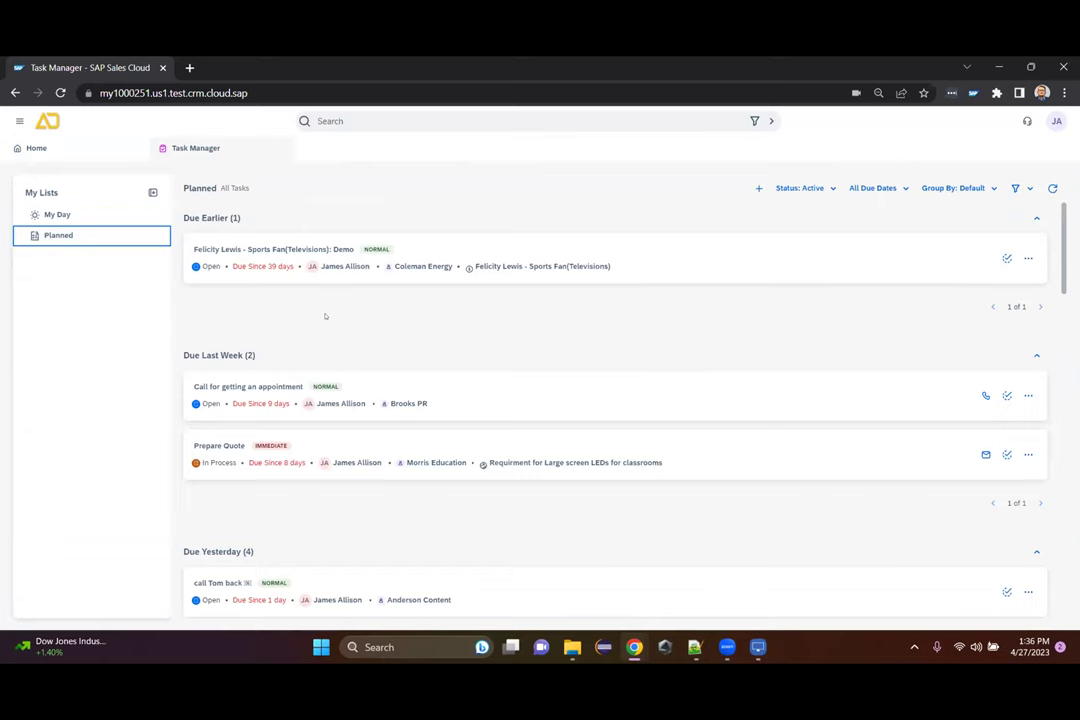
scroll(326, 322, "down", 2)
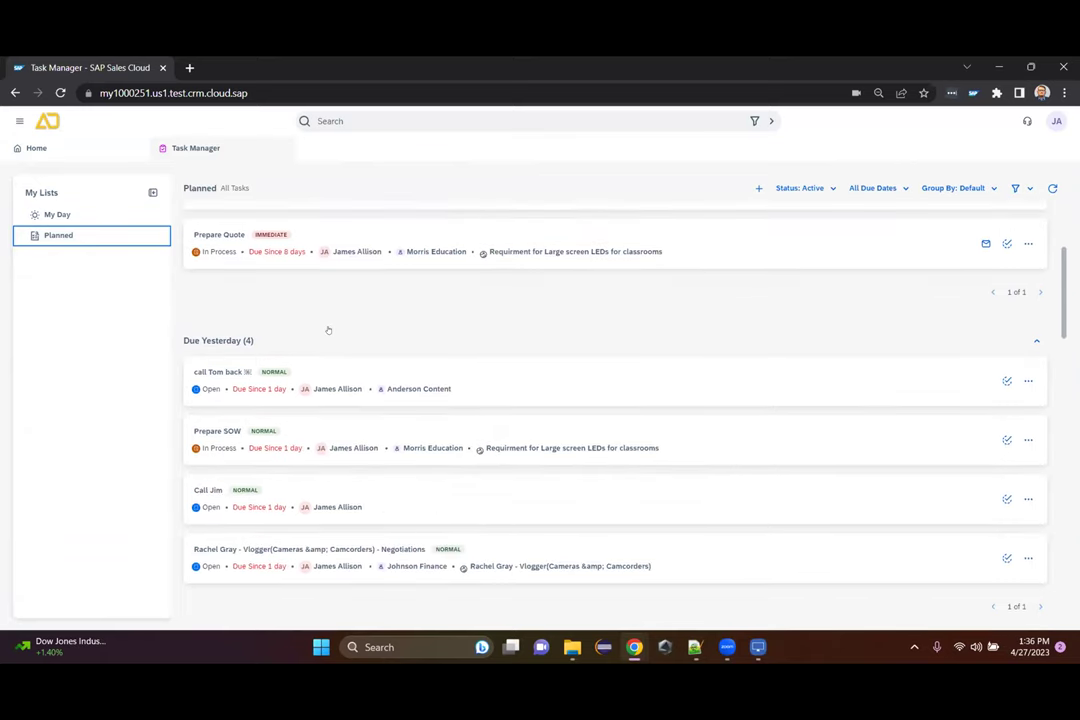
scroll(330, 335, "down", 3)
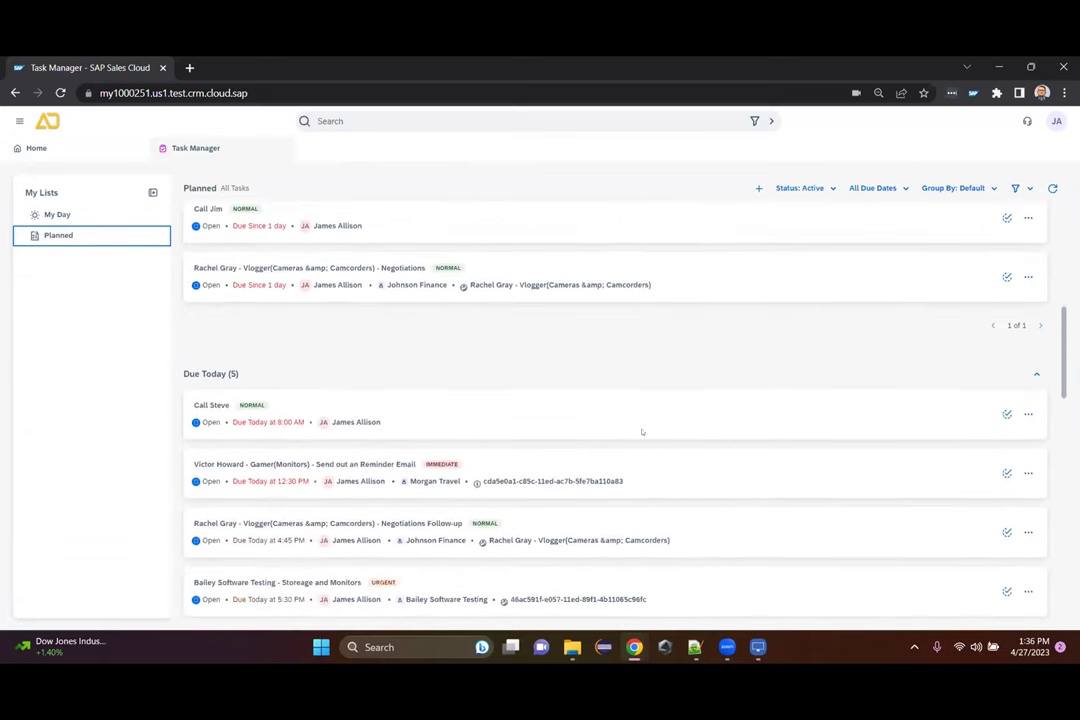
scroll(824, 384, "down", 1)
scroll(824, 384, "down", 2)
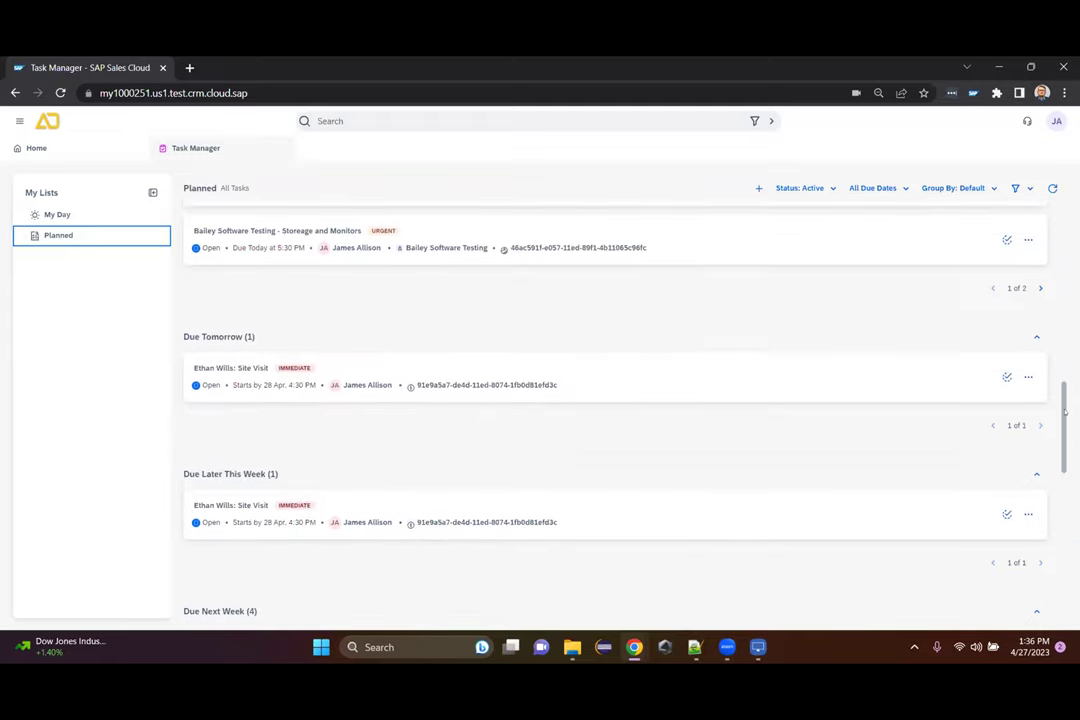
scroll(1066, 279, "up", 4)
scroll(1066, 279, "up", 4)
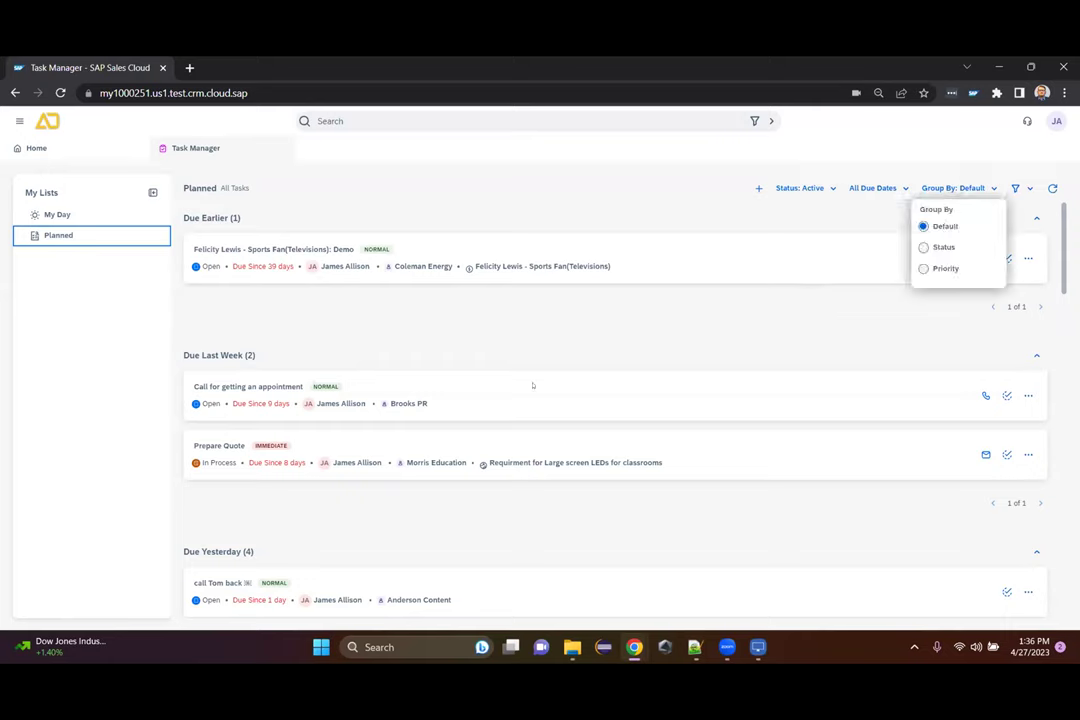
Step: Group the planned tasks by Priority, and return the grouping to Default
left_click(945, 268)
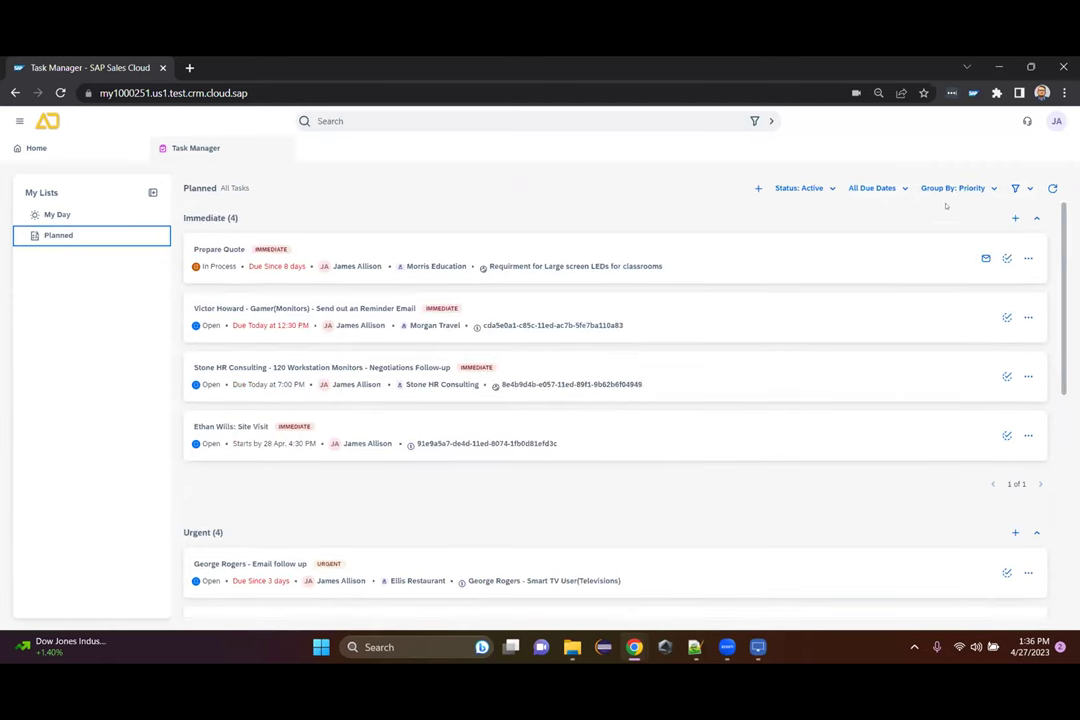
left_click(953, 188)
left_click(918, 225)
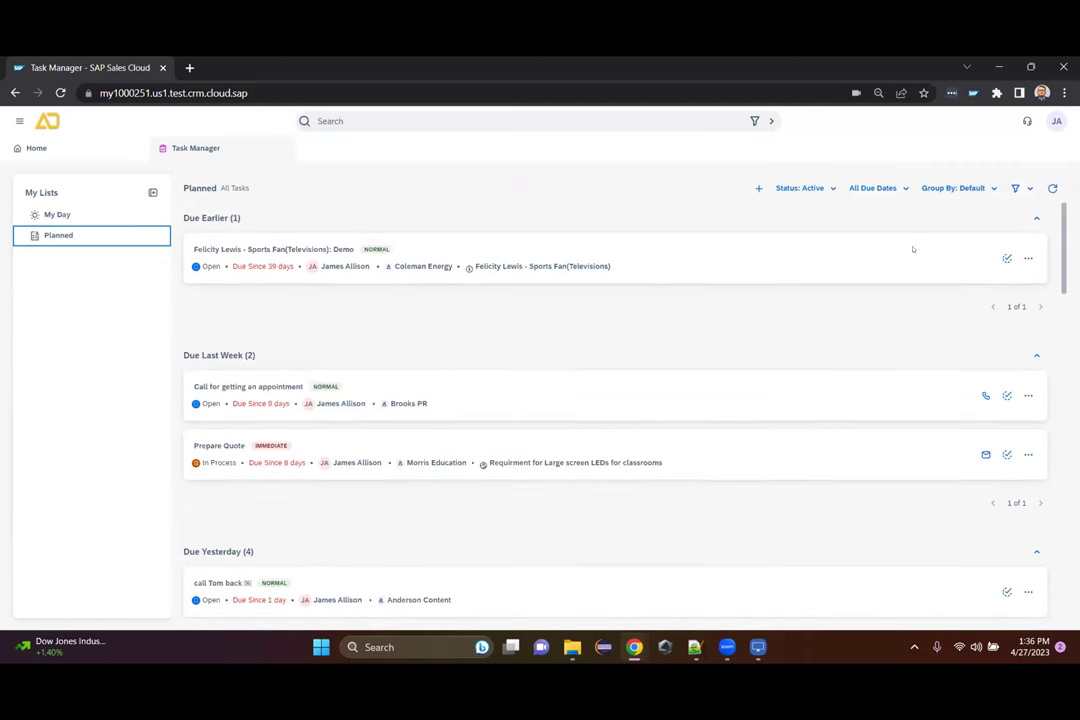
Step: Examine the due date and status filter options available for the planned tasks
left_click(885, 189)
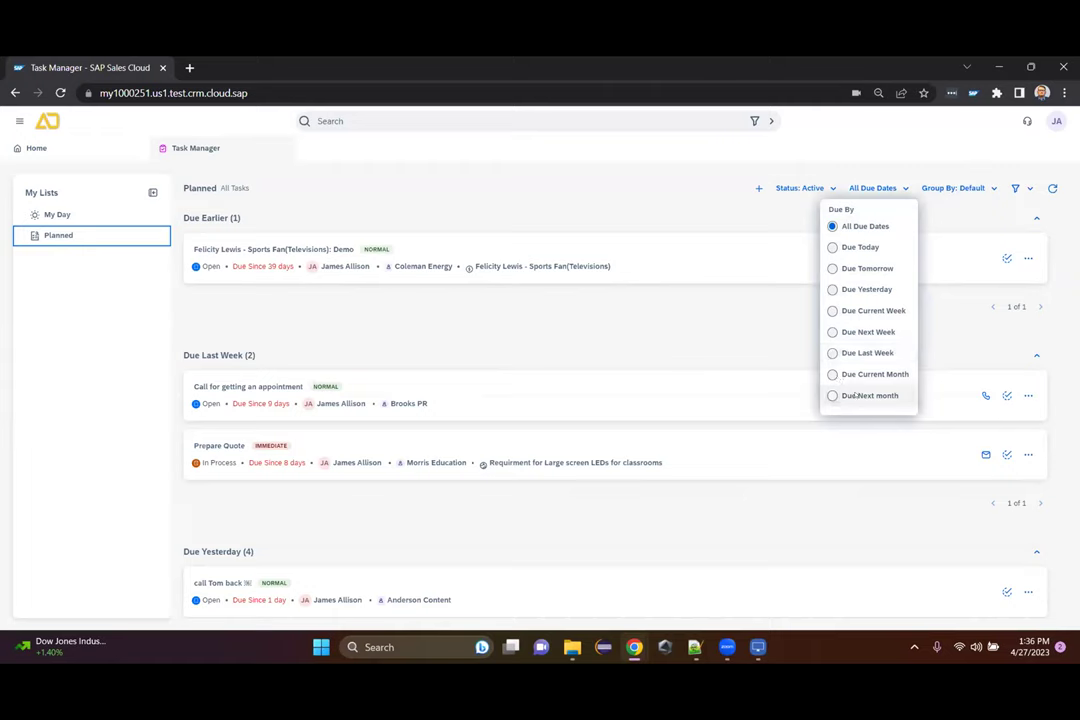
left_click(798, 198)
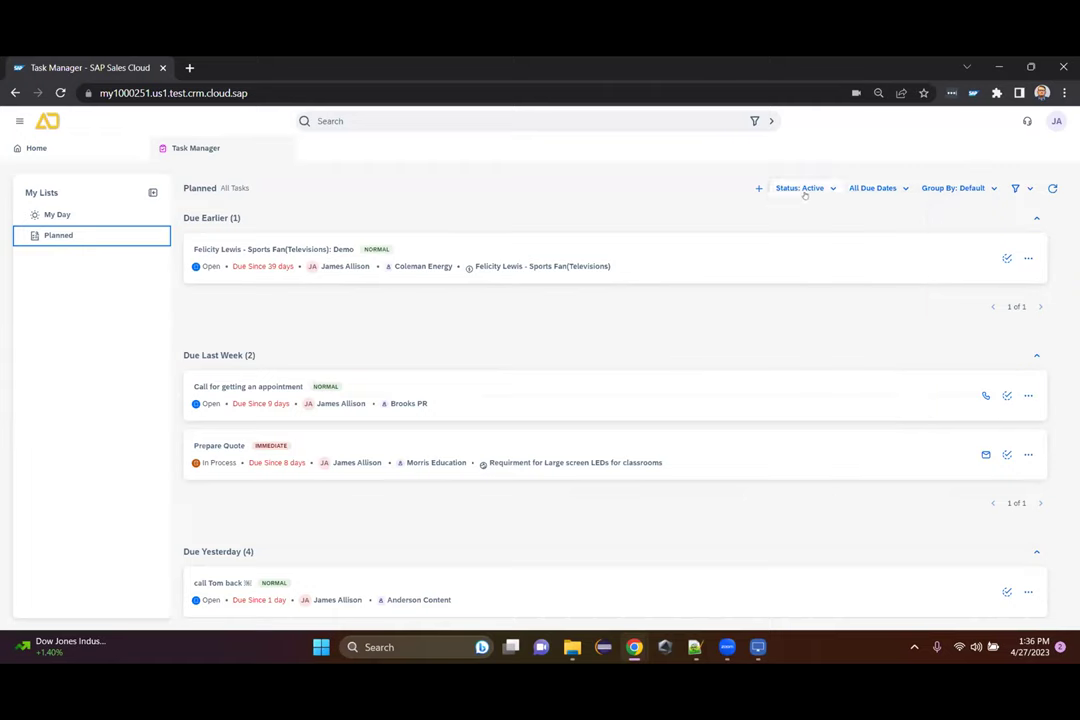
left_click(799, 189)
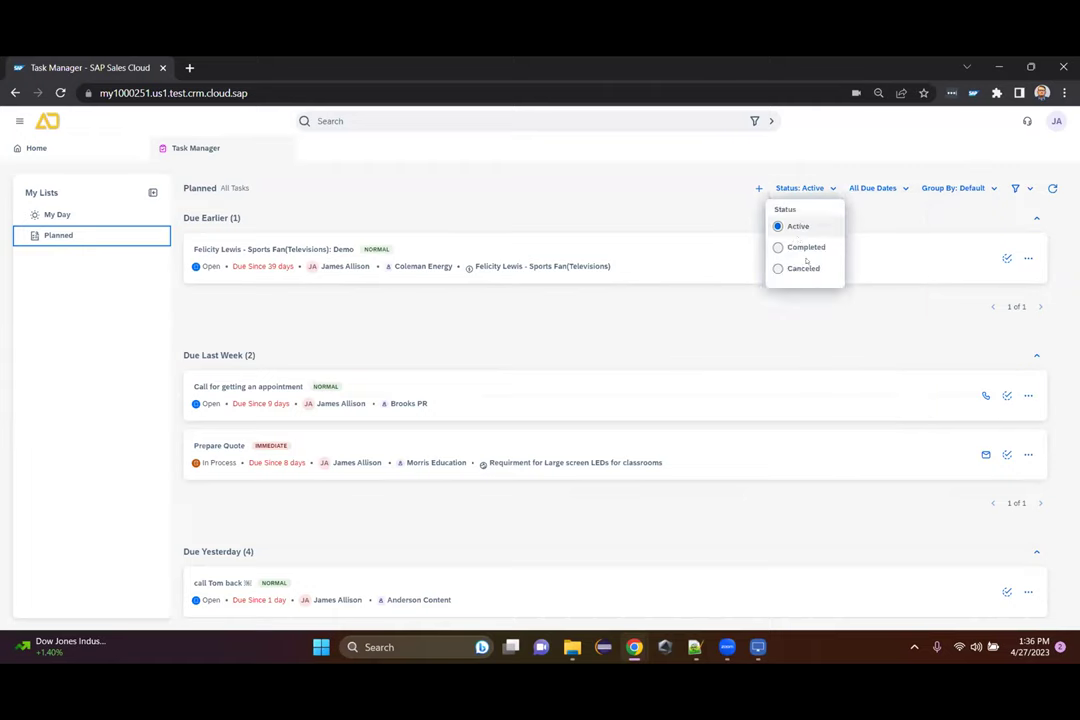
left_click(706, 231)
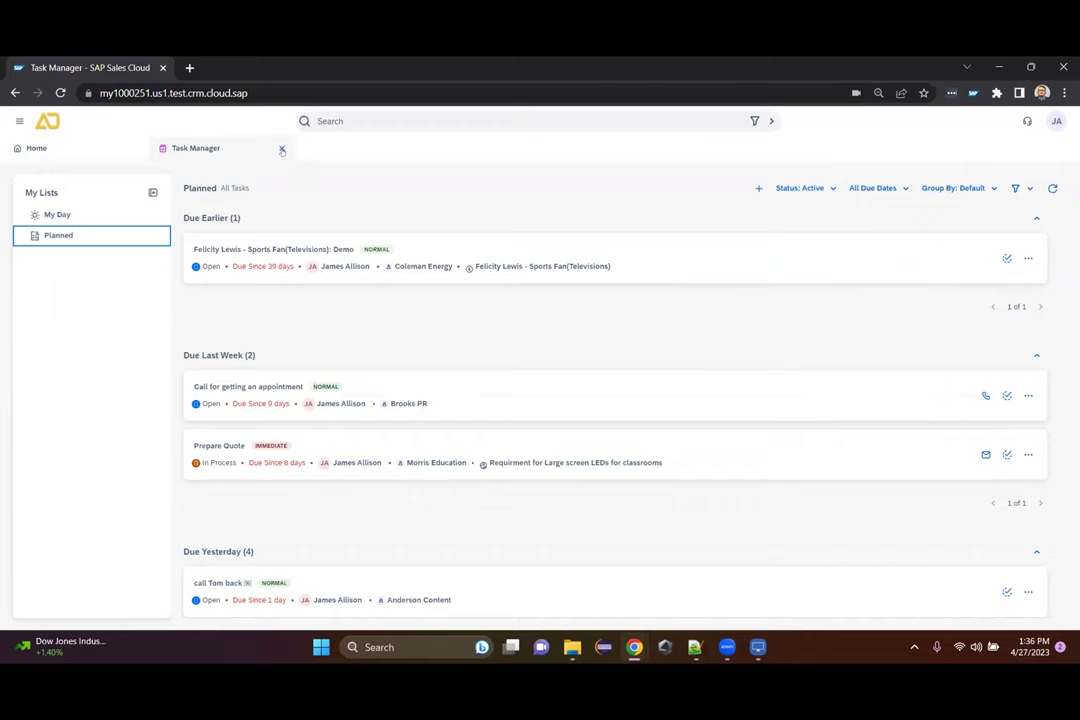
Step: Close the Task Manager and open the Library
left_click(283, 149)
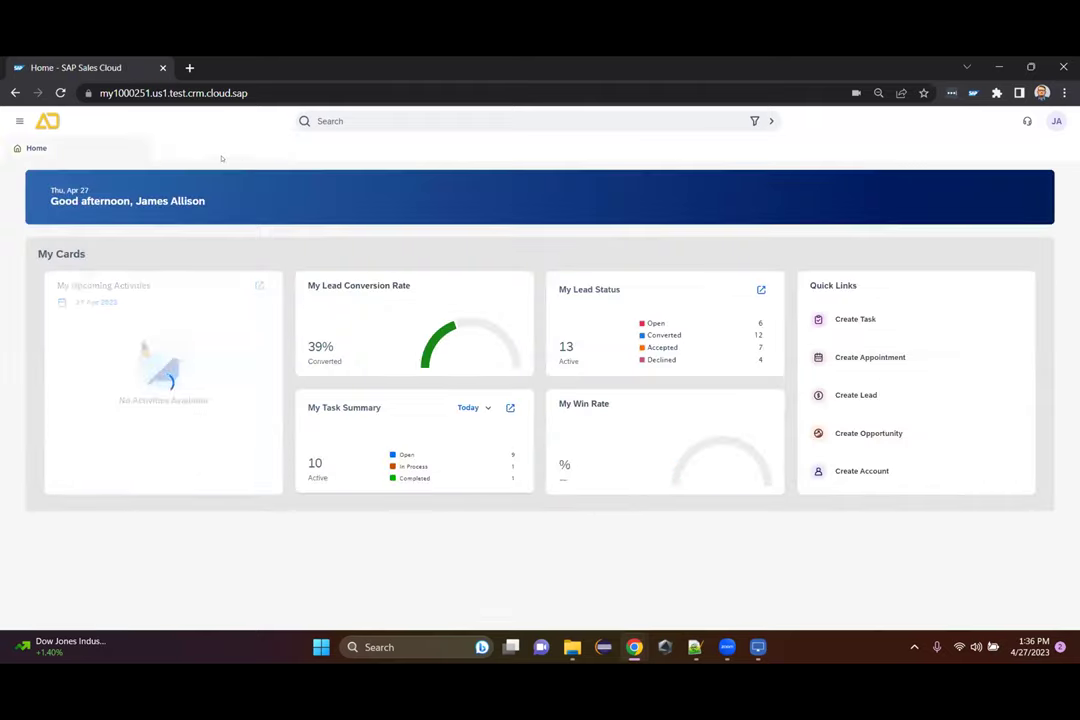
left_click(19, 121)
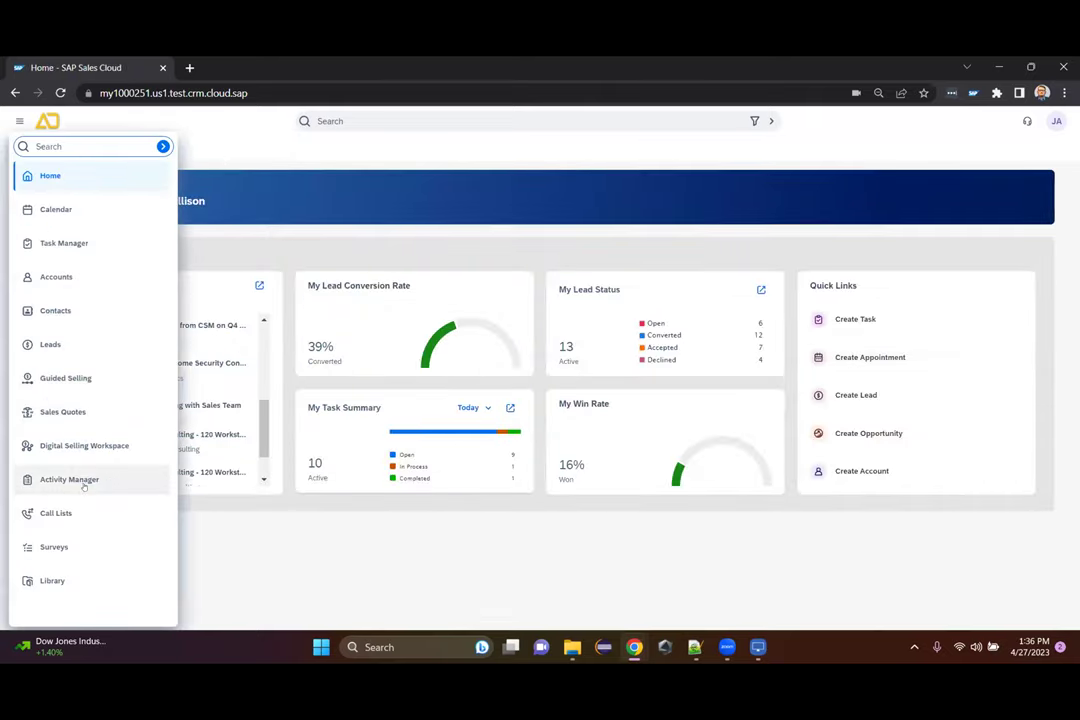
left_click(48, 580)
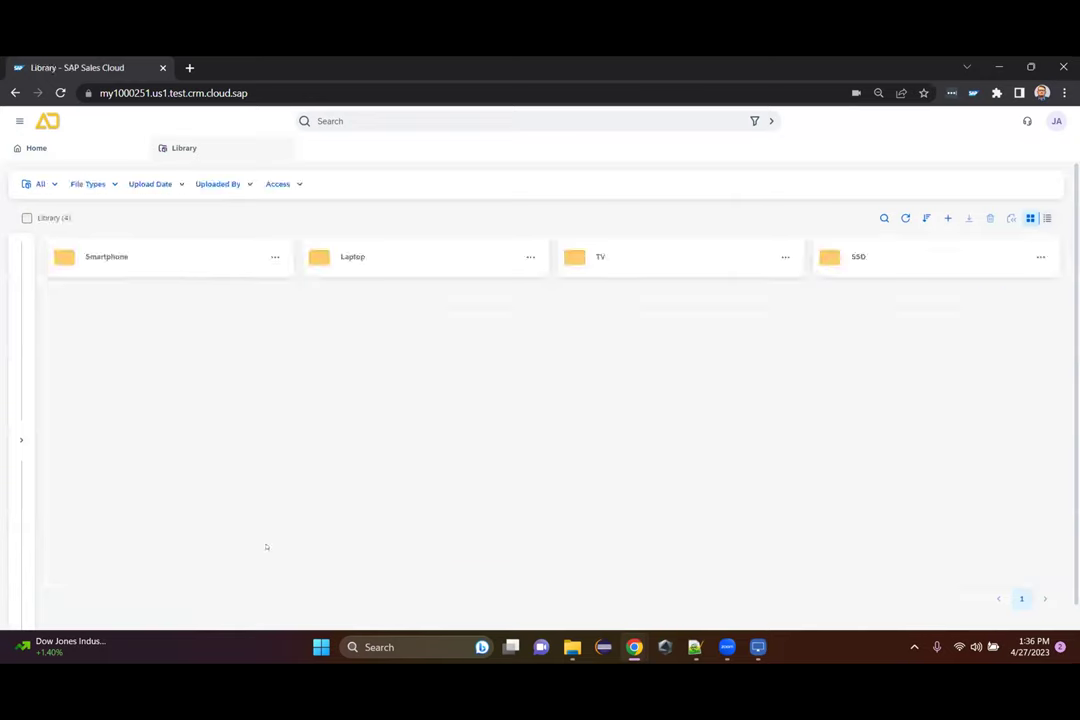
Step: Expand the library's folder tree and open the Galaxy S20 folder under Smartphone
left_click(21, 440)
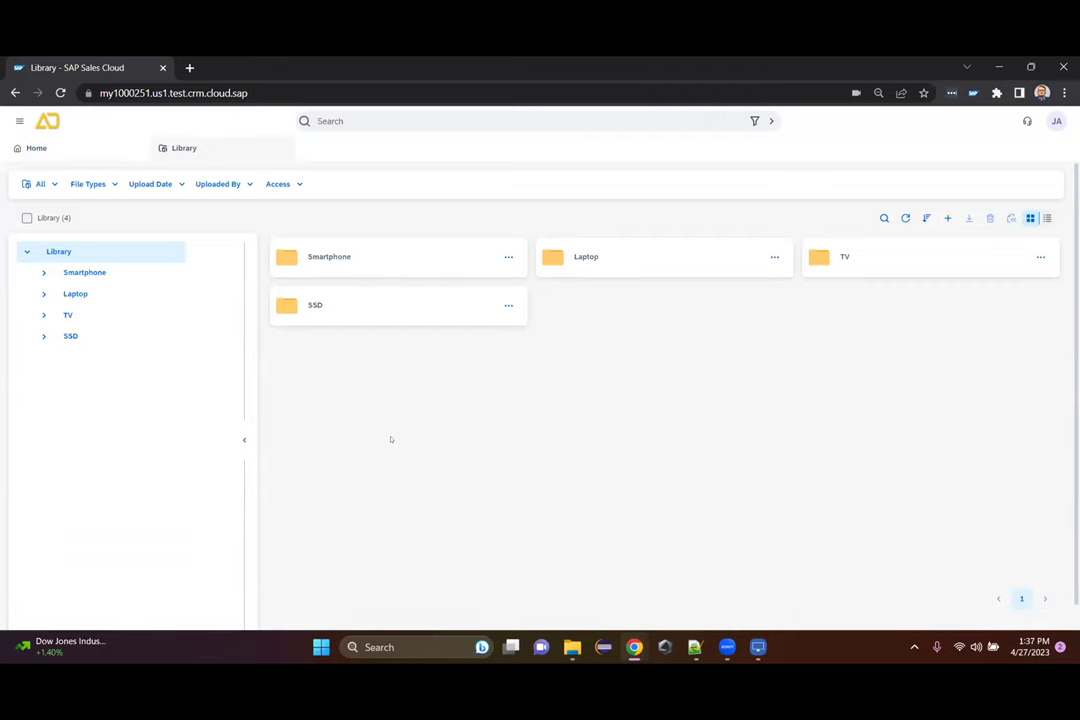
left_click(80, 273)
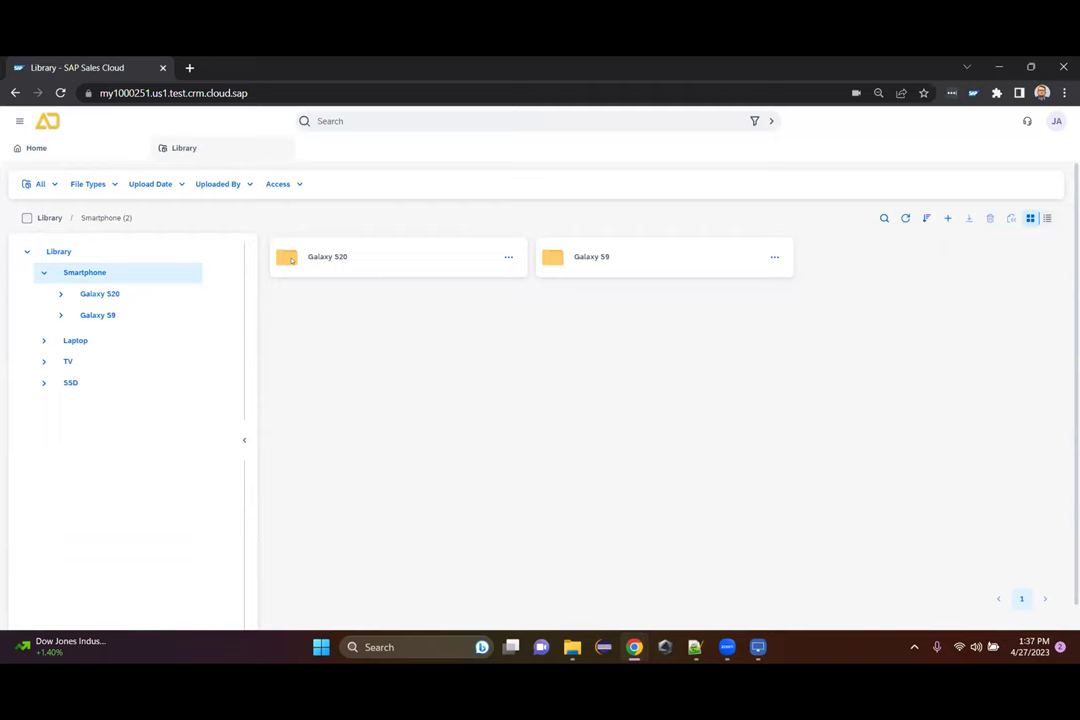
left_click(314, 254)
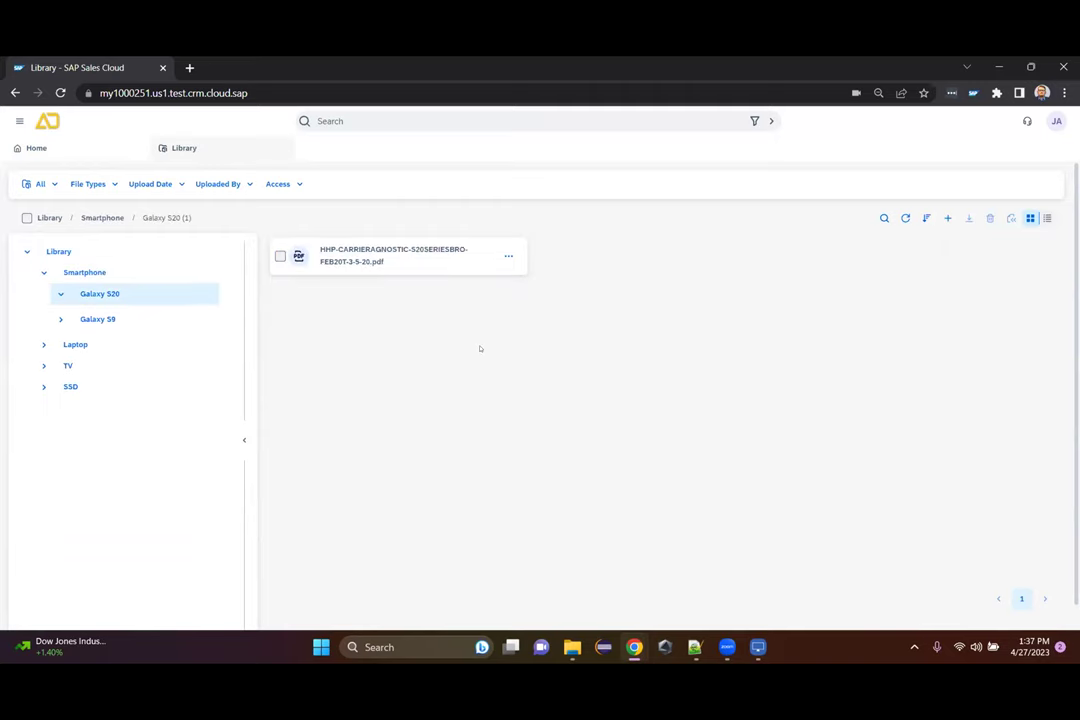
Step: Switch to File Explorer to view the Webinar folder's files, and return to the root folder of the Library in the browser
key("alt+Tab")
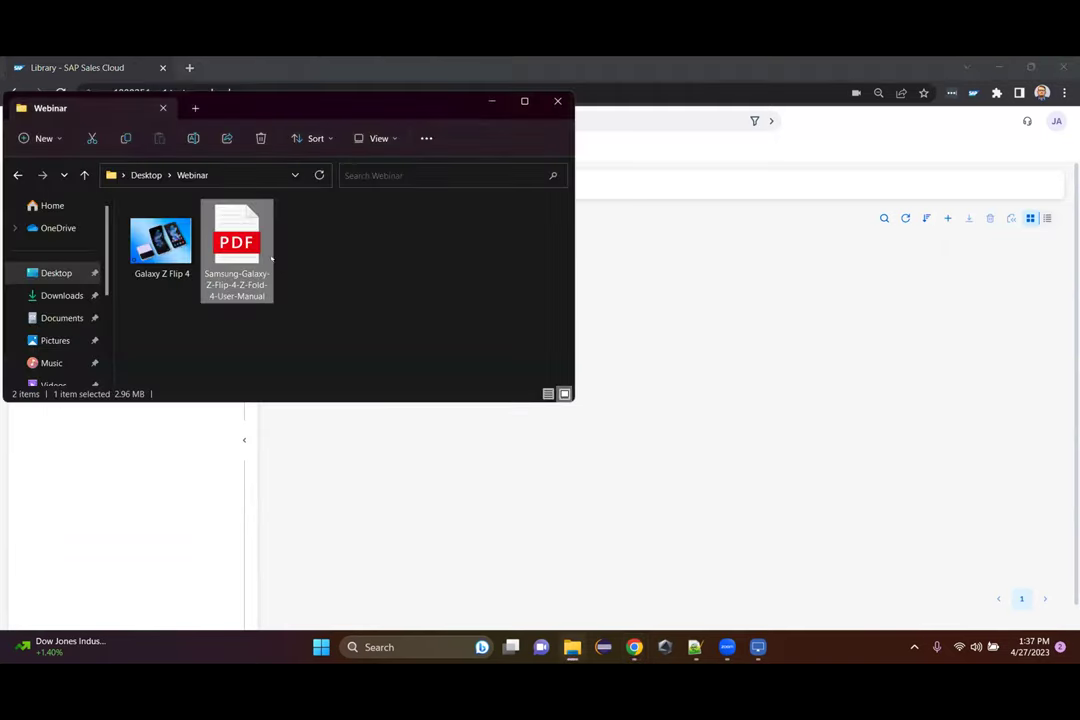
key("alt+Tab")
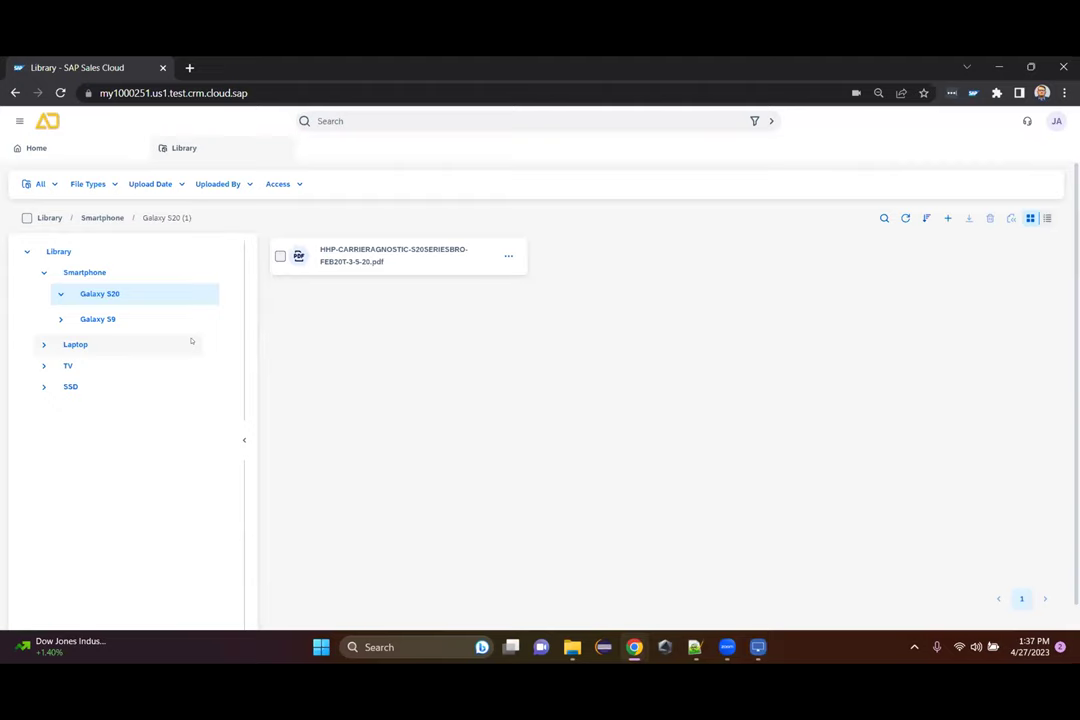
left_click(84, 272)
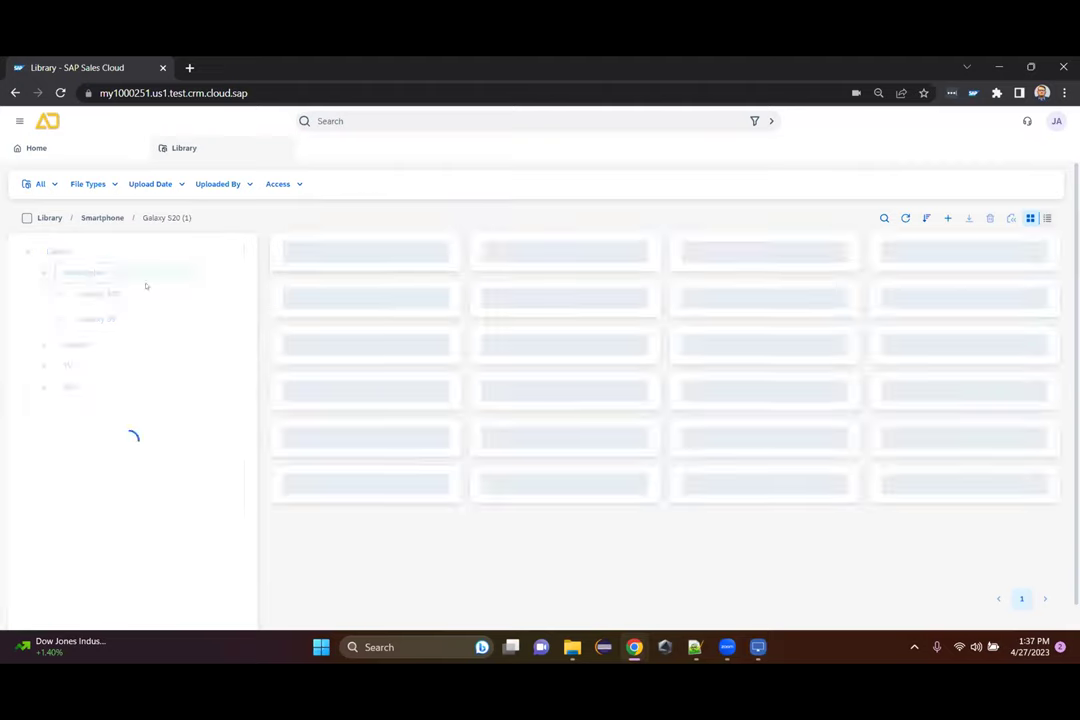
left_click(57, 251)
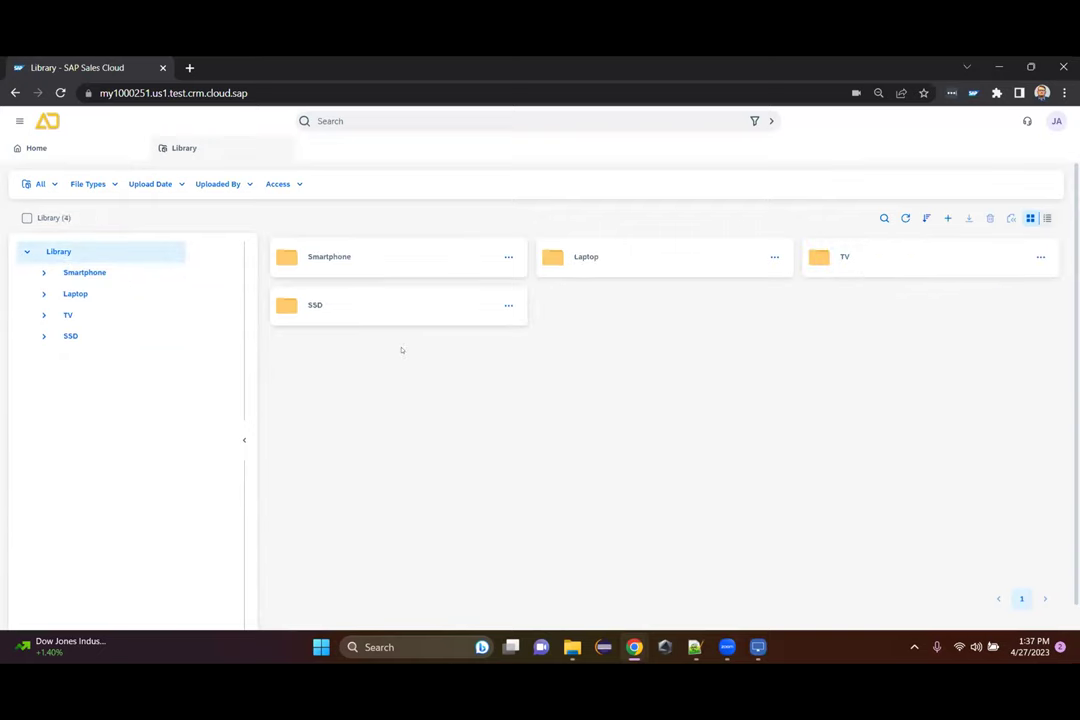
Step: View the subfolders of the Laptop folder and go back to the library's root folder
left_click(84, 272)
left_click(75, 293)
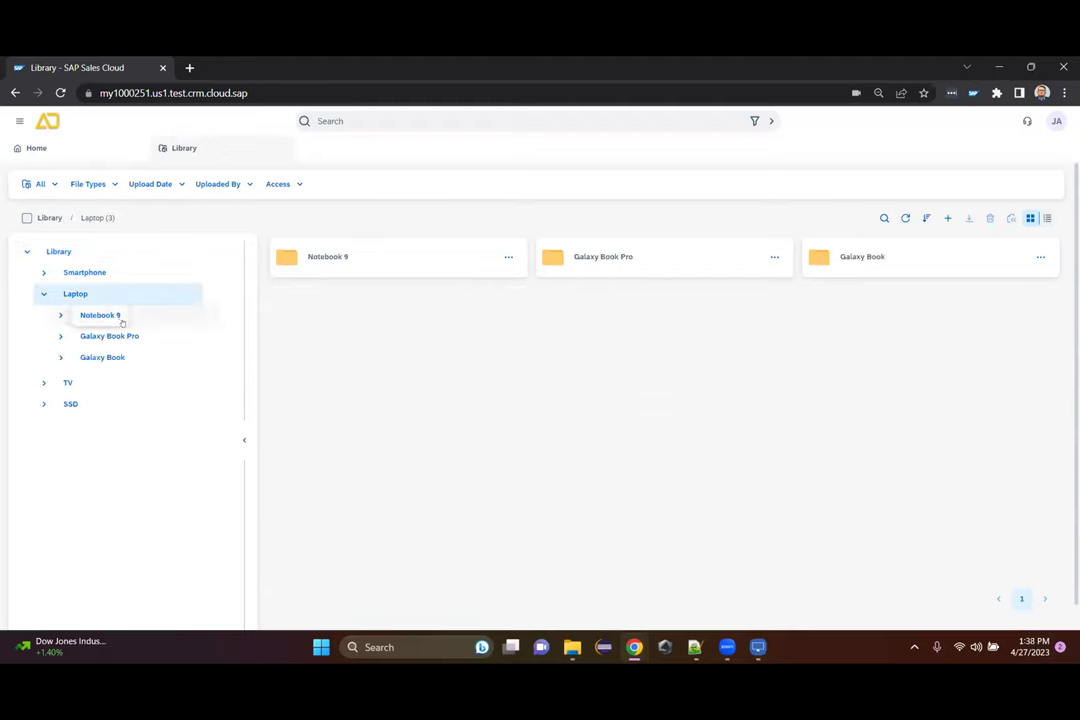
left_click(52, 250)
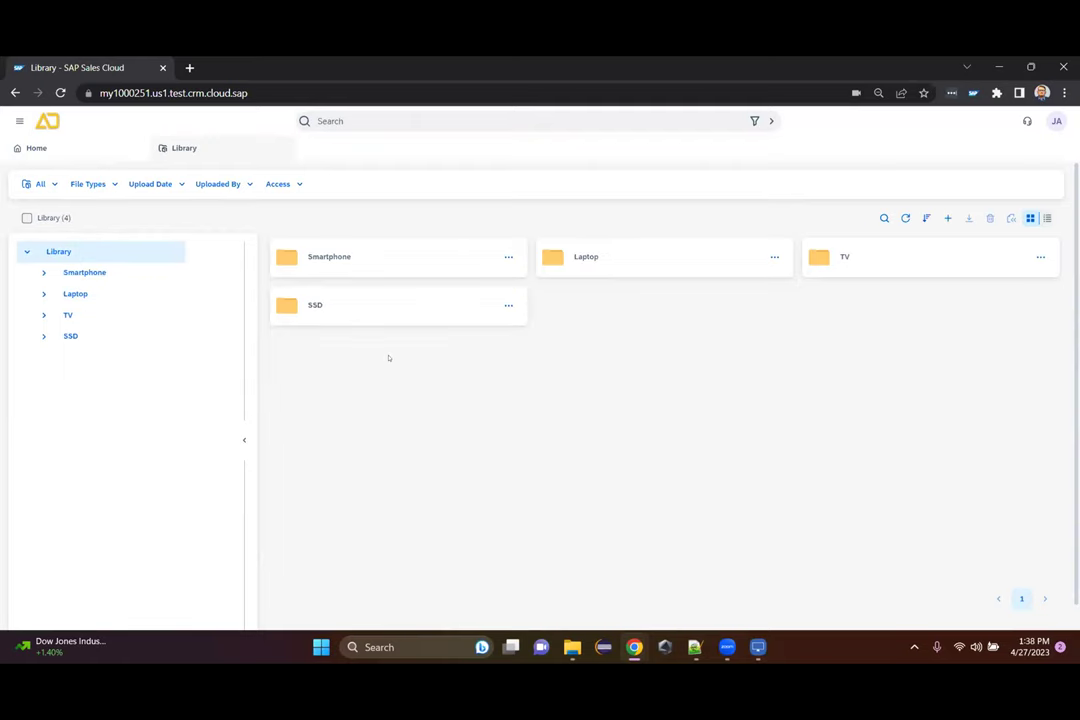
Step: Show the library folders as a list, restore the grid view, and close the Library
left_click(1046, 218)
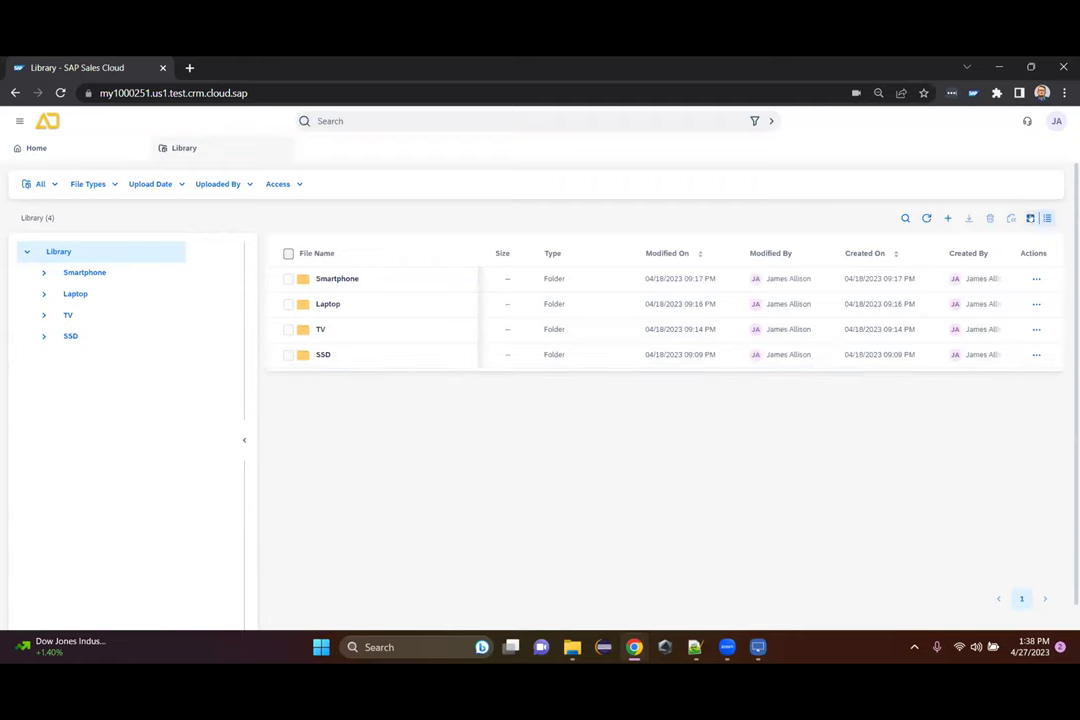
left_click(1031, 218)
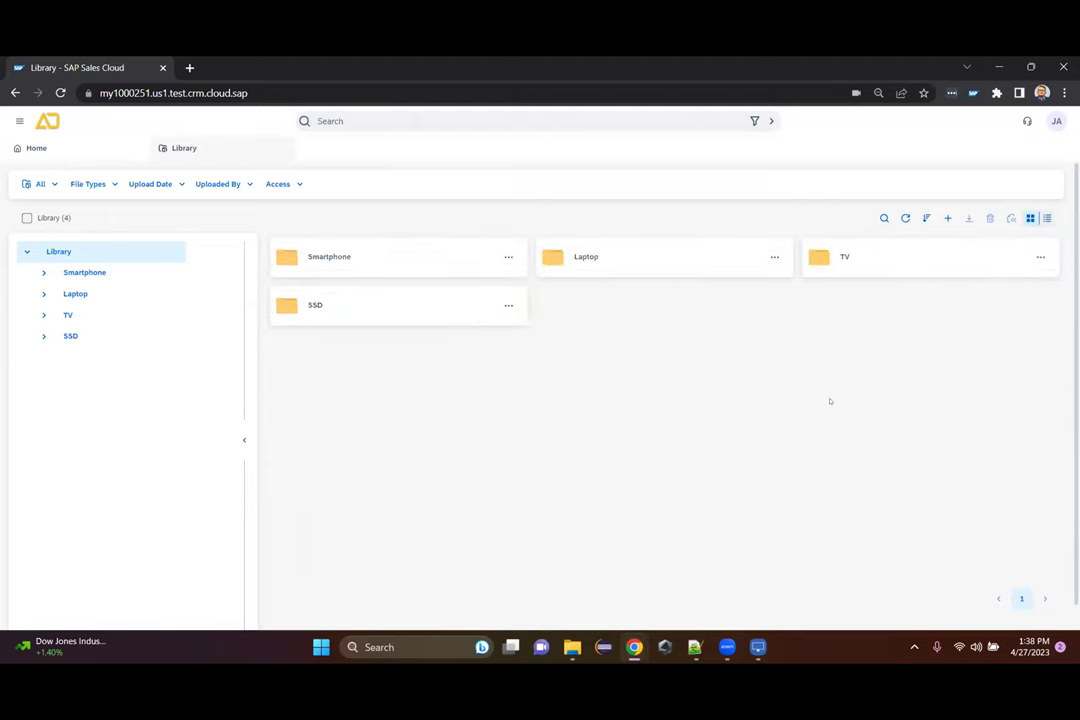
left_click(281, 148)
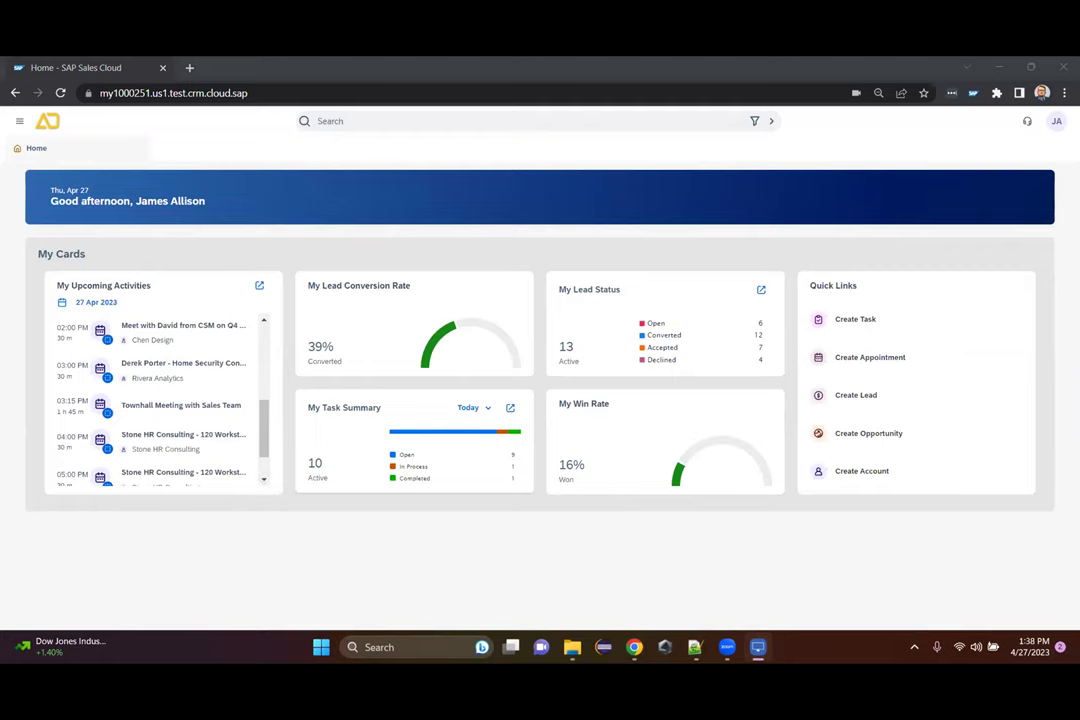
Step: Switch to the mirrored mobile app and use its create options to start a new task for the Anderson Content account
double_click(453, 211)
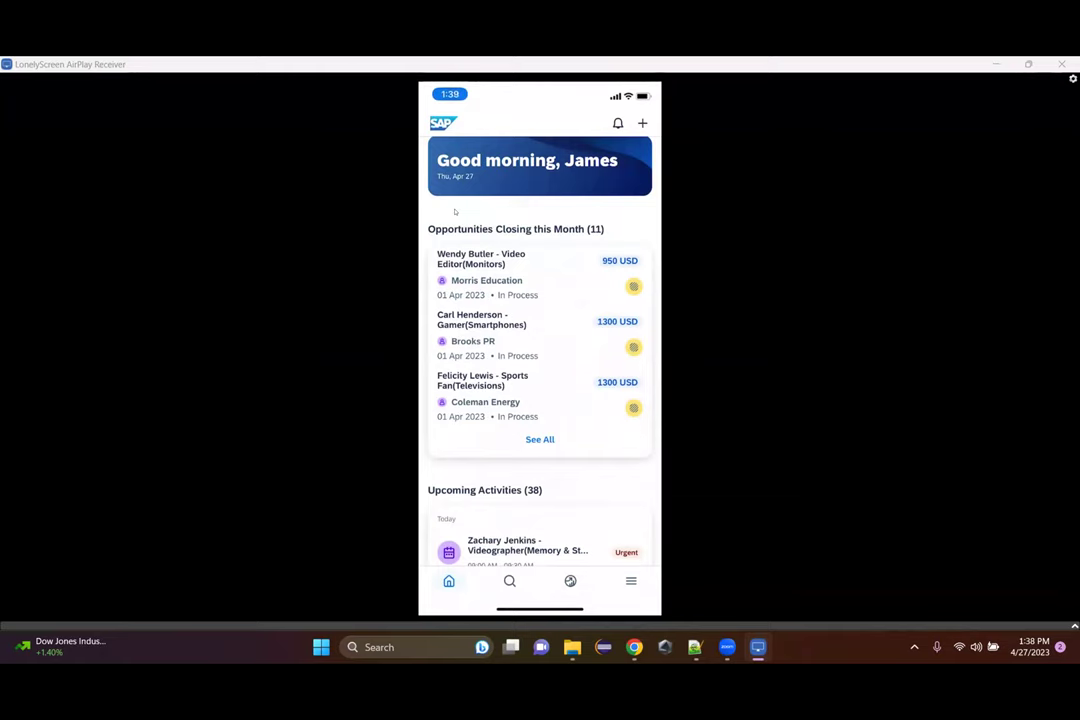
left_click(642, 124)
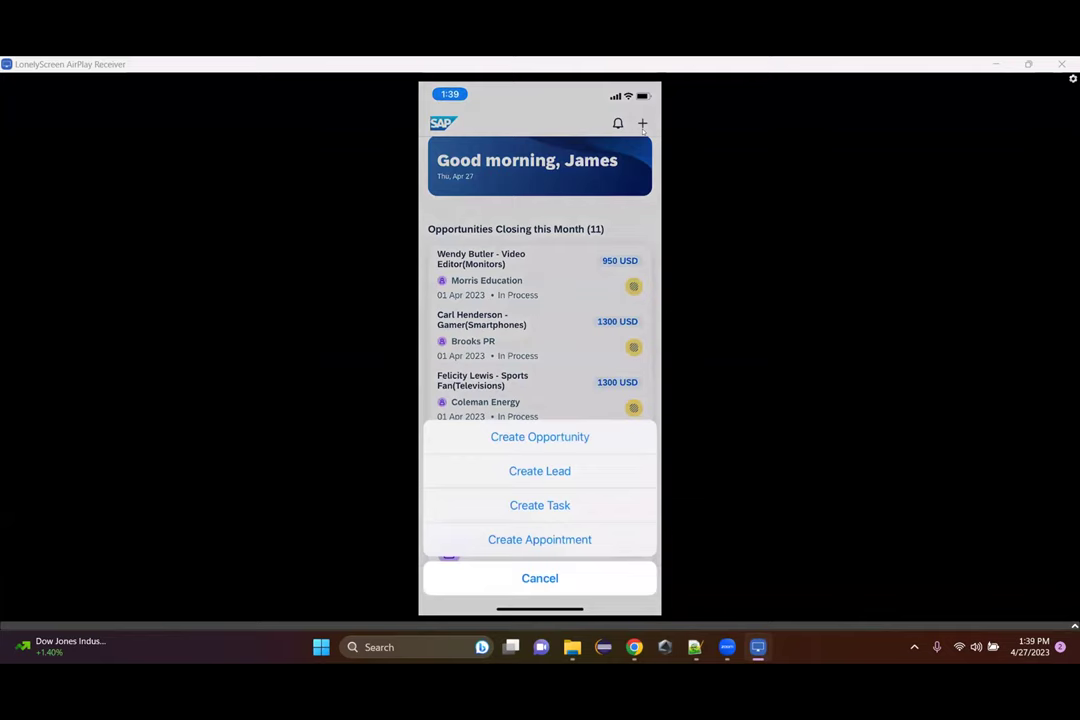
left_click(643, 130)
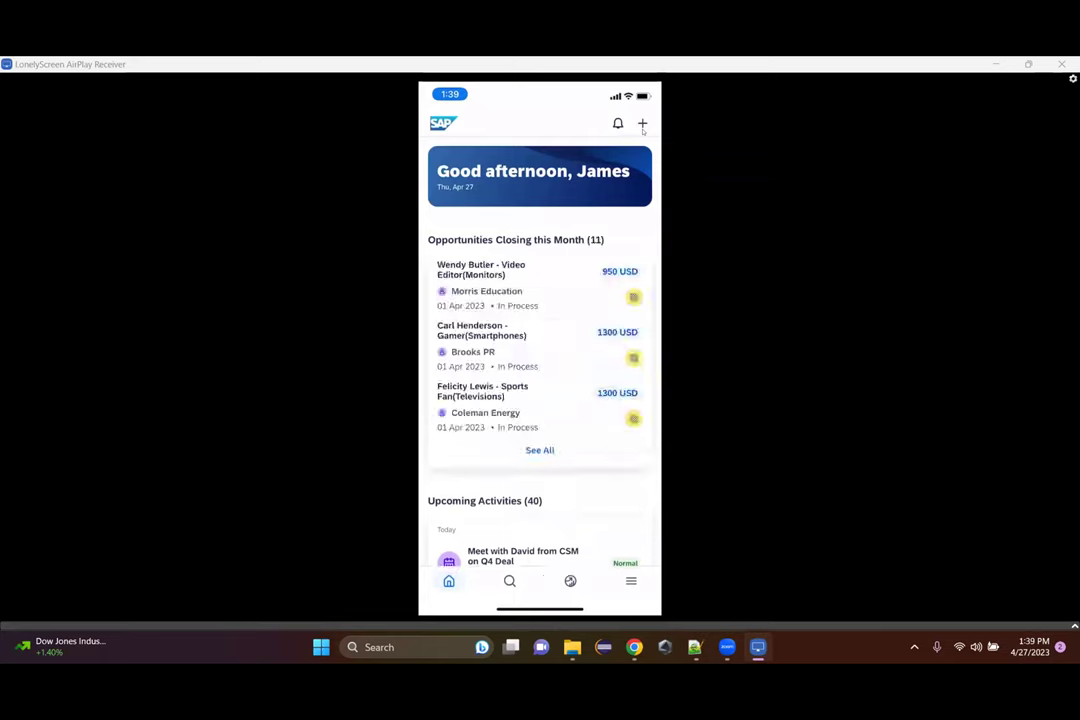
left_click(643, 126)
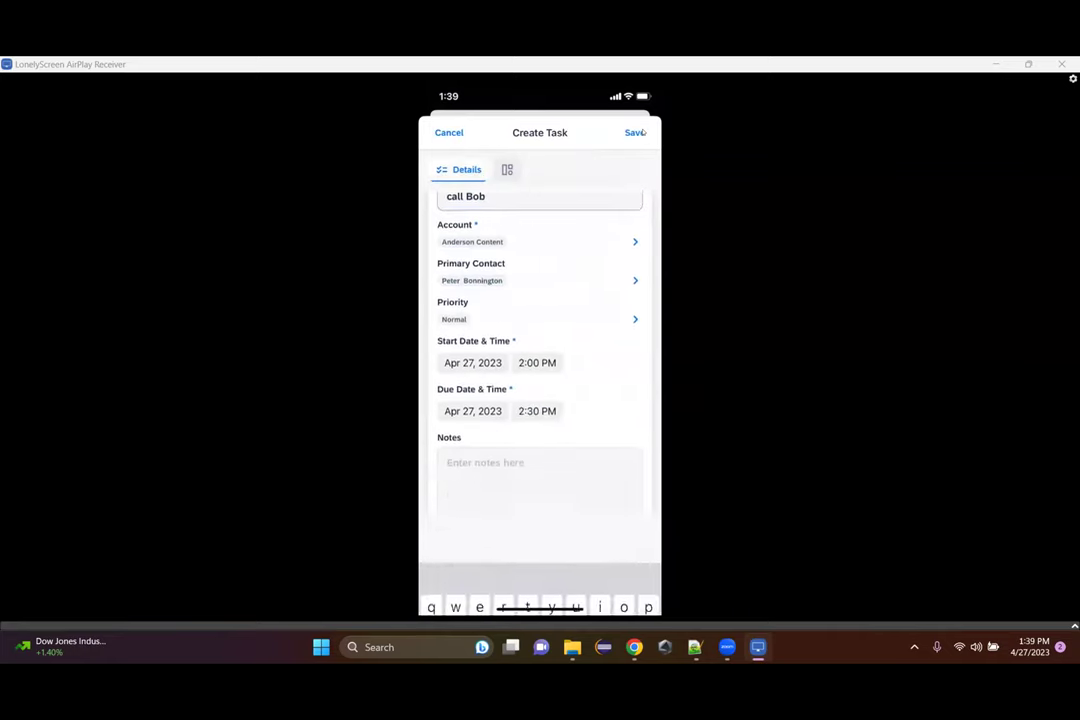
Step: Add a note to the task about calling the contact regarding "that big money deal" and save the task
left_click(540, 510)
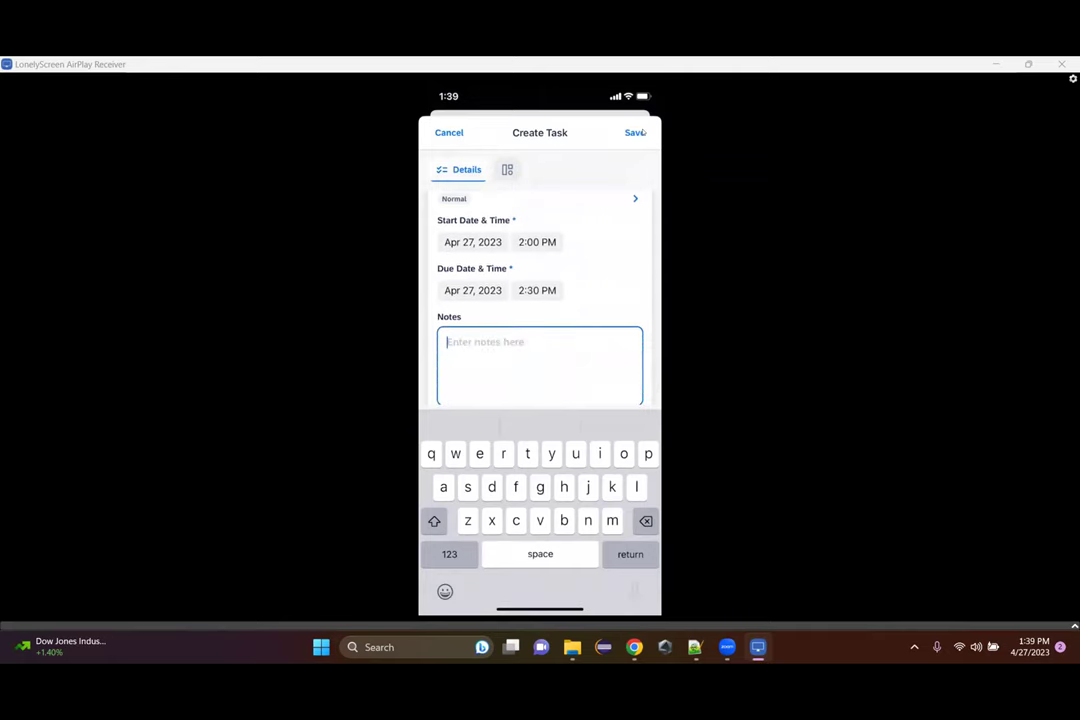
type("Ca")
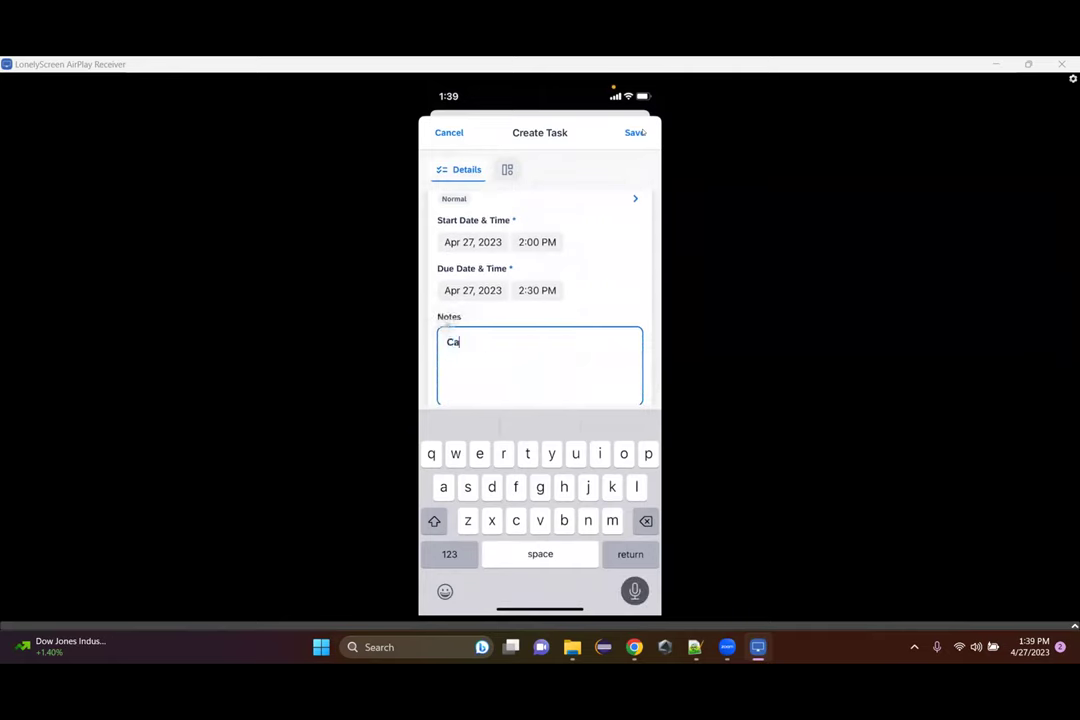
type("ll Bob about that big money deal")
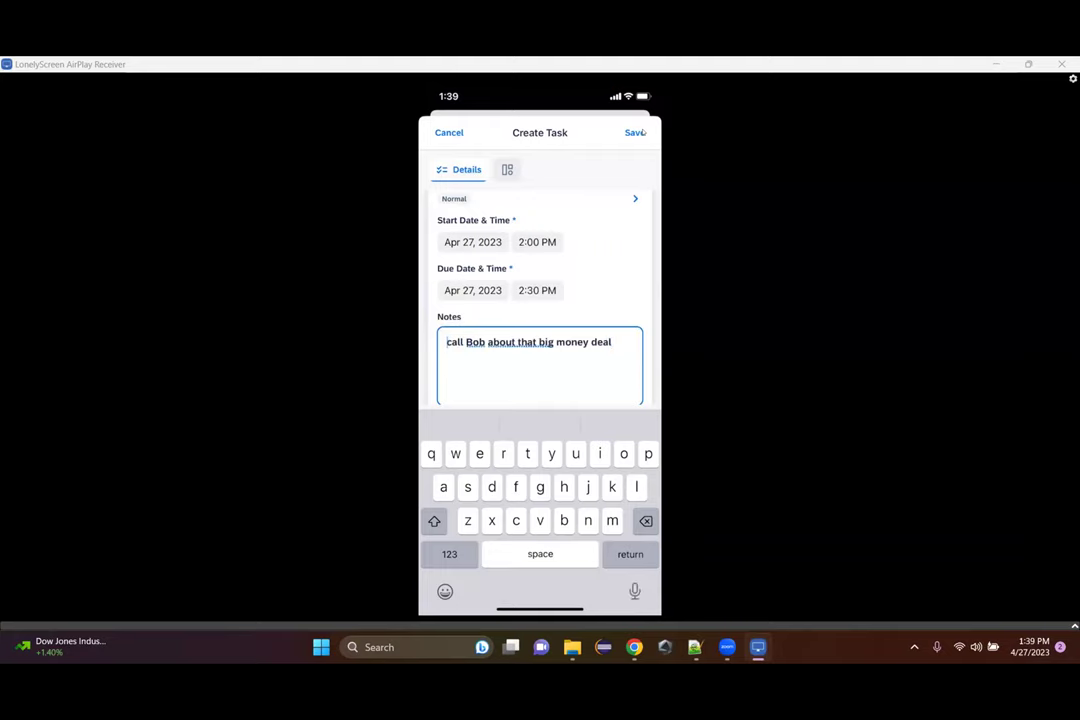
left_click(641, 133)
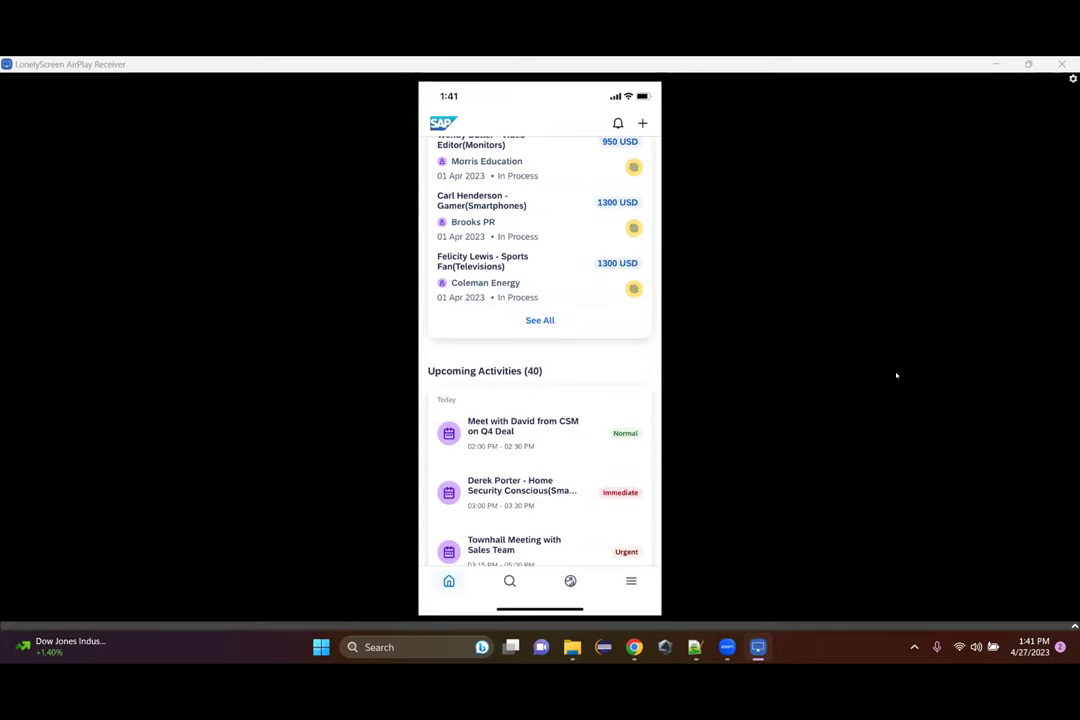
Step: Search all records in the mobile app for the beginning of a person's first name, running the search twice
left_click(509, 582)
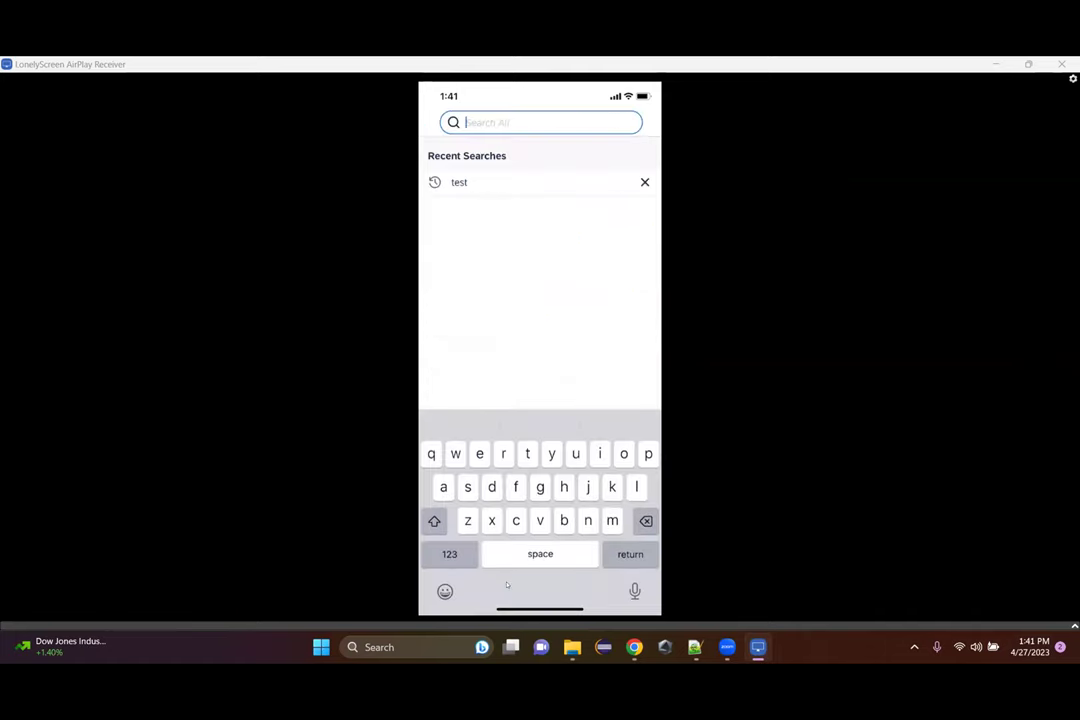
type("san")
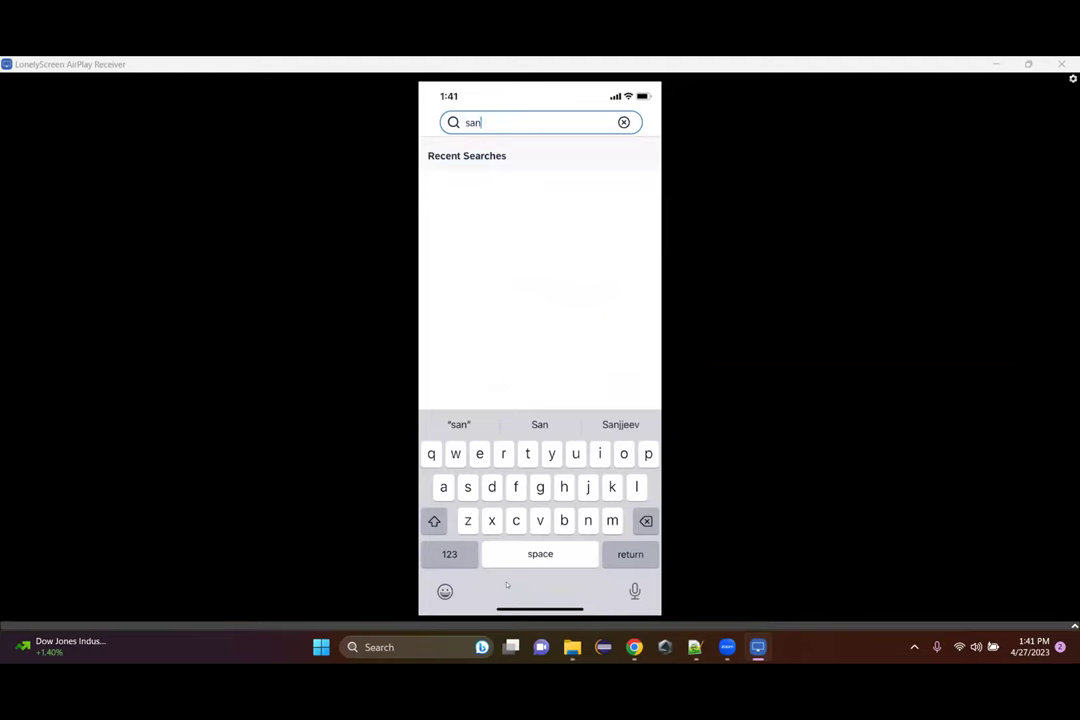
type("jj")
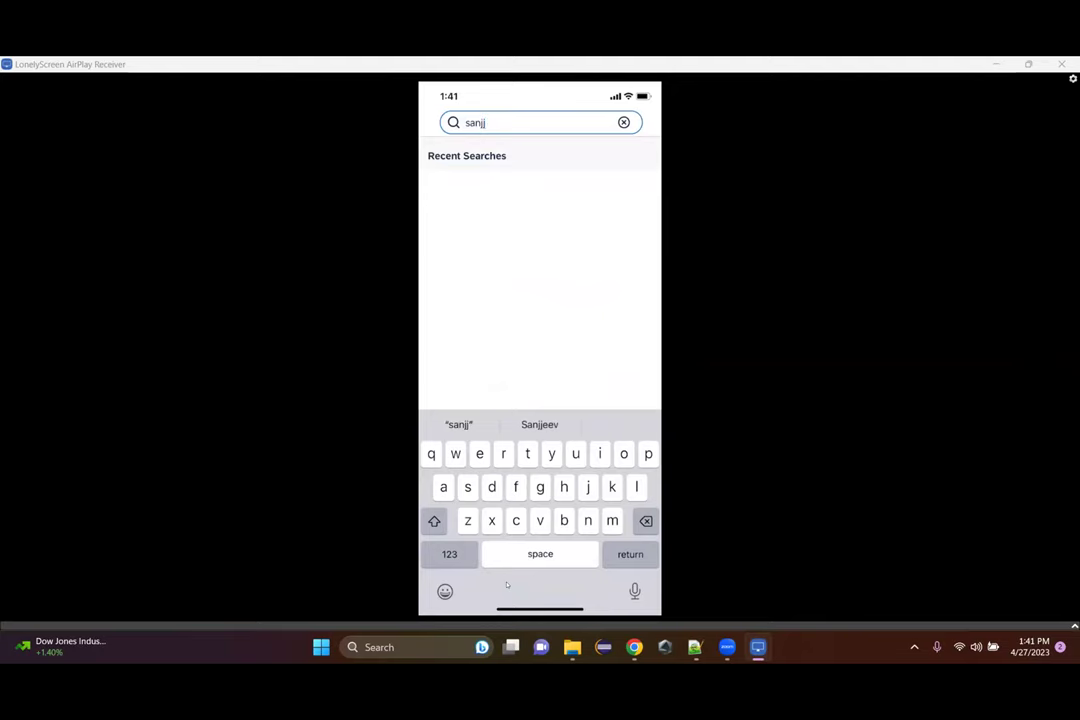
key("Return")
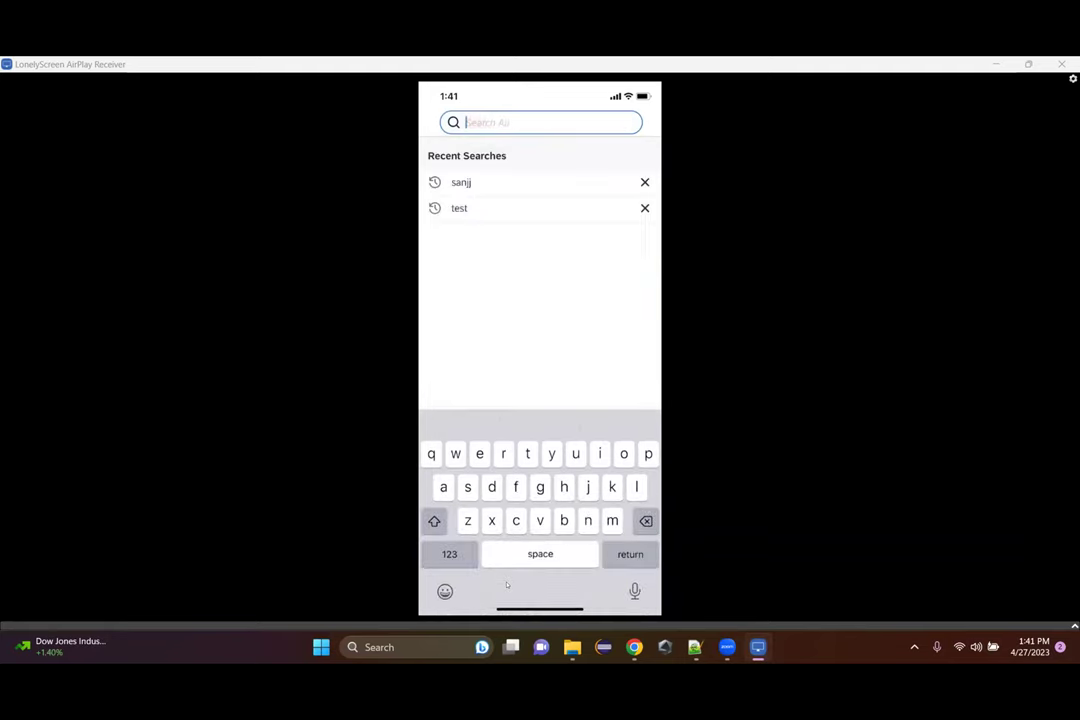
type("sanjj")
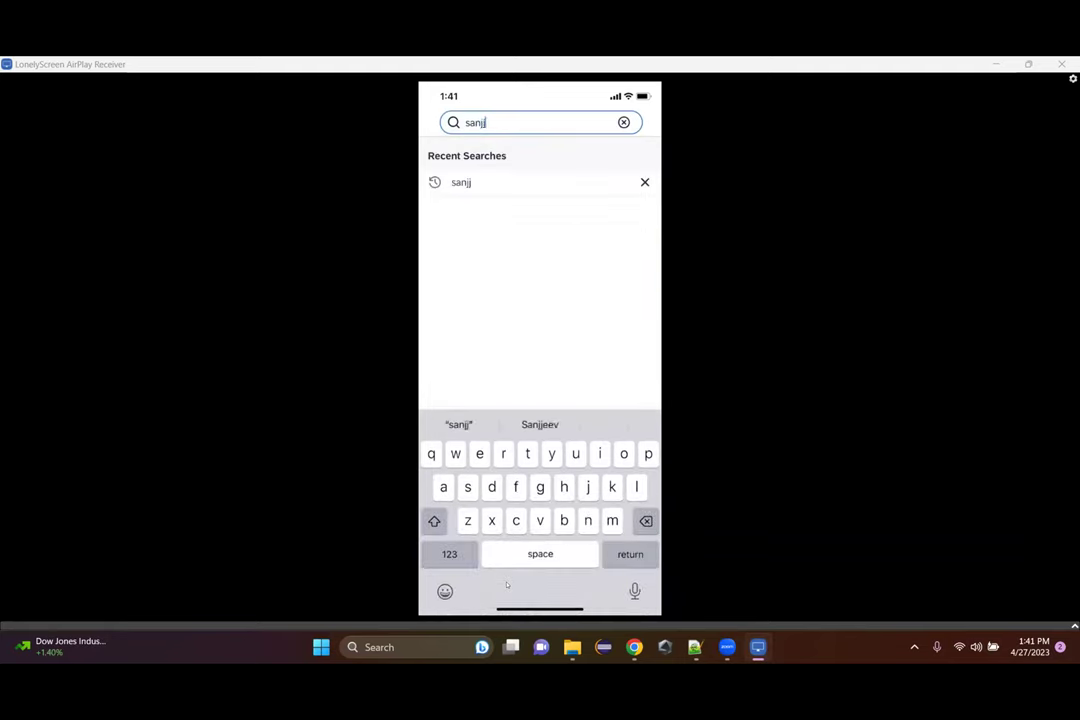
key("Return")
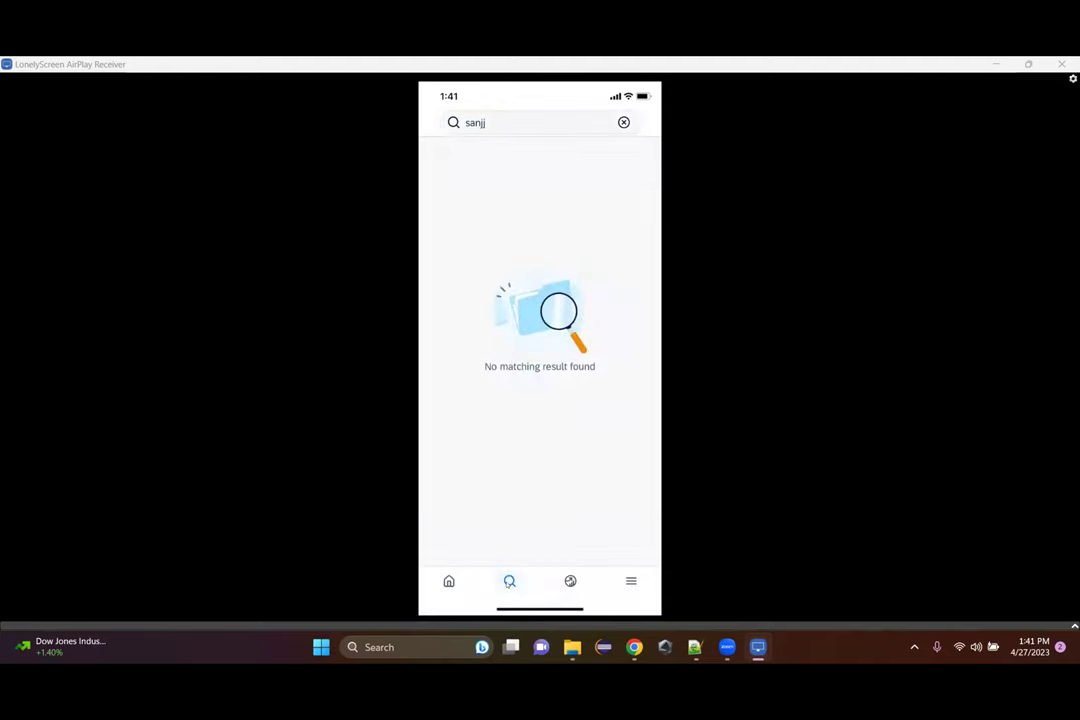
Step: Replace the search term with the suggested full first name, run the search, and leave the search page
left_click(475, 122)
left_click(459, 146)
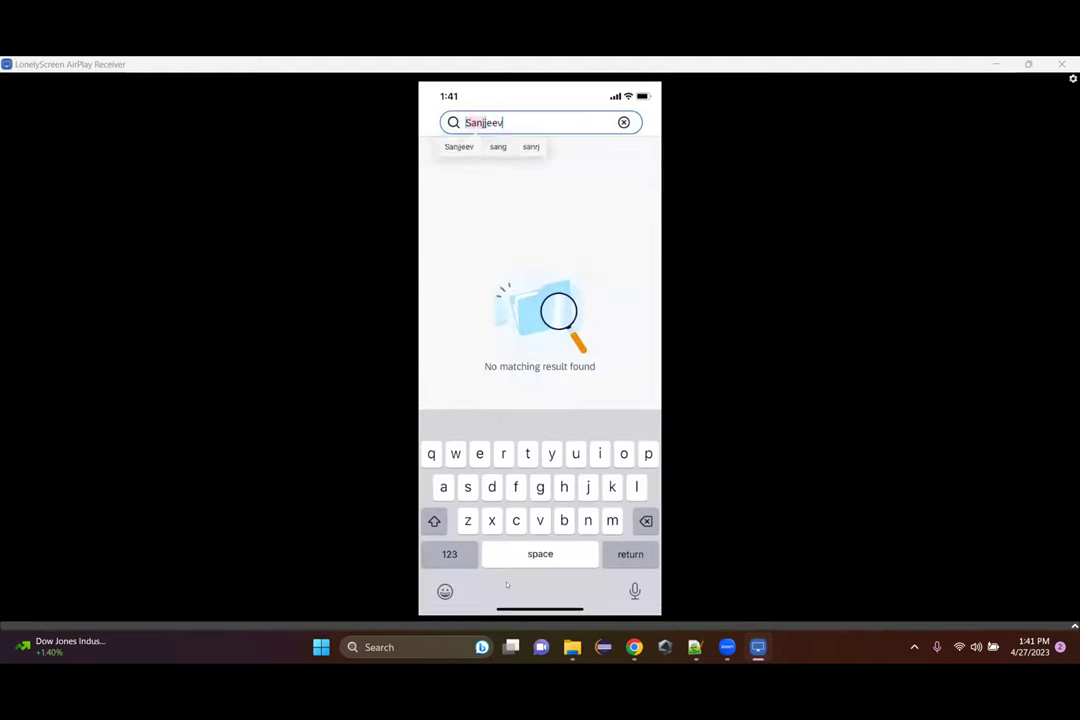
key("Return")
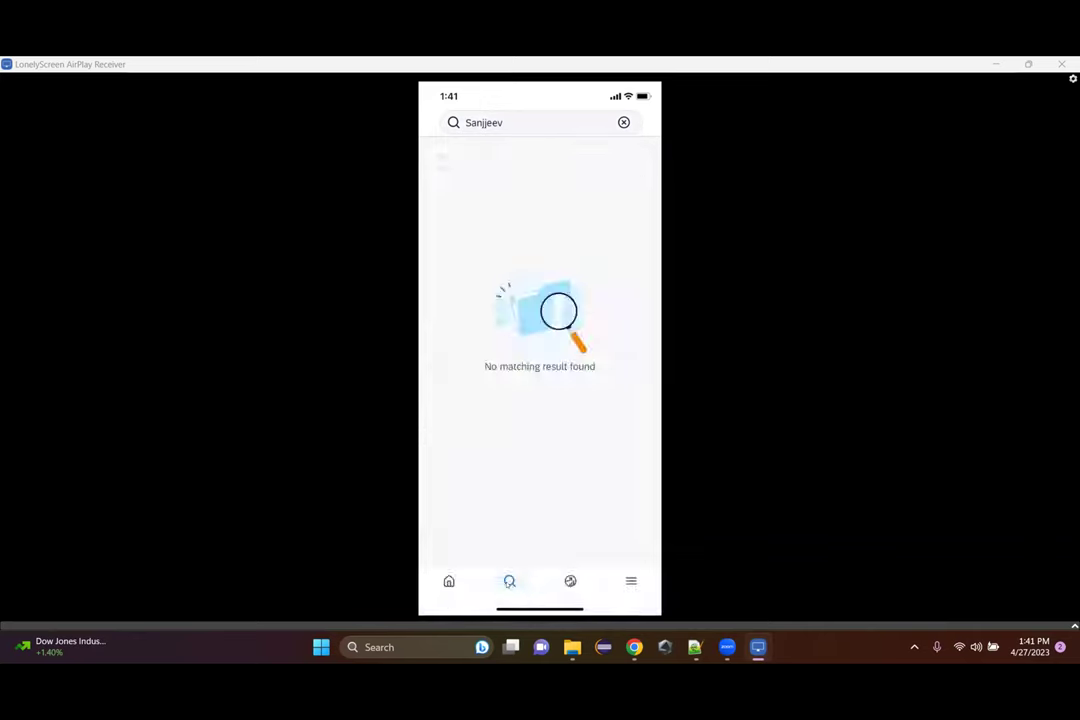
left_click(509, 582)
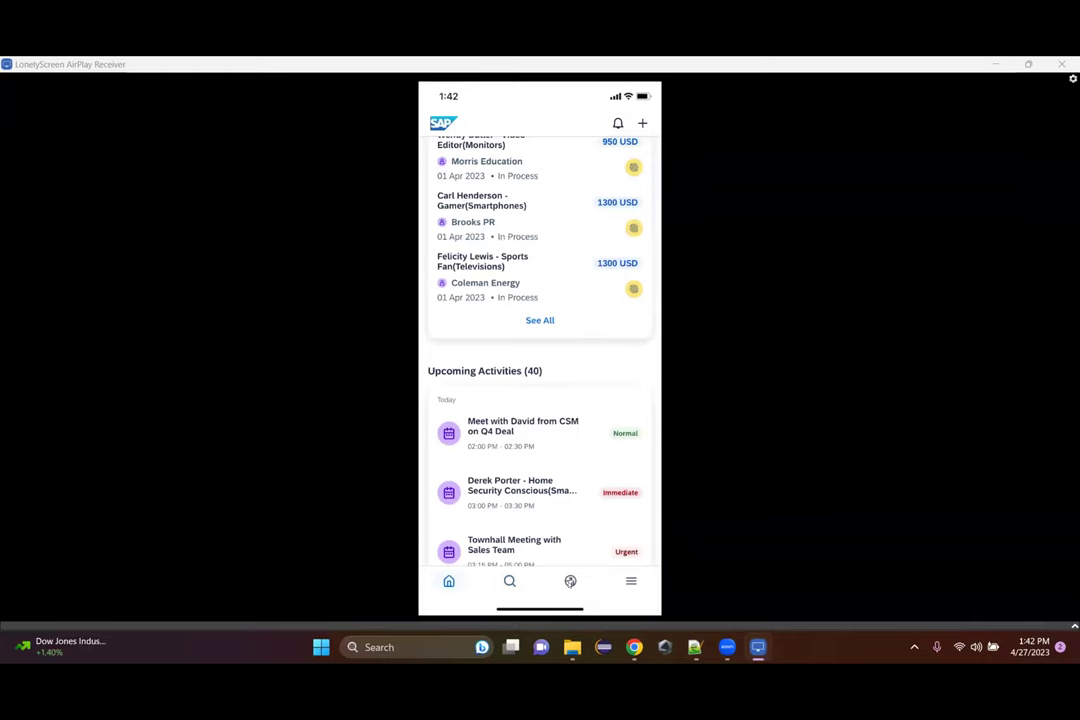
Step: Open Guided Selling in the mobile app and examine the My Opportunities list and its filters
left_click(570, 581)
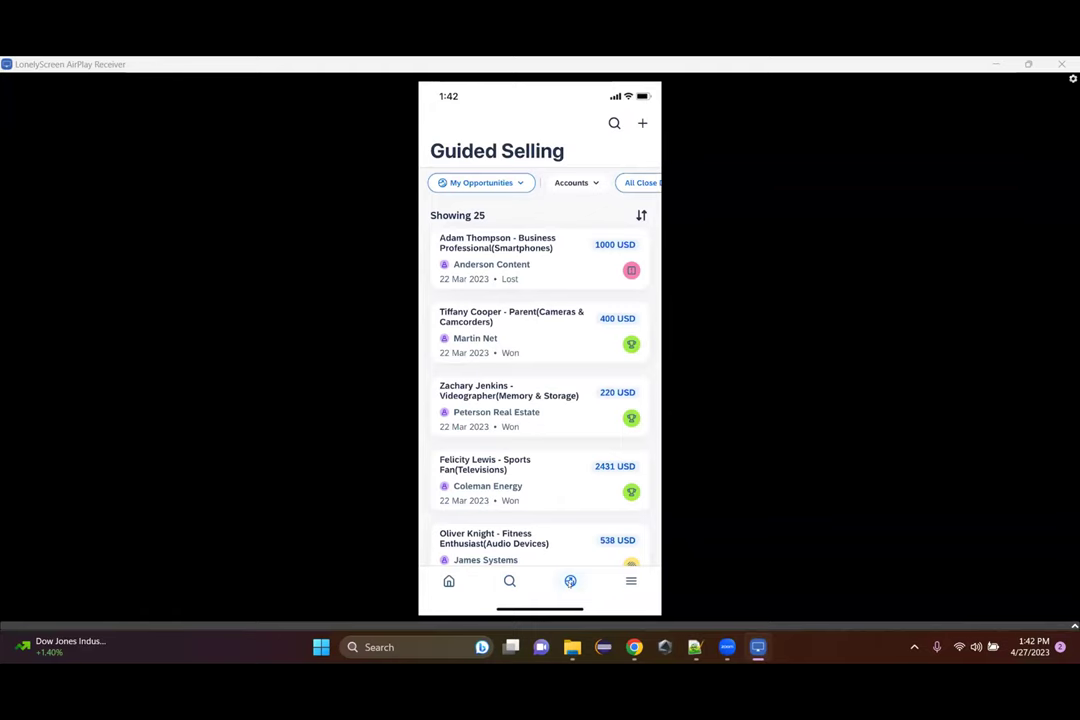
scroll(540, 400, "down", 3)
scroll(540, 400, "up", 3)
scroll(540, 182, "right", 5)
scroll(540, 182, "left", 5)
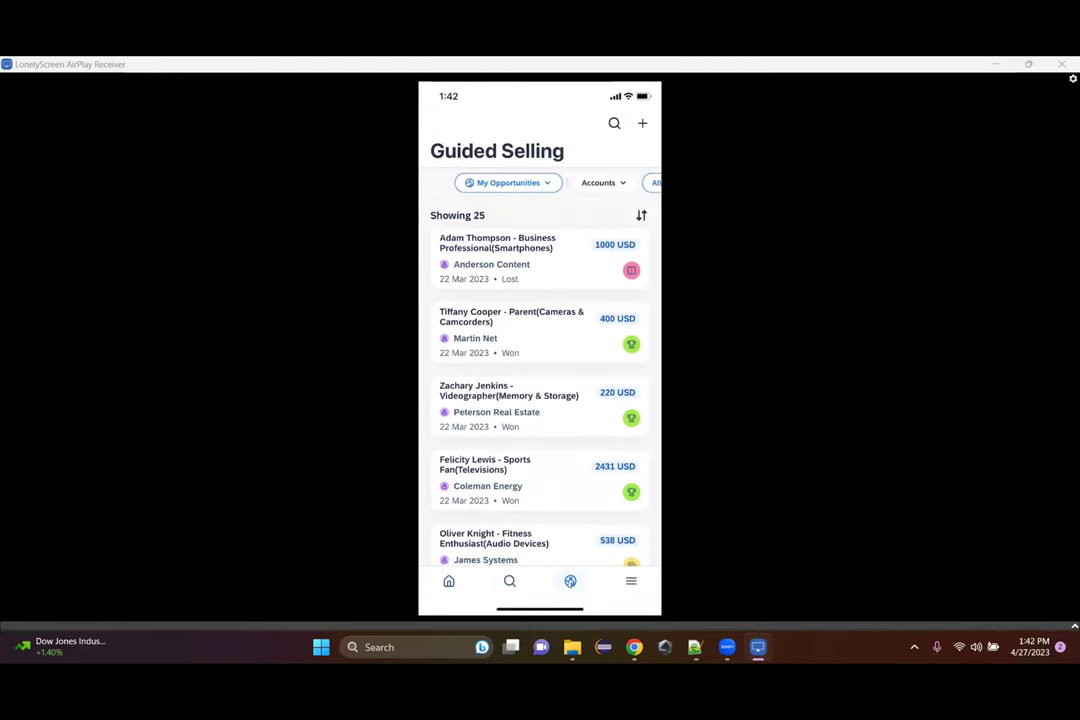
scroll(540, 400, "down", 2)
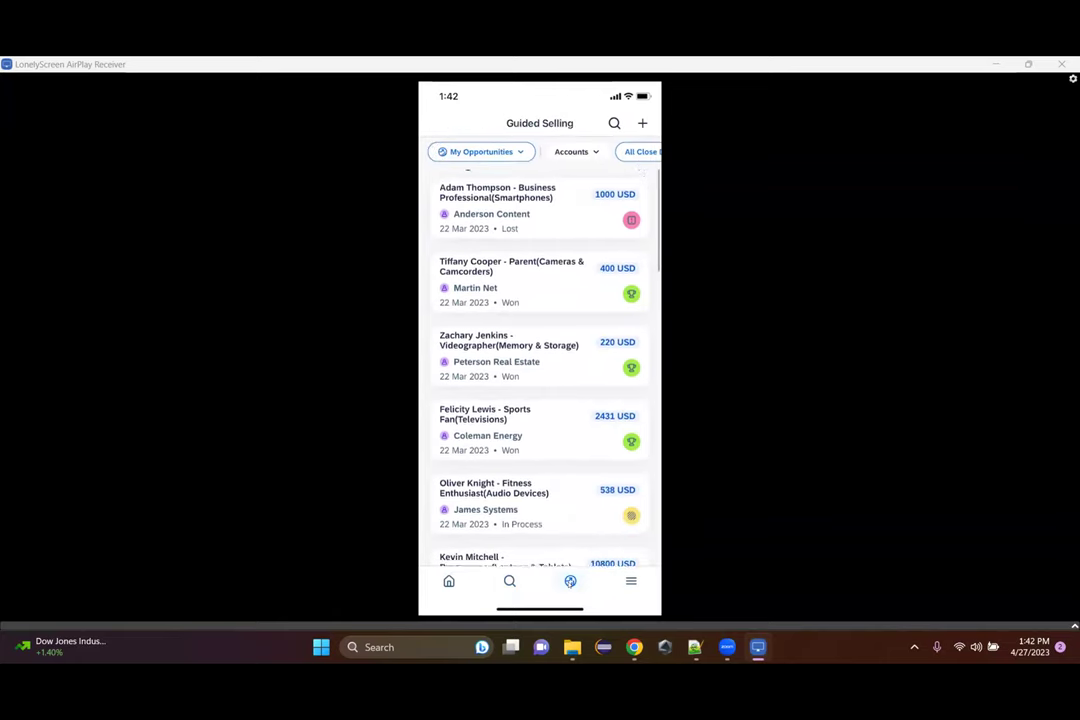
scroll(540, 370, "down", 4)
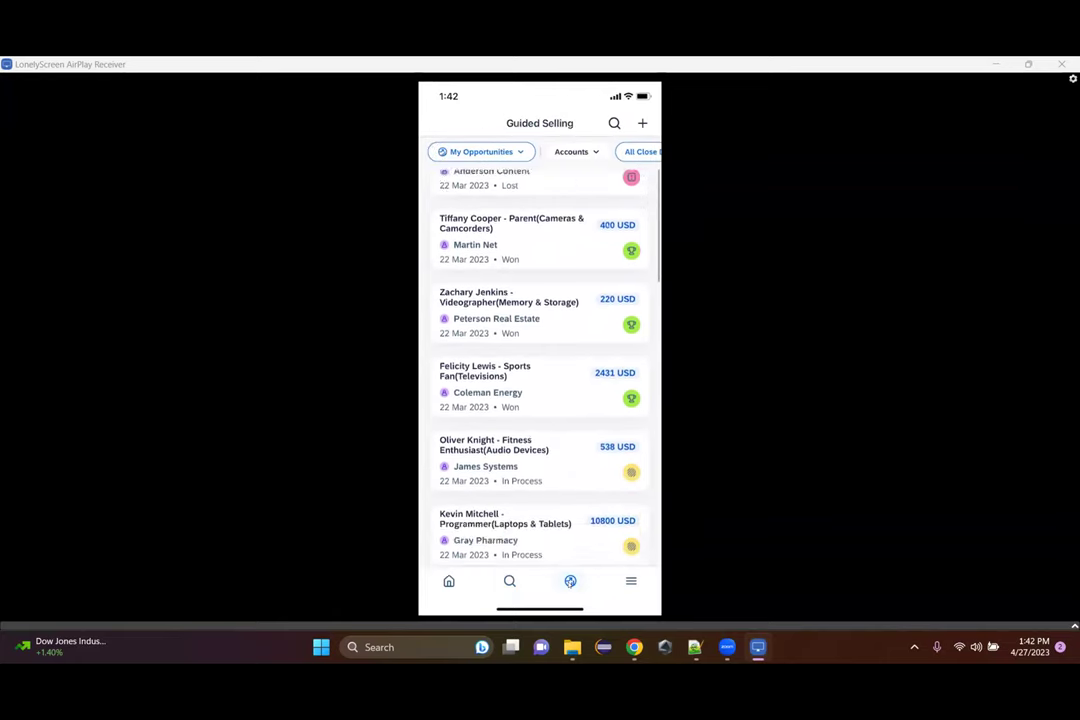
scroll(540, 370, "down", 4)
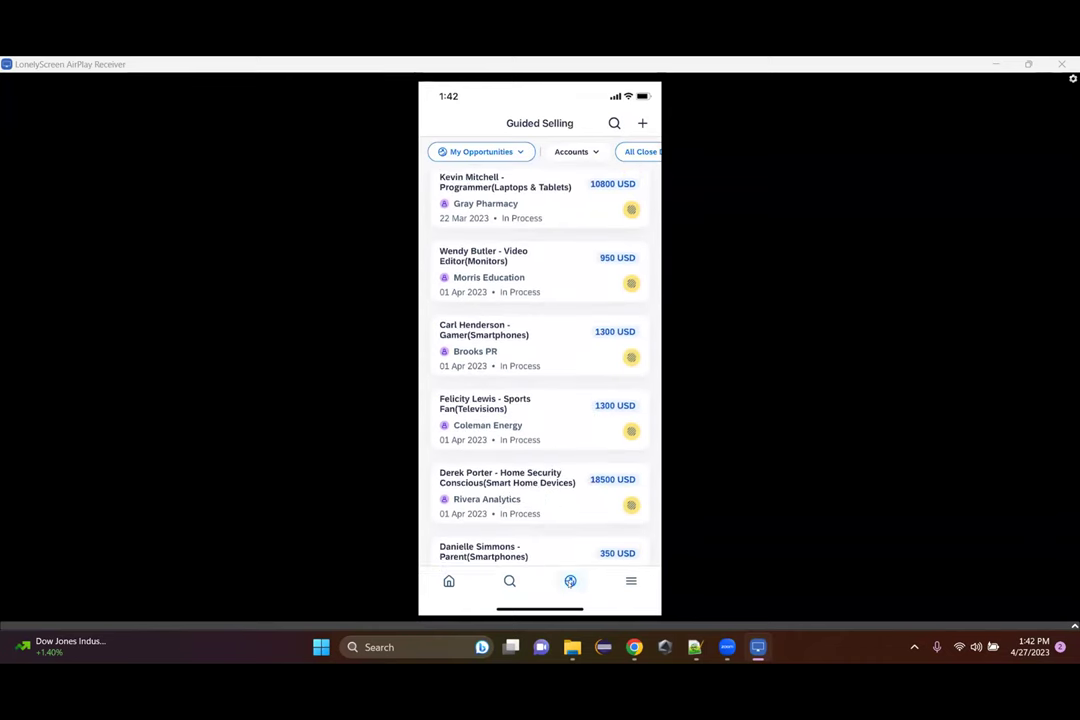
Step: Open the Anderson Content account in the mobile app and view its Insights, Key Metrics, and People sections
left_click(631, 582)
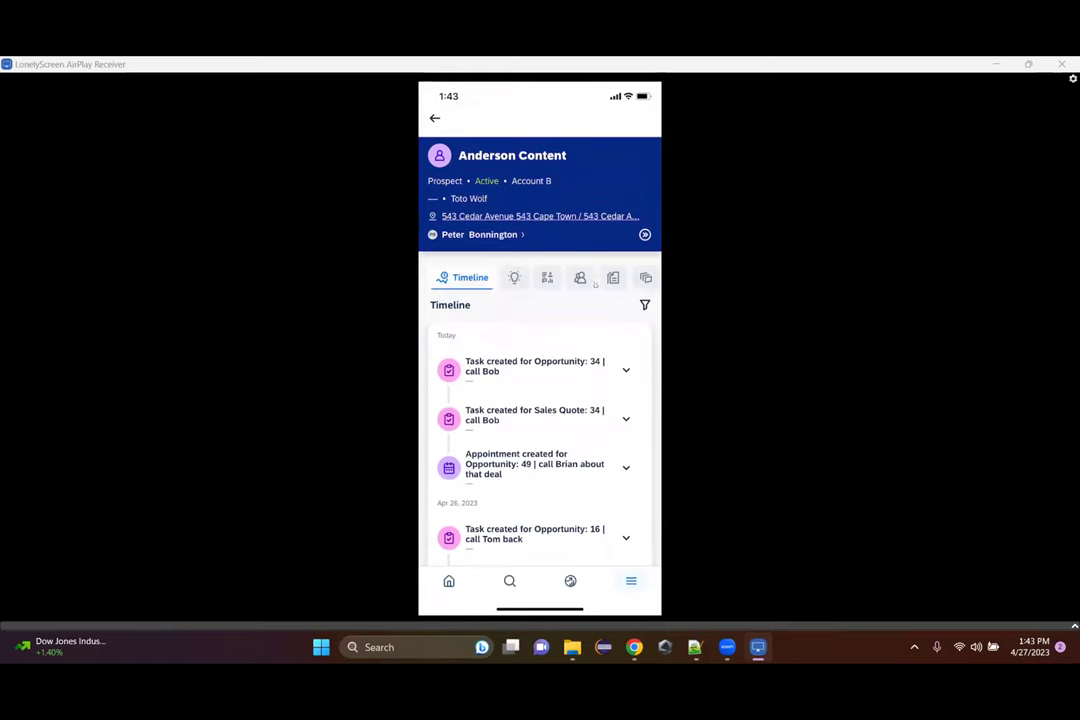
left_click(514, 278)
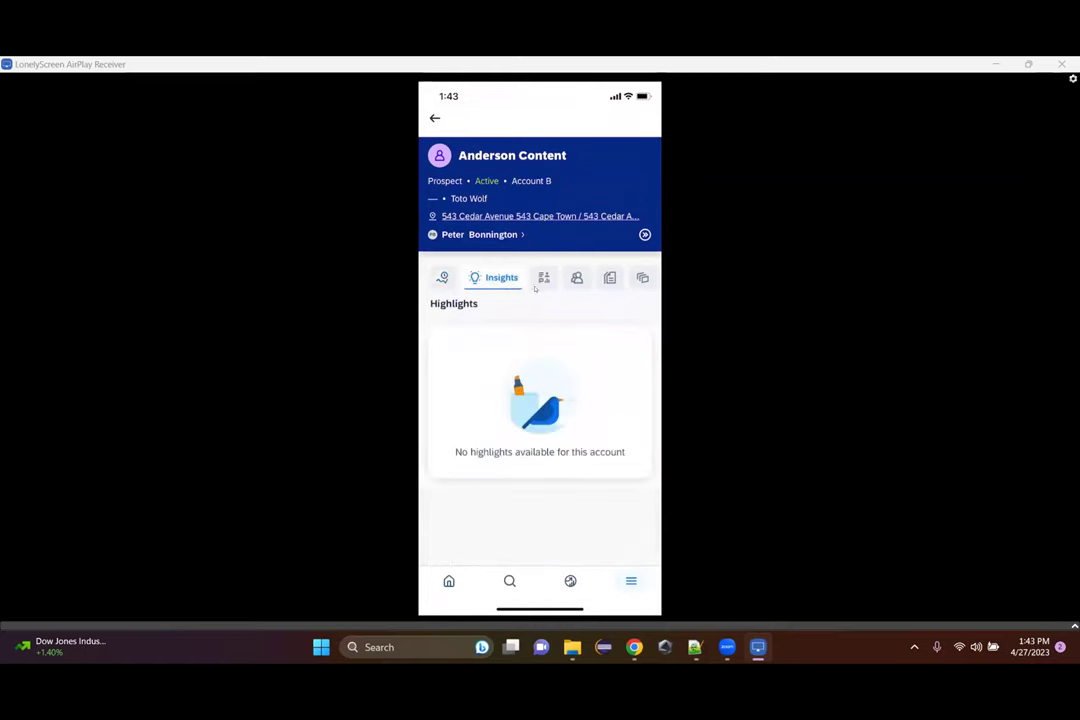
left_click(533, 274)
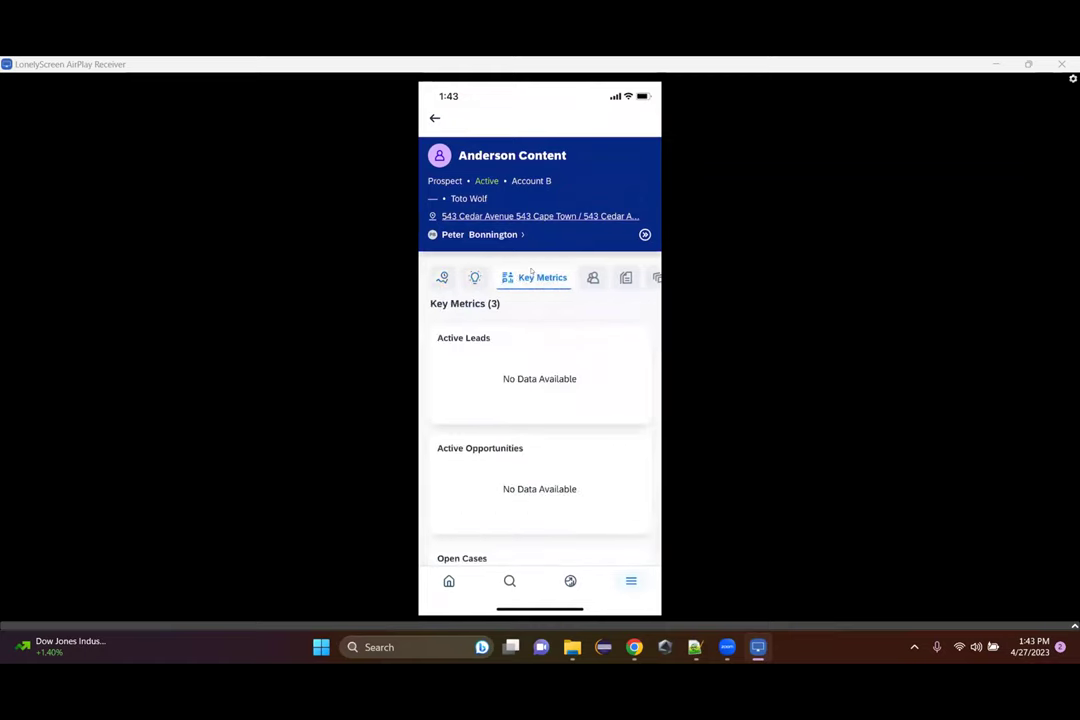
left_click(531, 271)
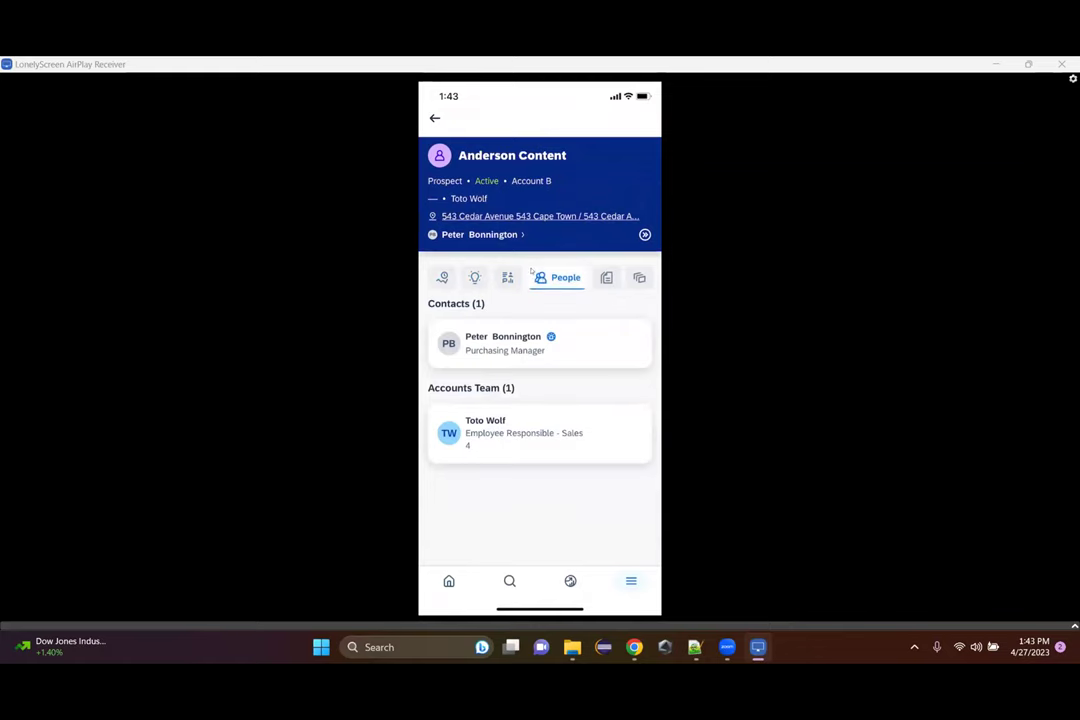